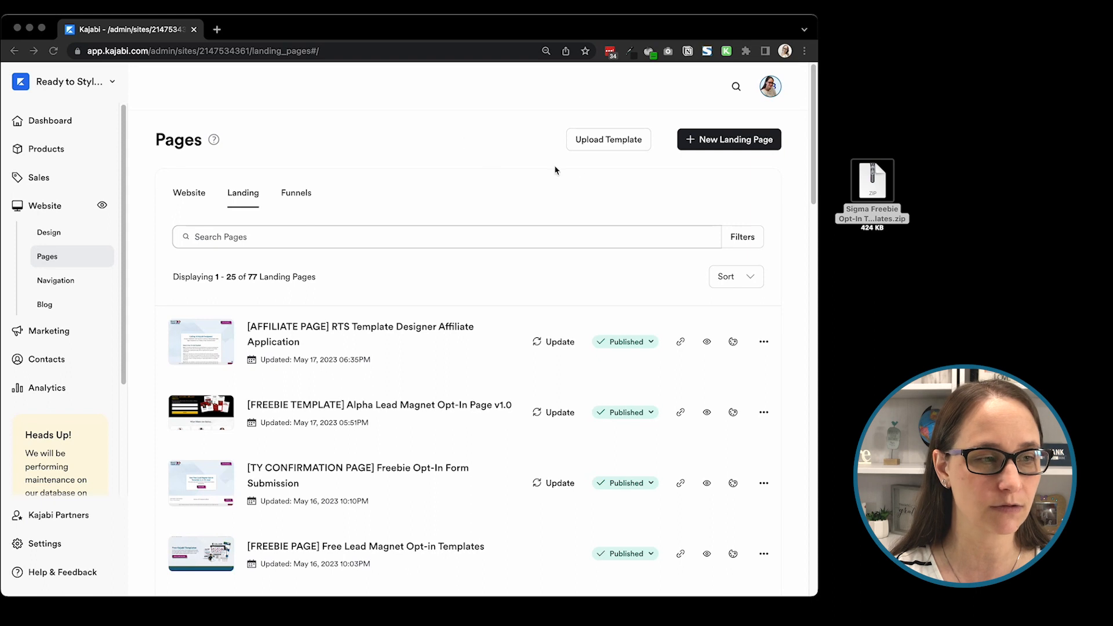
Step: Upload the Sigma Freebie Opt-In zip file from the desktop as a landing page template and return to the landing page list
left_click(602, 146)
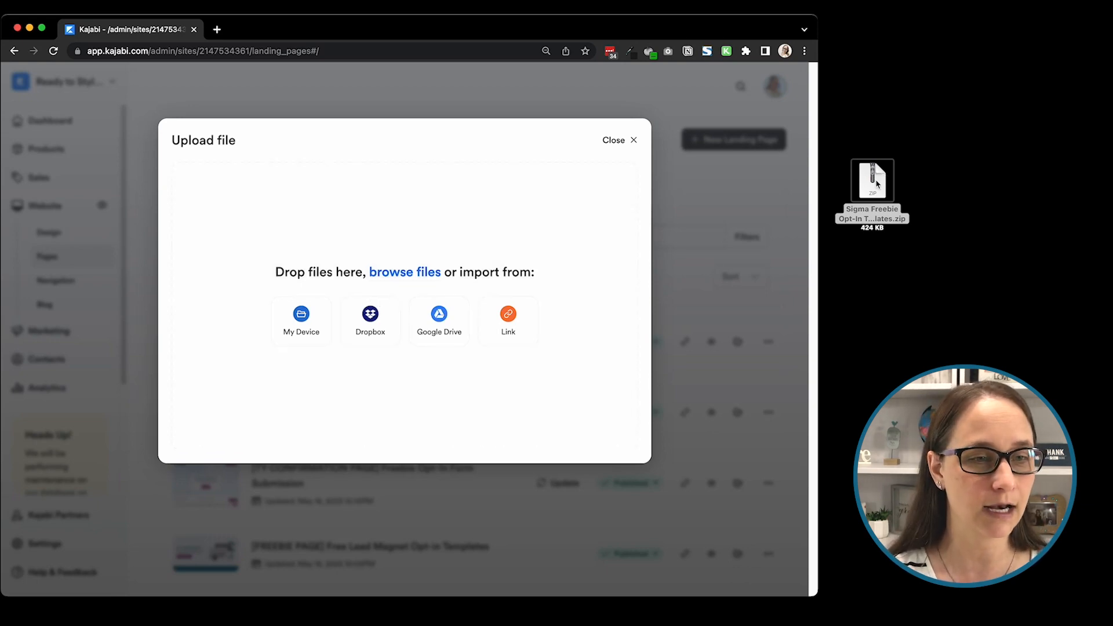
left_click_drag(877, 184, 385, 290)
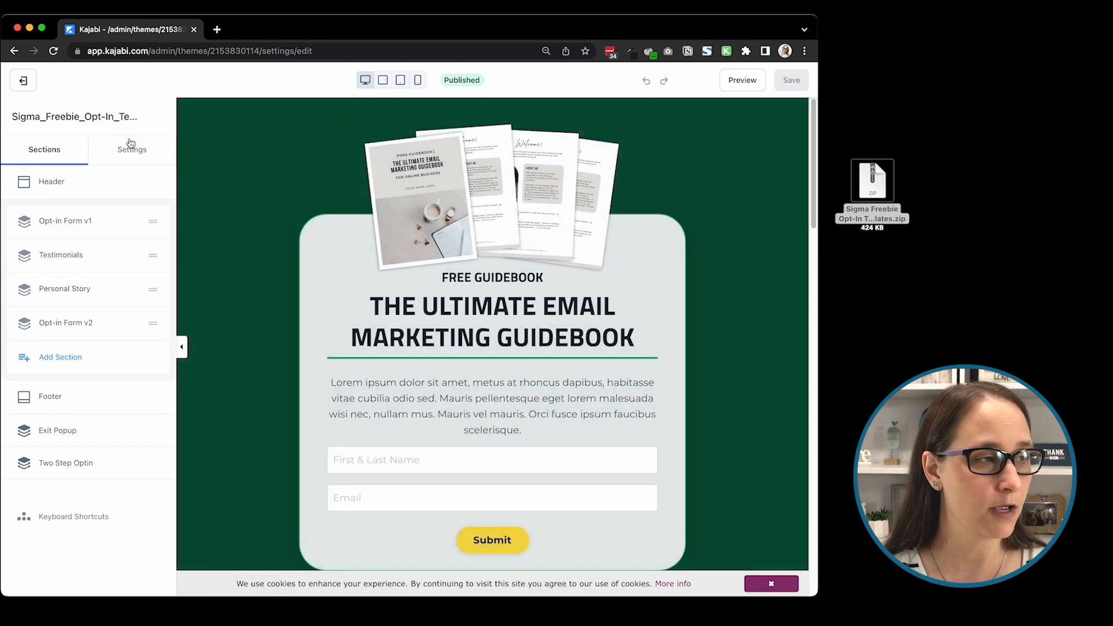
left_click(33, 87)
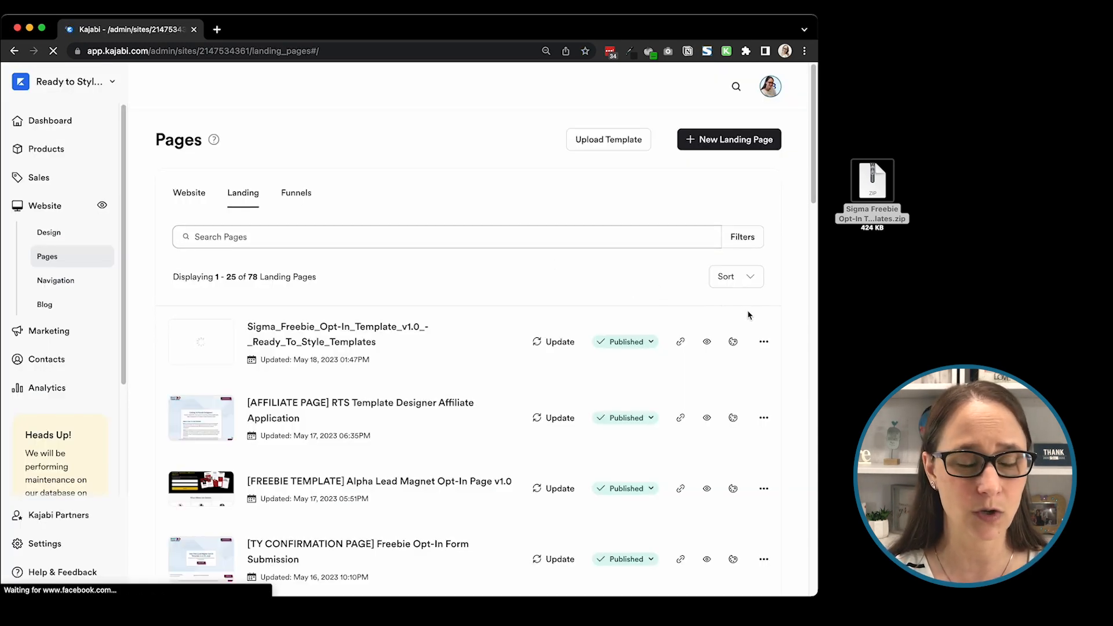
Step: Open the details of the uploaded Sigma page and set its title to "Sigma Template Tutorial Demo"
left_click(764, 342)
left_click(741, 366)
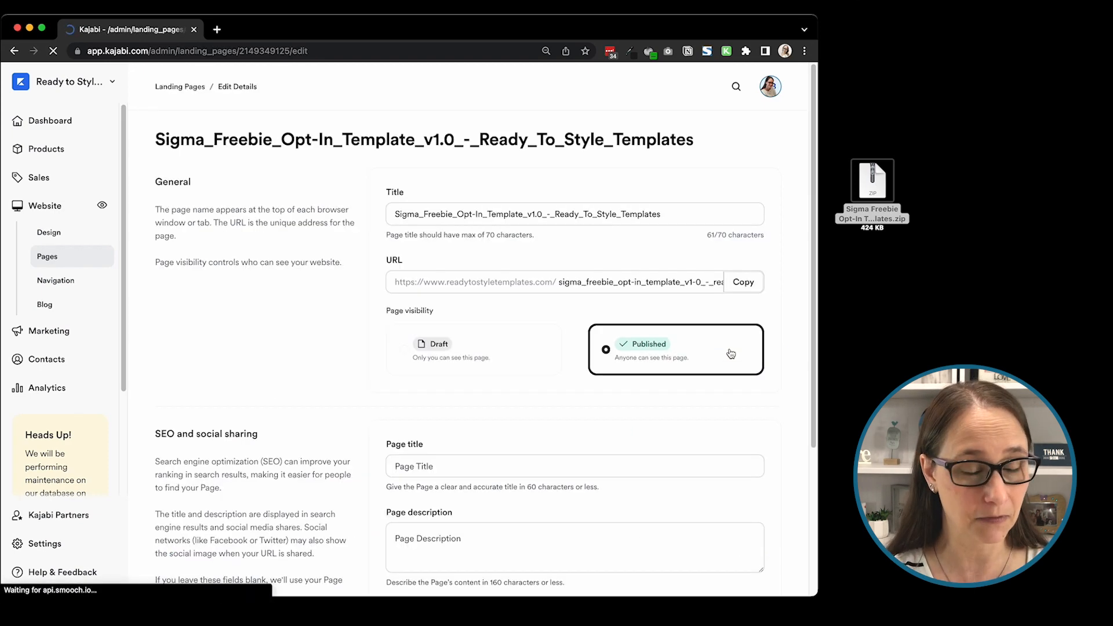
triple_click(585, 212)
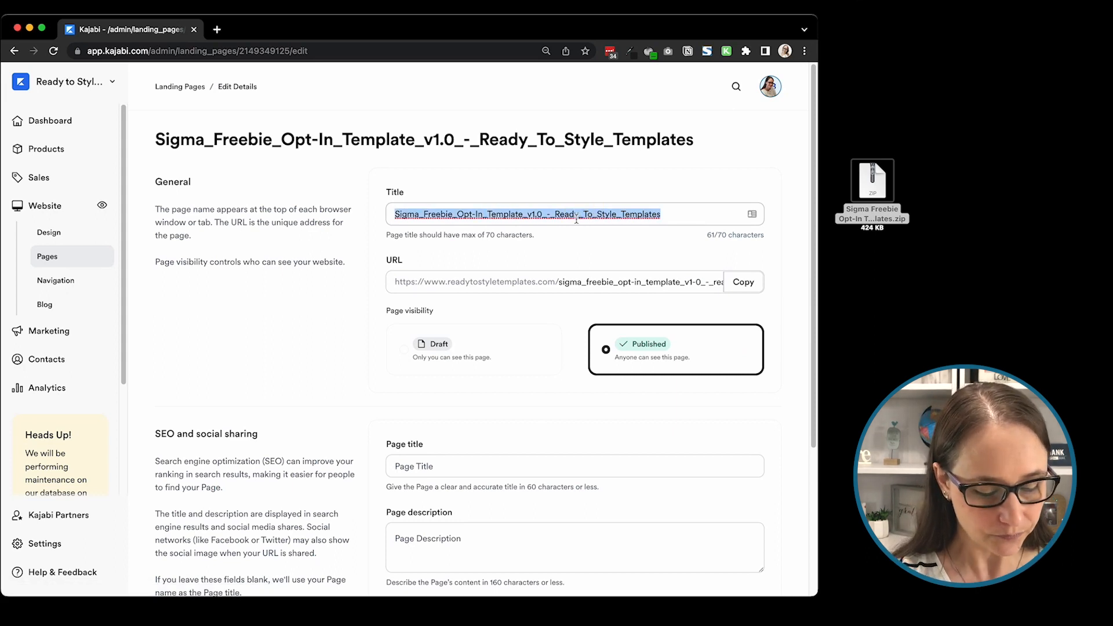
type("Sim")
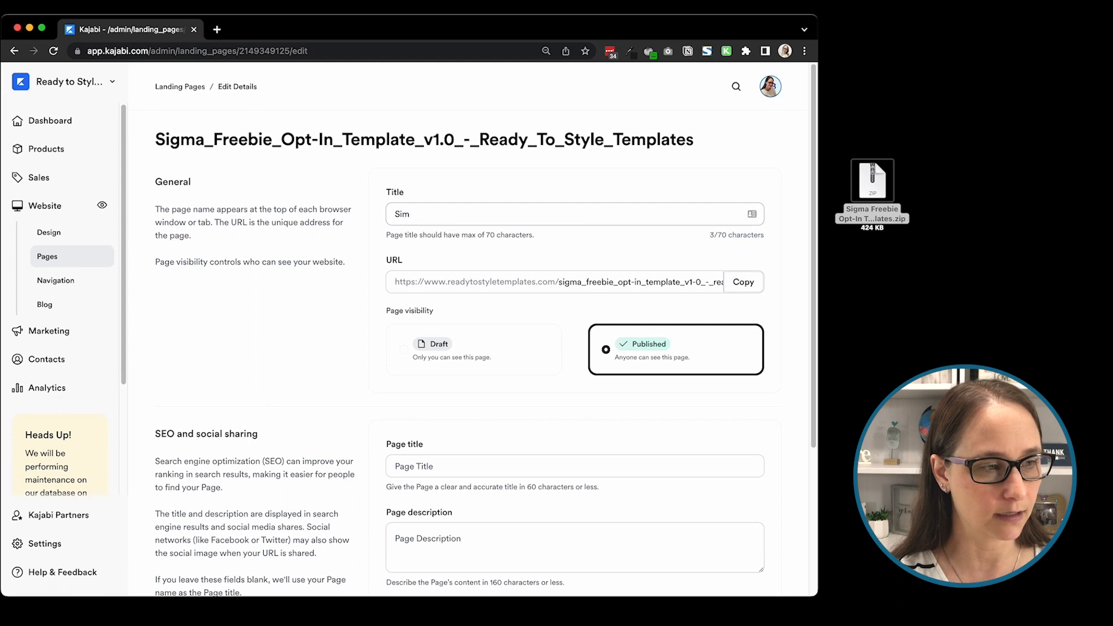
type("ga")
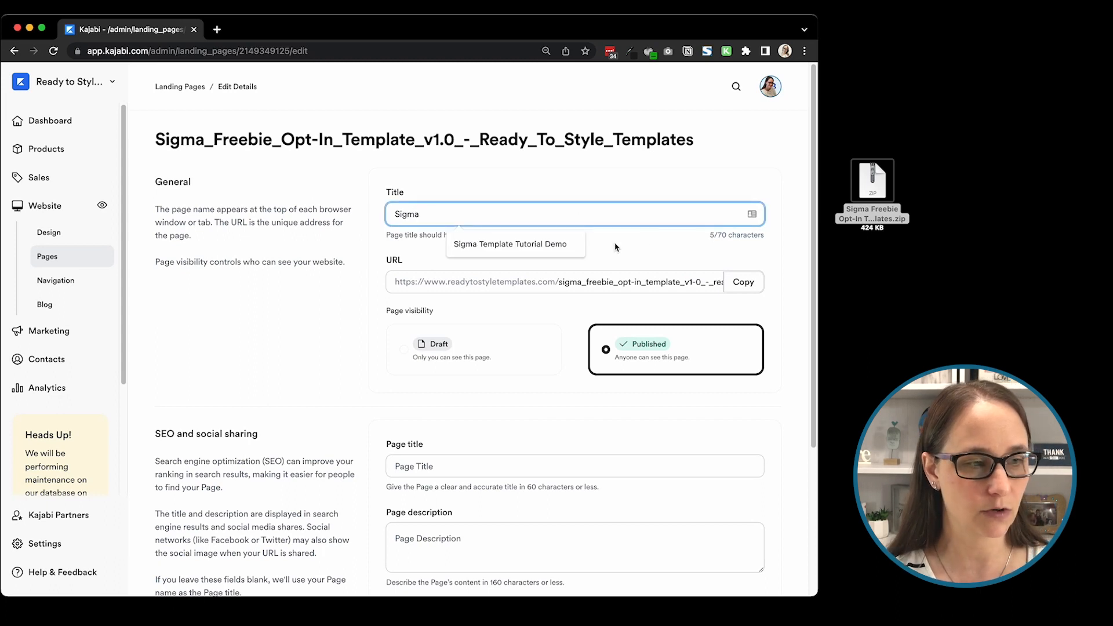
left_click(562, 244)
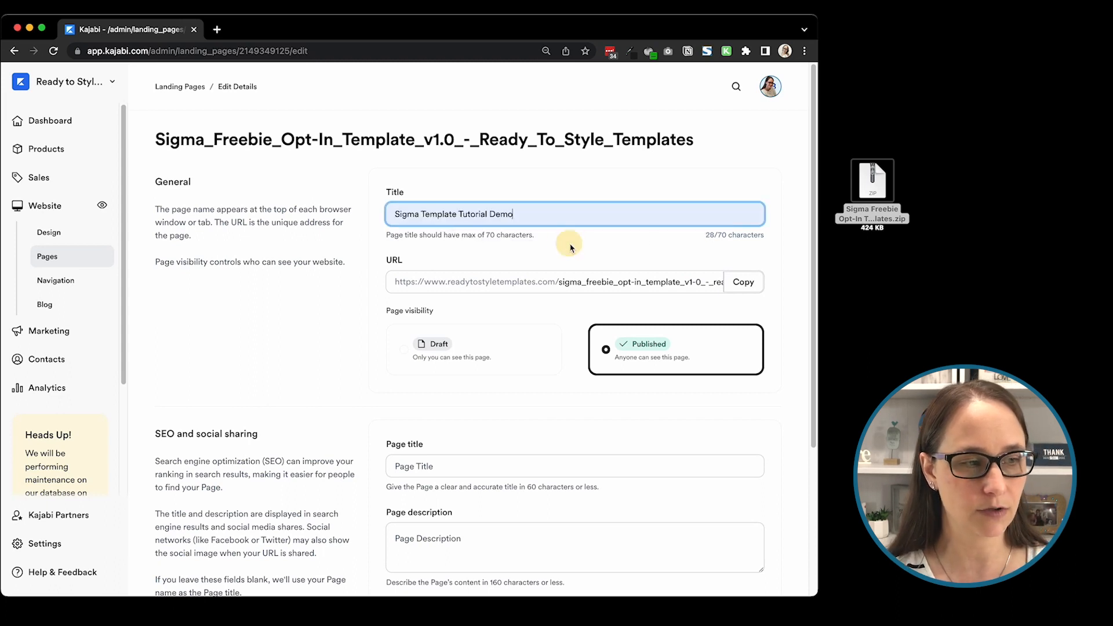
Step: Replace the page's URL slug with "sigma-tutorial-demo"
triple_click(626, 288)
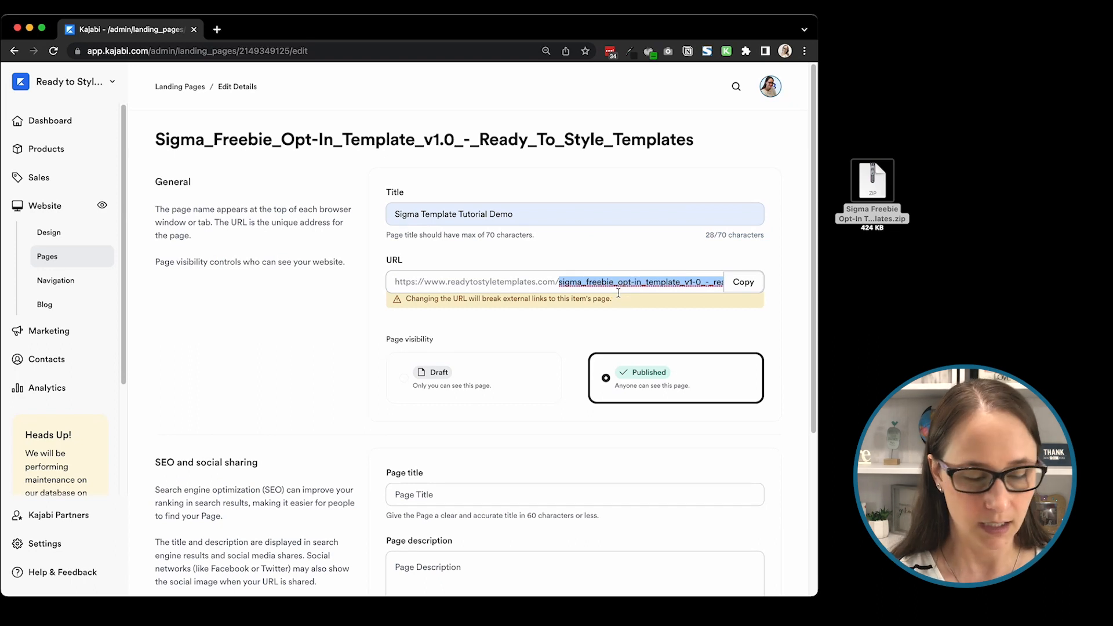
key("BackSpace")
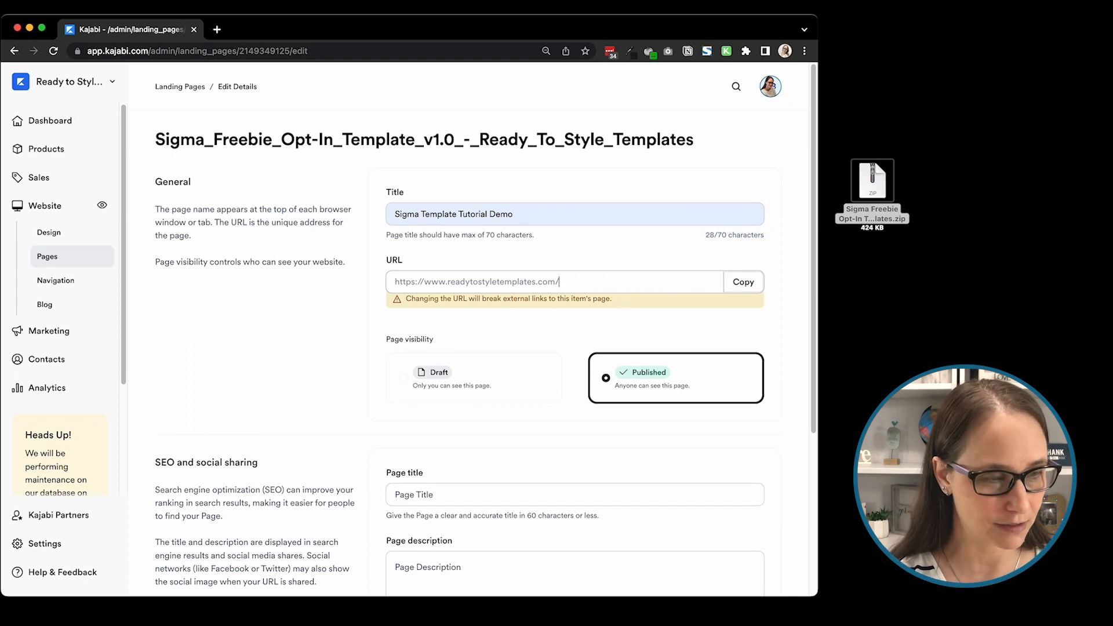
type("sigm")
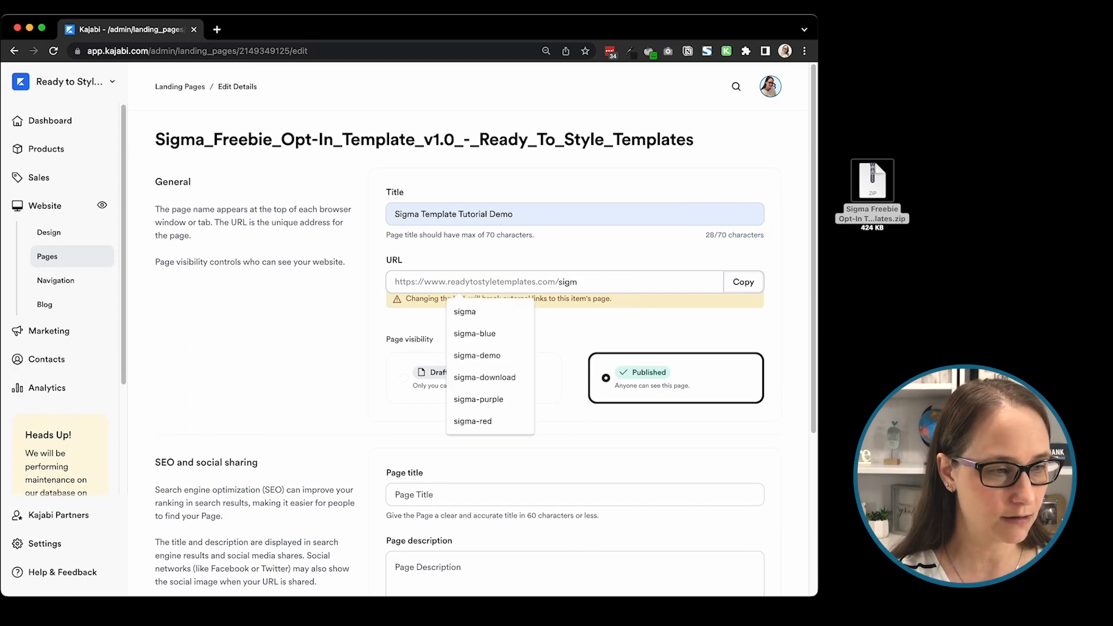
type("a-tor")
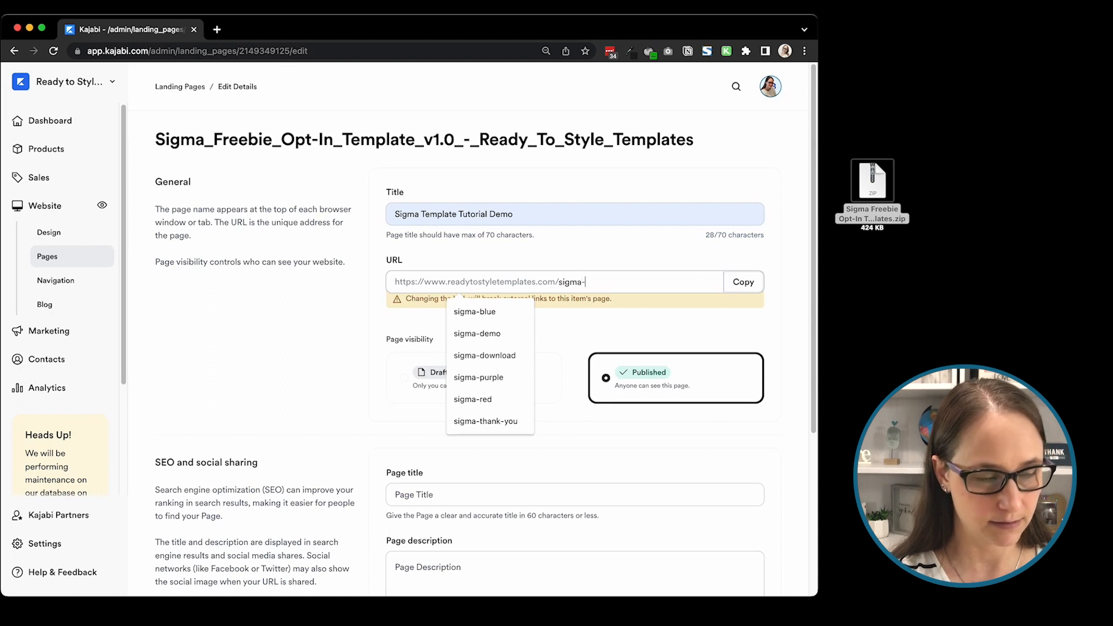
key("BackSpace")
type("ur")
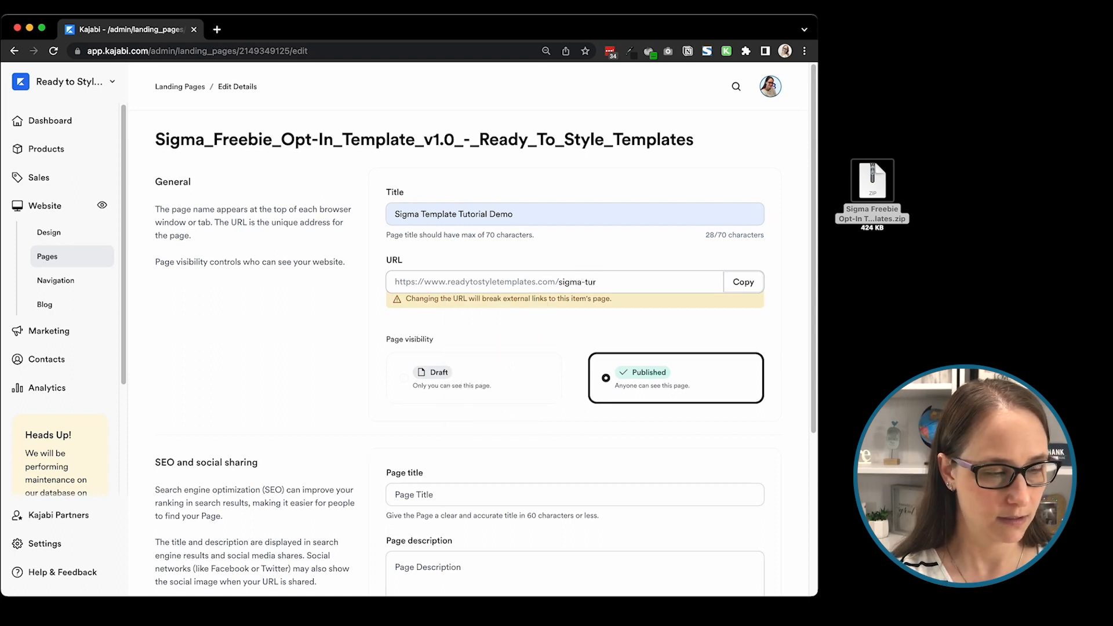
key("BackSpace")
key("BackSpace")
type("utorial-demo")
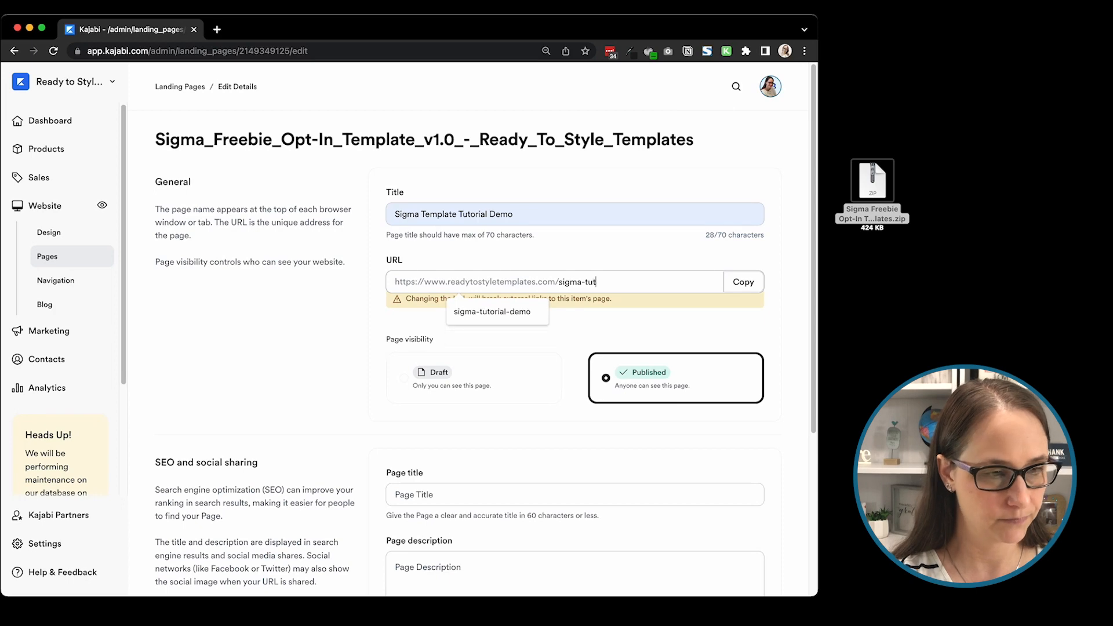
left_click(510, 311)
Step: Hide the page from search results and save the page details
scroll(528, 368, "down", 5)
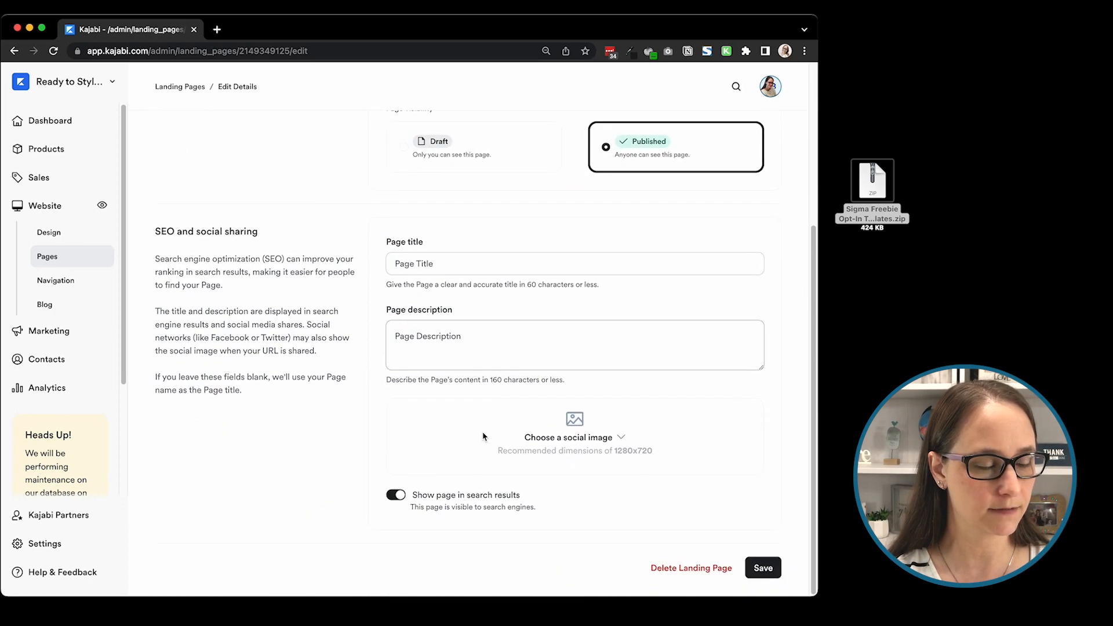
left_click(397, 494)
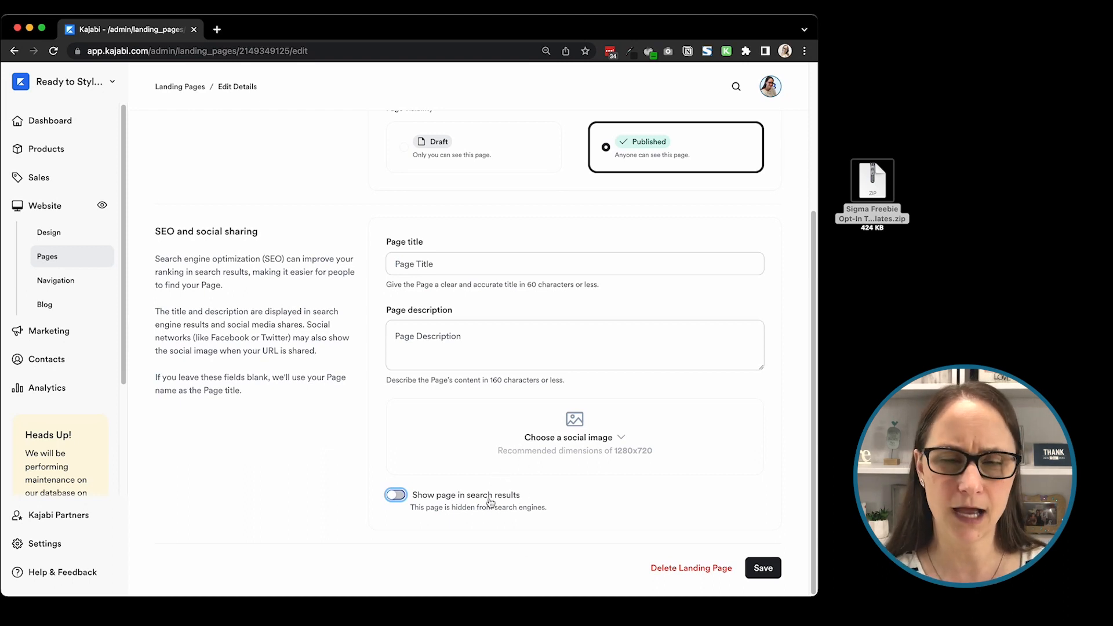
scroll(643, 450, "up", 5)
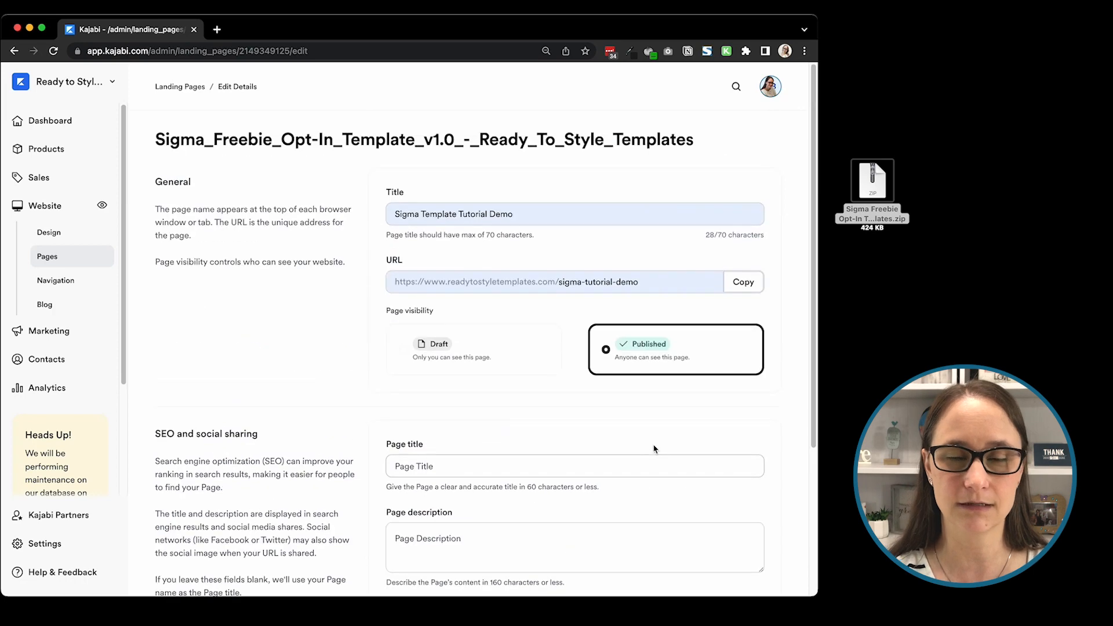
scroll(653, 448, "down", 5)
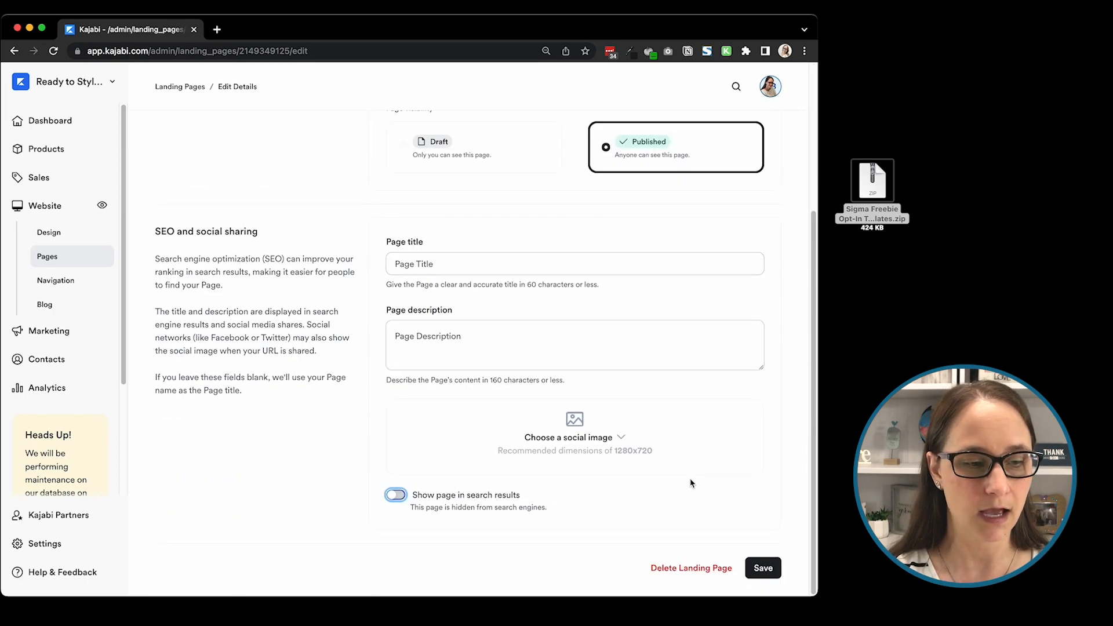
left_click(764, 569)
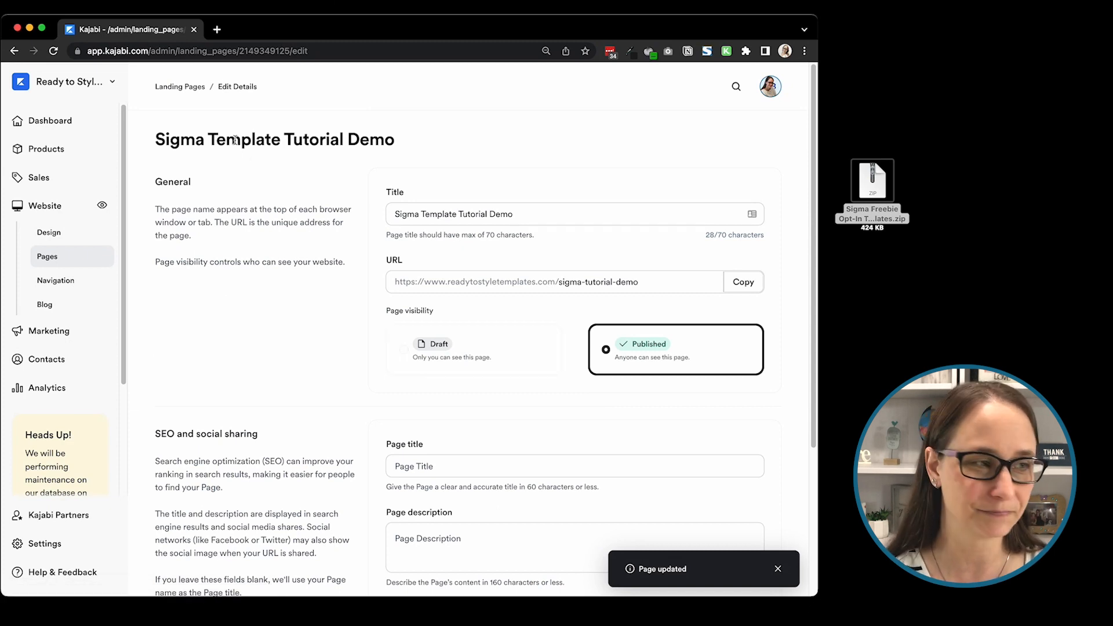
Step: Open the Sigma Template Tutorial Demo landing page in the editor and bring up its Style Guide settings
left_click(168, 87)
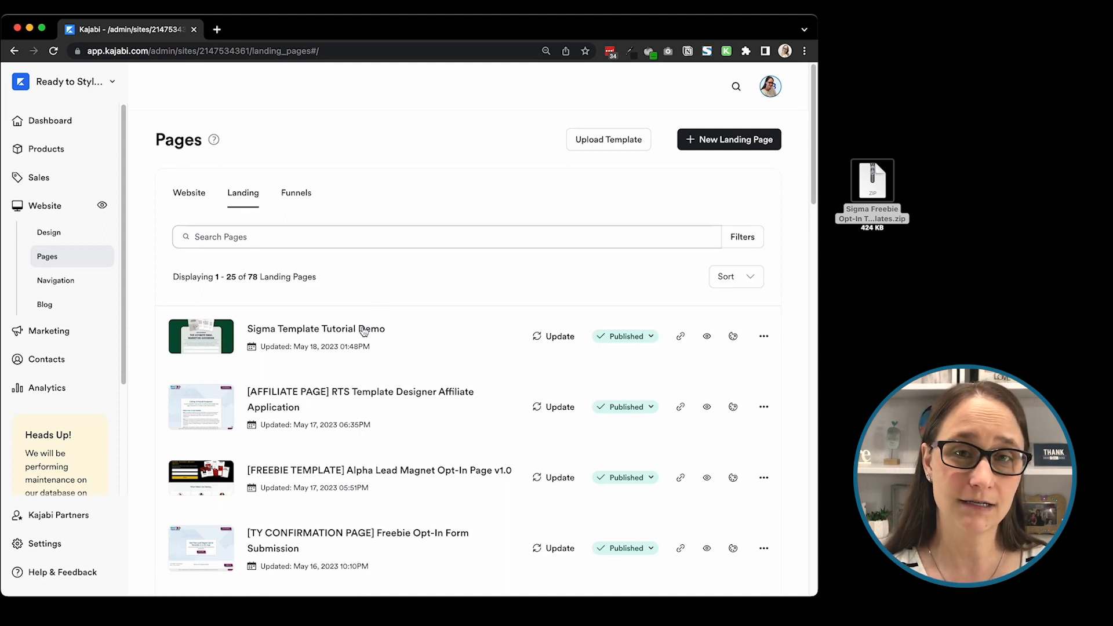
left_click(326, 333)
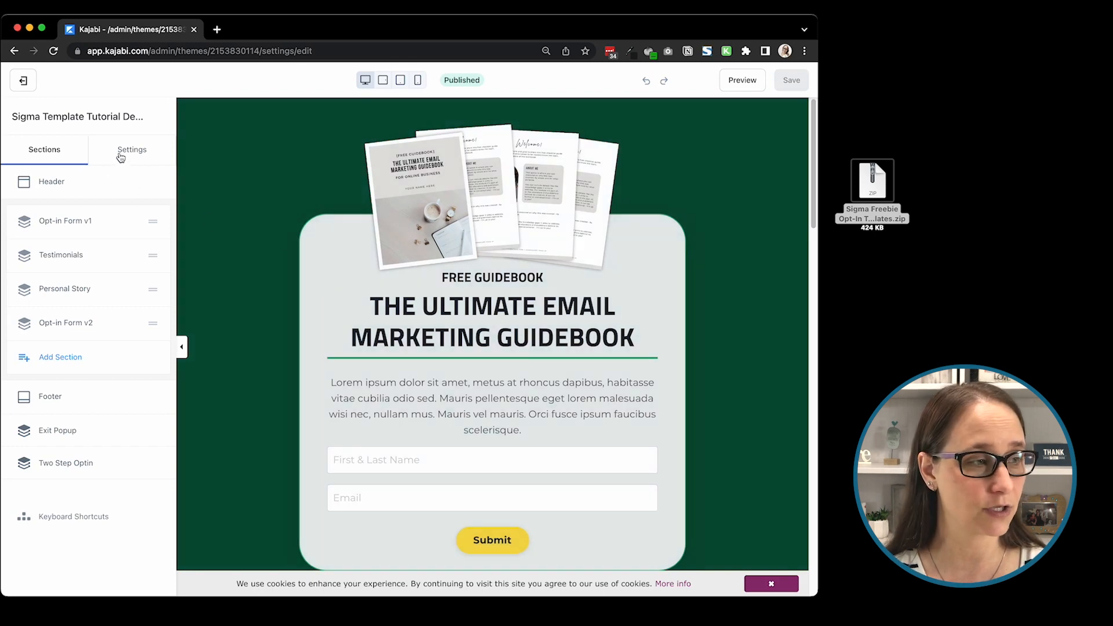
left_click(144, 153)
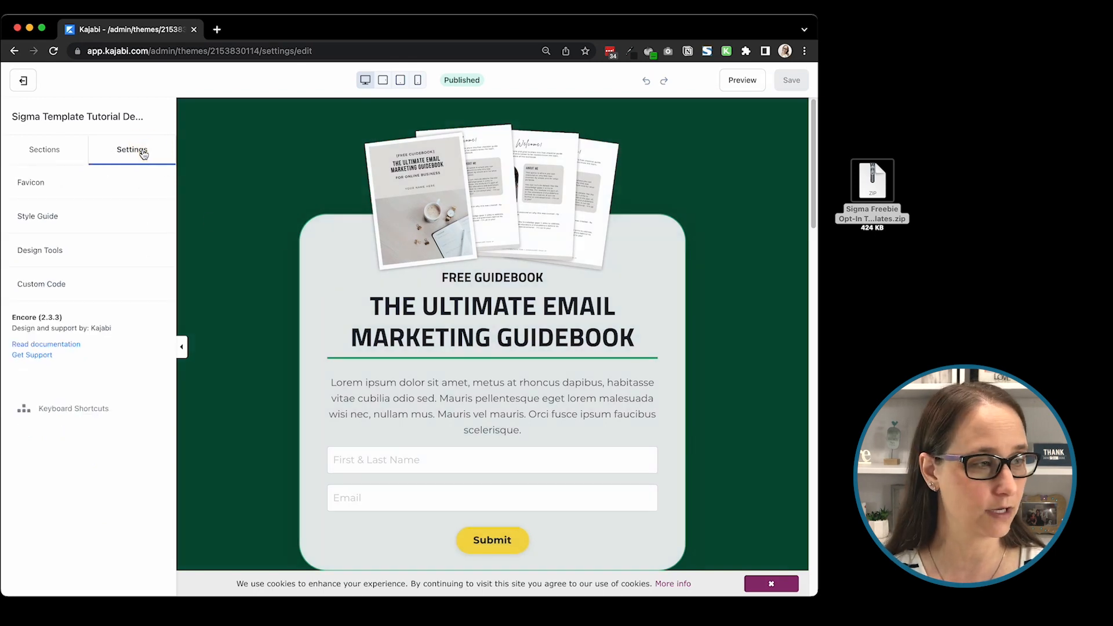
left_click(31, 224)
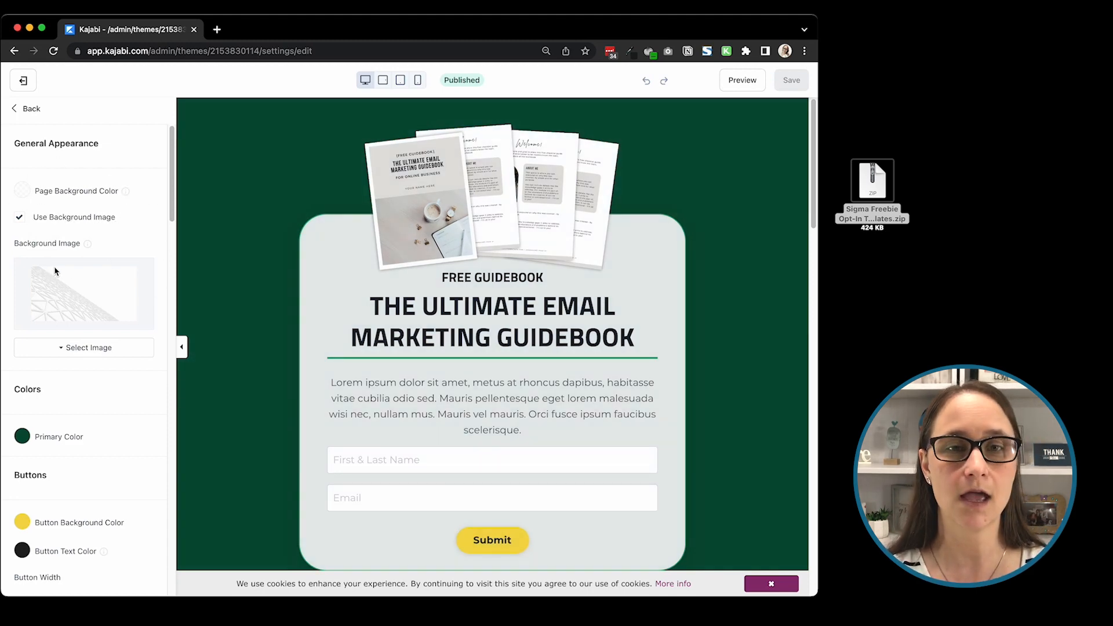
Step: Examine how the background image appears behind the testimonials section of the page preview
scroll(212, 258, "down", 10)
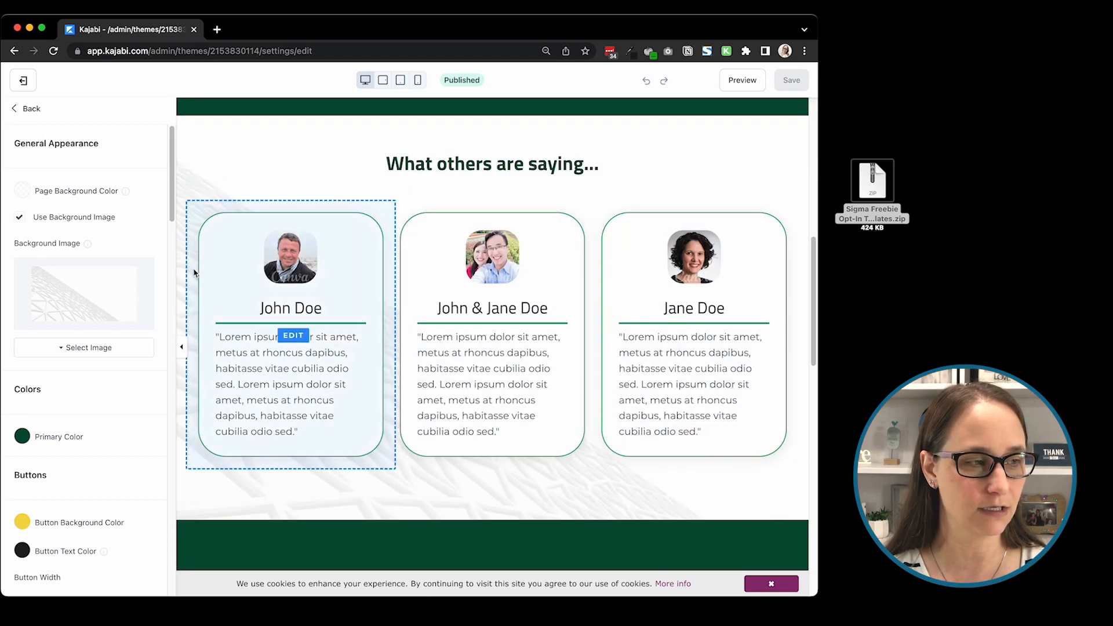
scroll(207, 218, "down", 10)
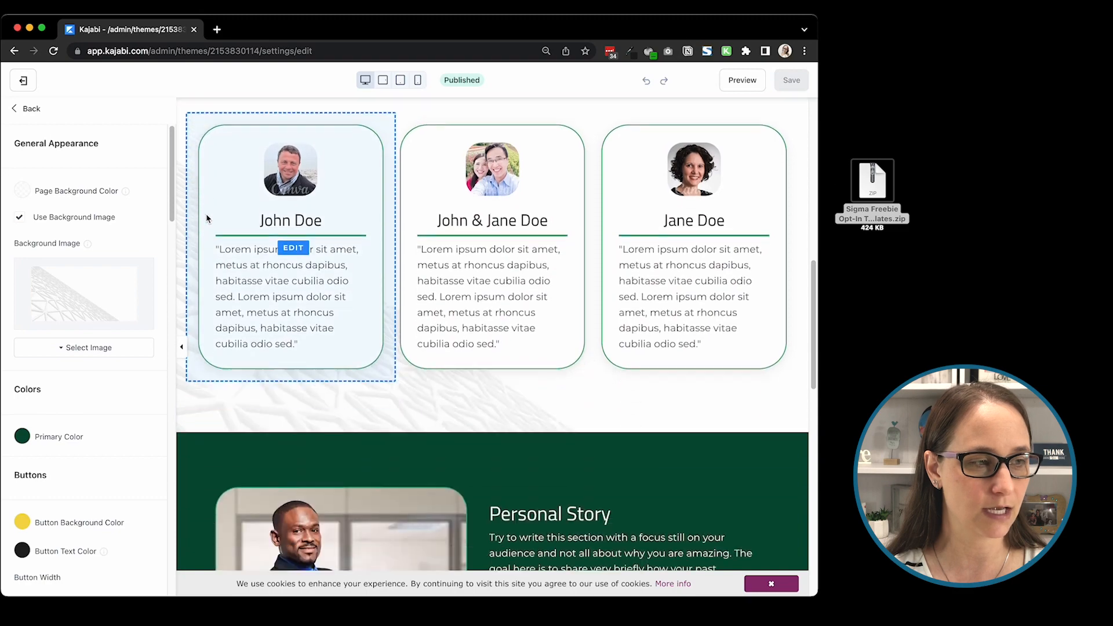
scroll(209, 236, "down", 10)
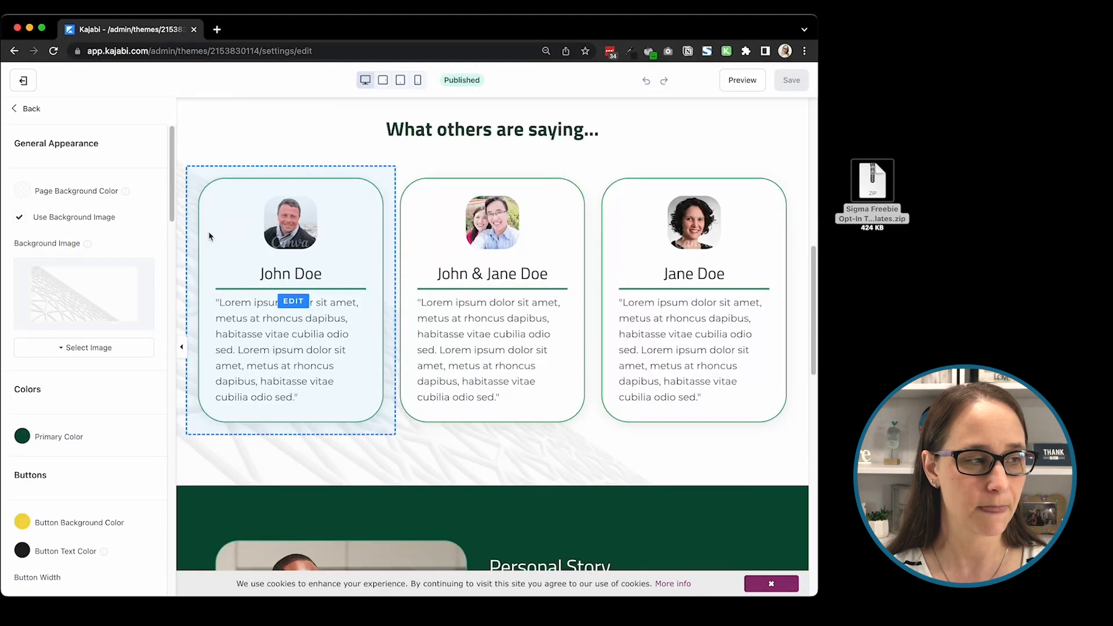
scroll(211, 239, "up", 6)
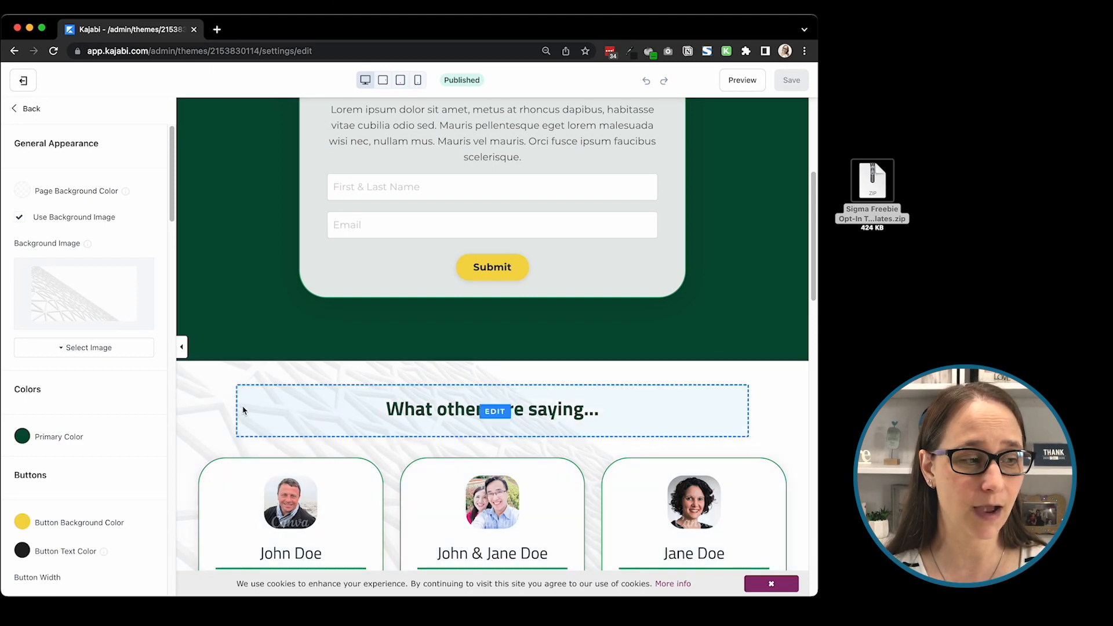
scroll(235, 380, "down", 1)
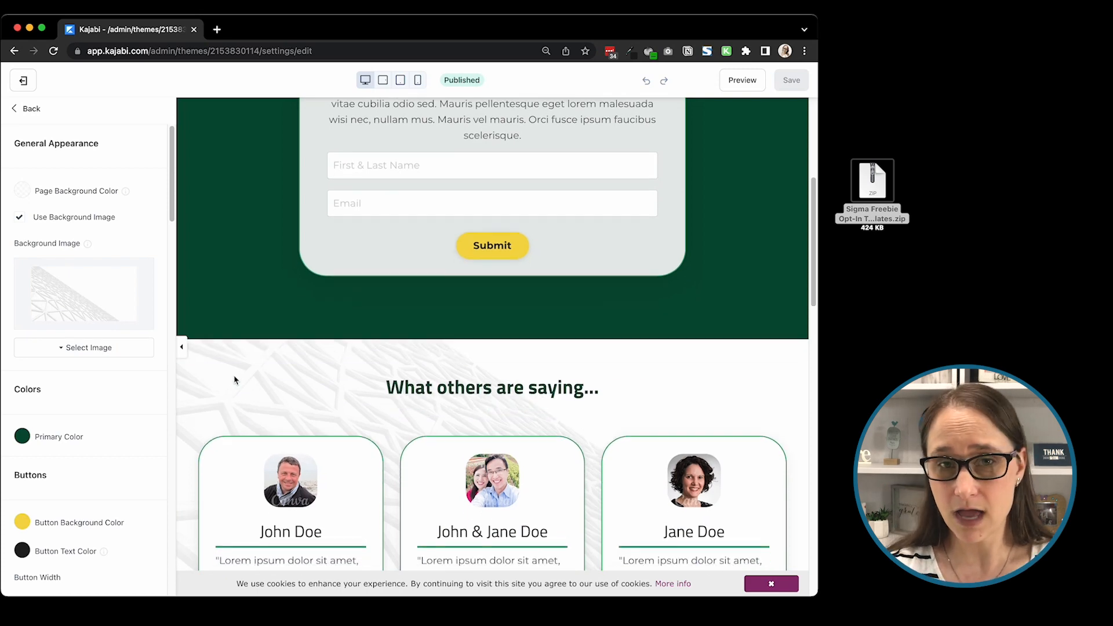
scroll(269, 359, "down", 1)
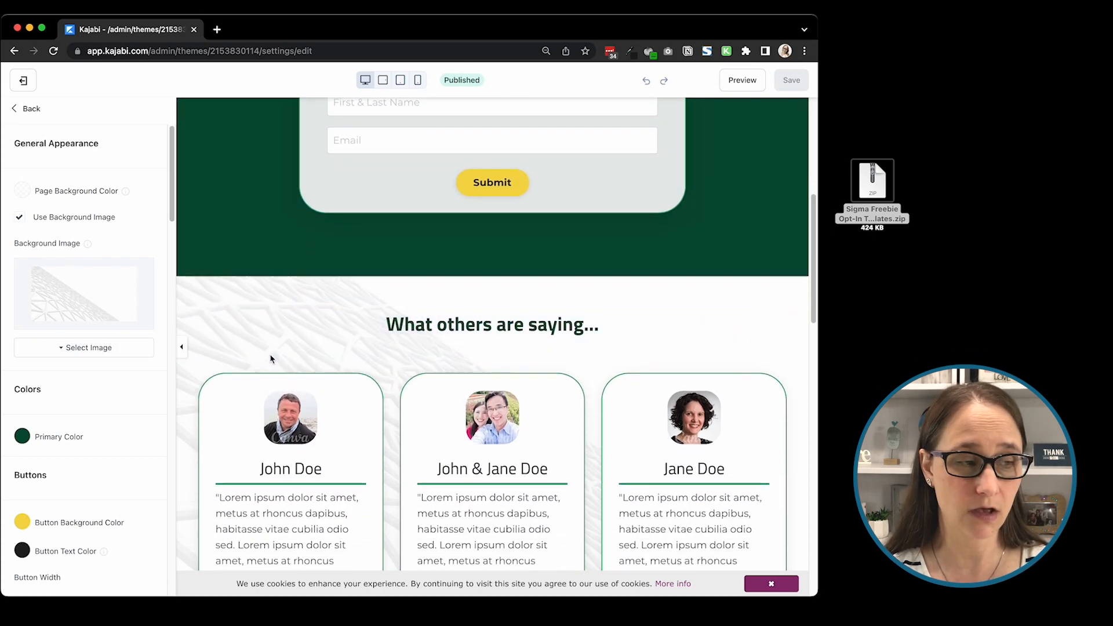
Step: Switch the page's background image off and on again, and check the opt-in and testimonials sections in the preview
left_click(19, 219)
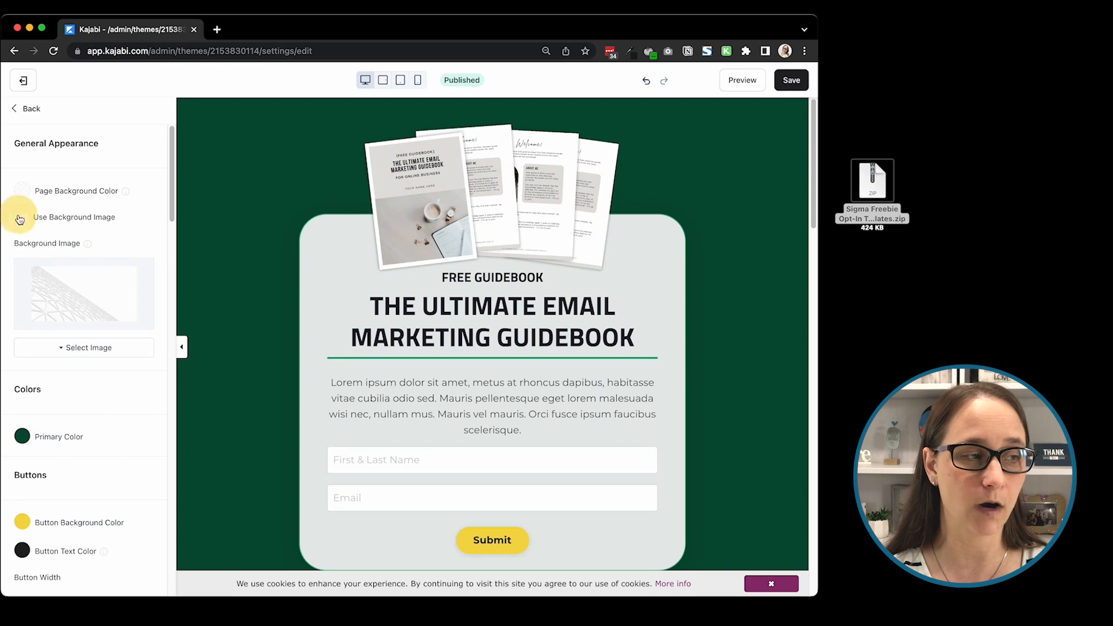
left_click(20, 219)
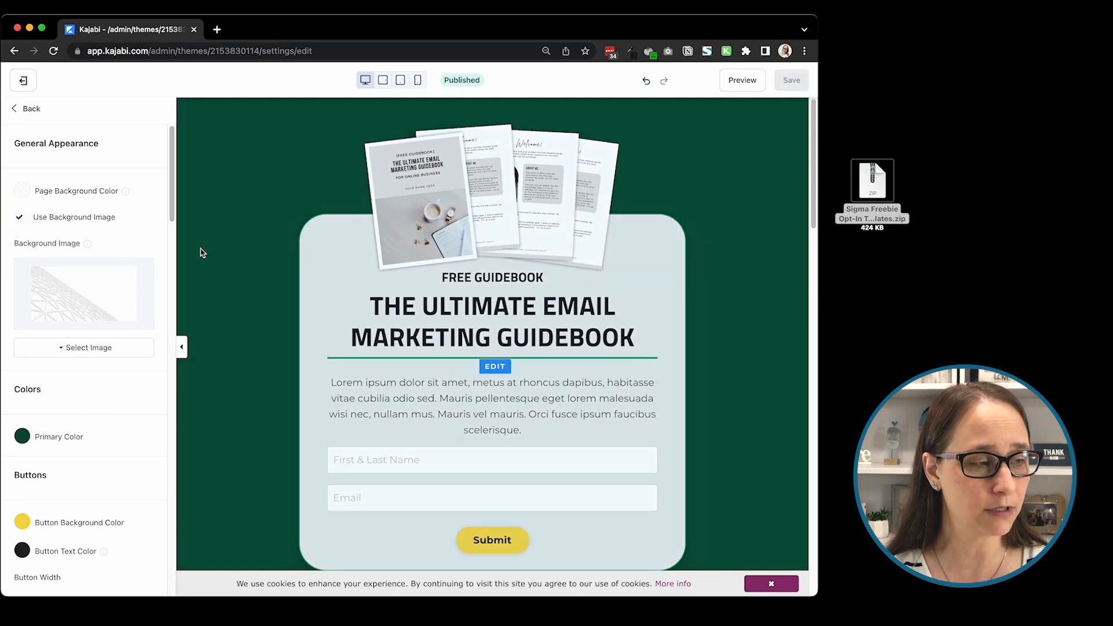
scroll(220, 251, "down", 5)
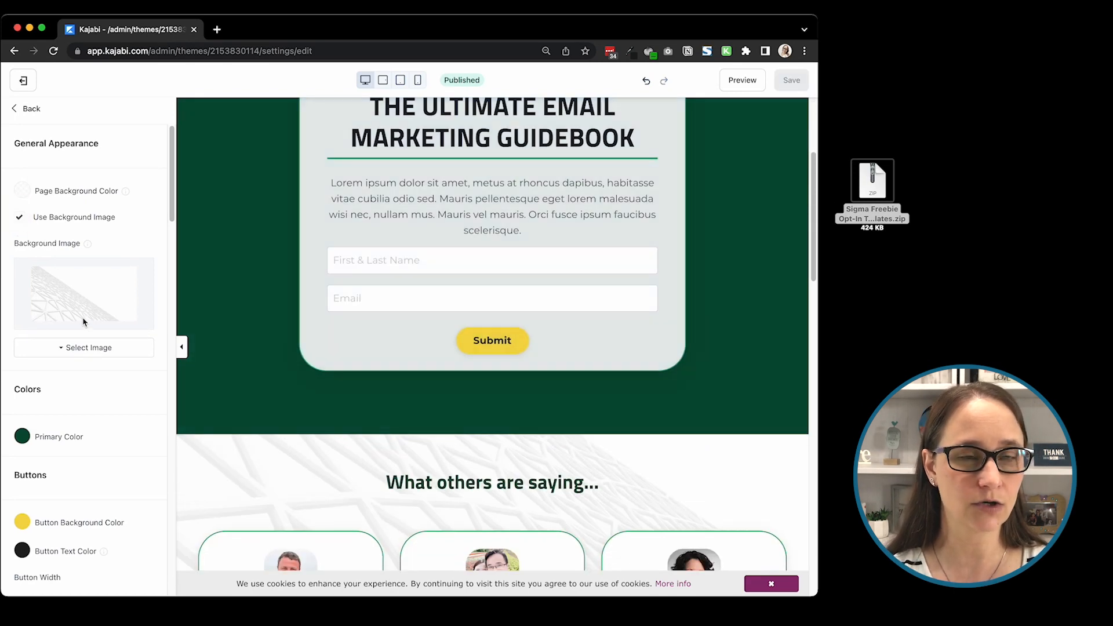
scroll(83, 321, "down", 1)
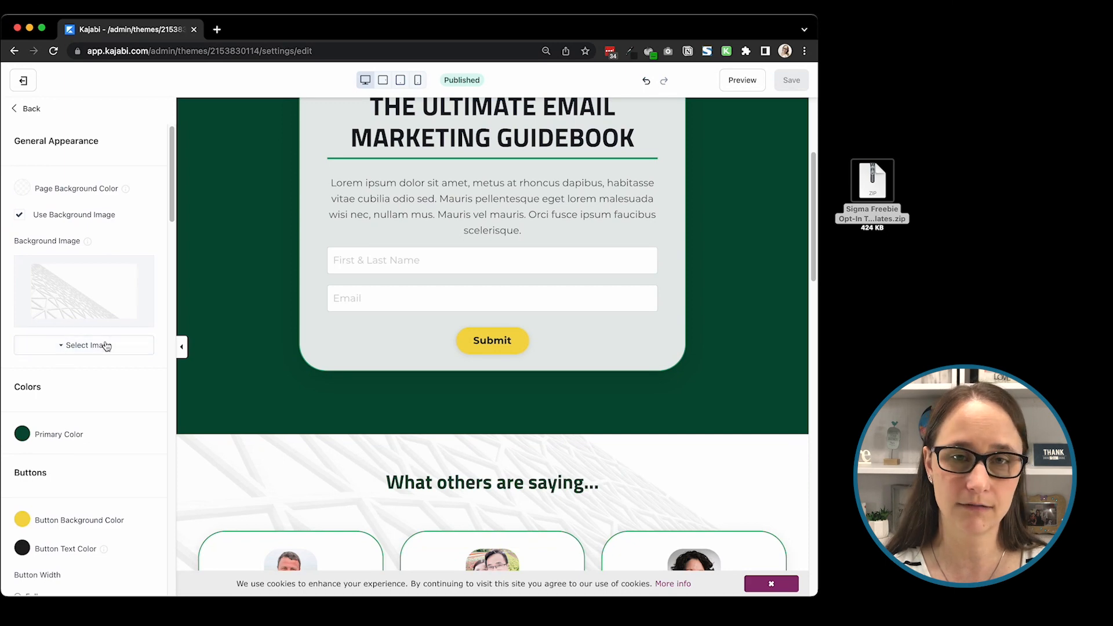
scroll(308, 435, "down", 3)
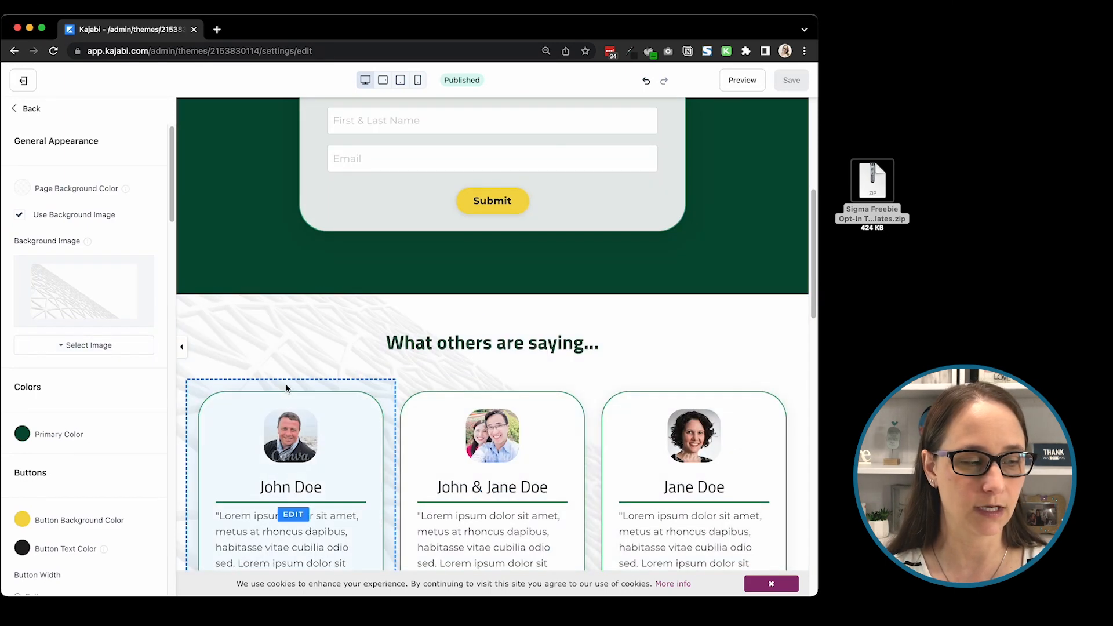
scroll(249, 341, "up", 5)
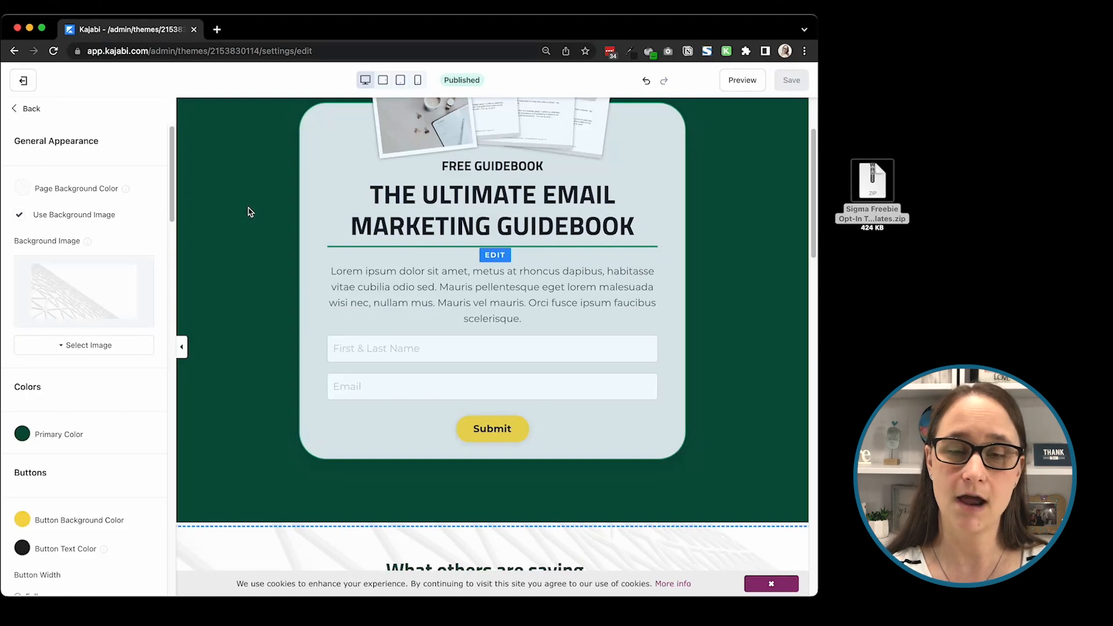
Step: Check the background image's suggested dimensions and set the page's primary color to the purple preset swatch
scroll(251, 271, "up", 2)
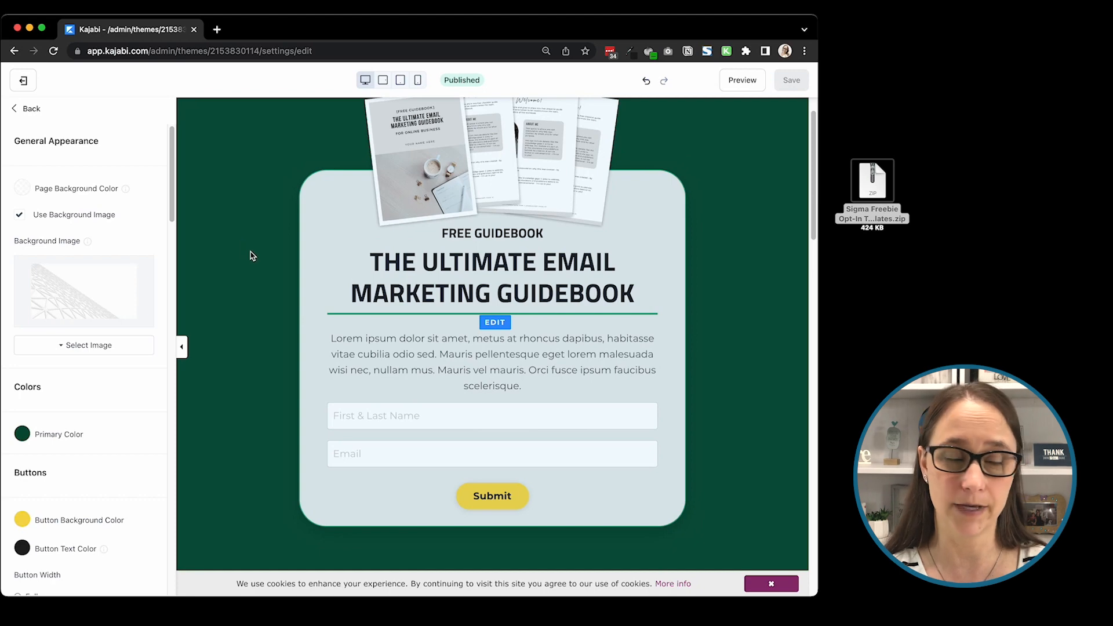
mouse_move(86, 243)
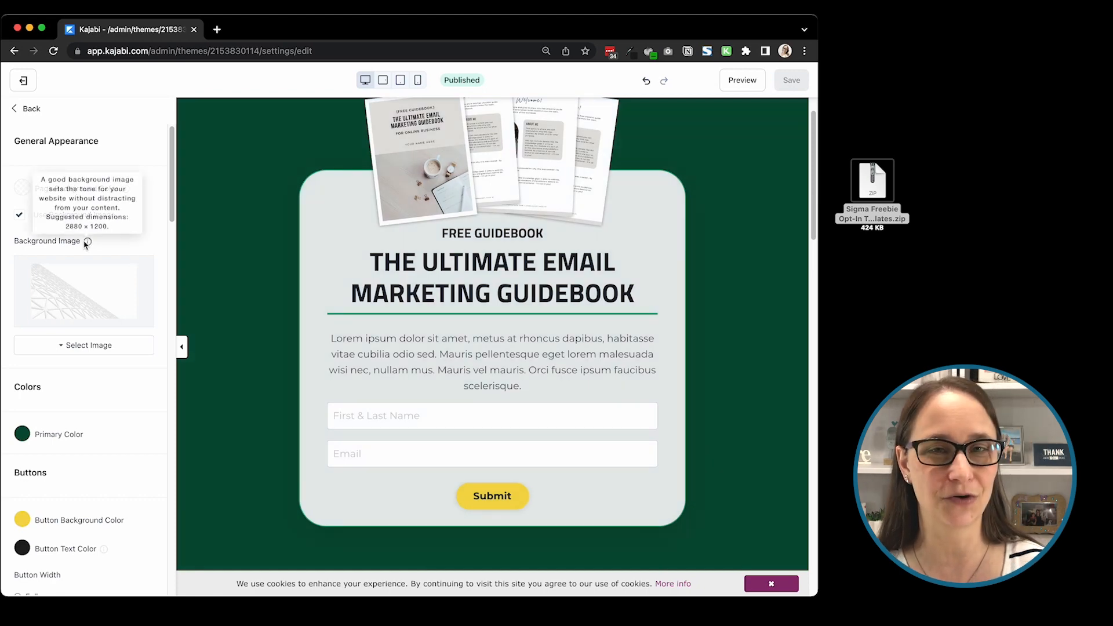
scroll(91, 267, "down", 5)
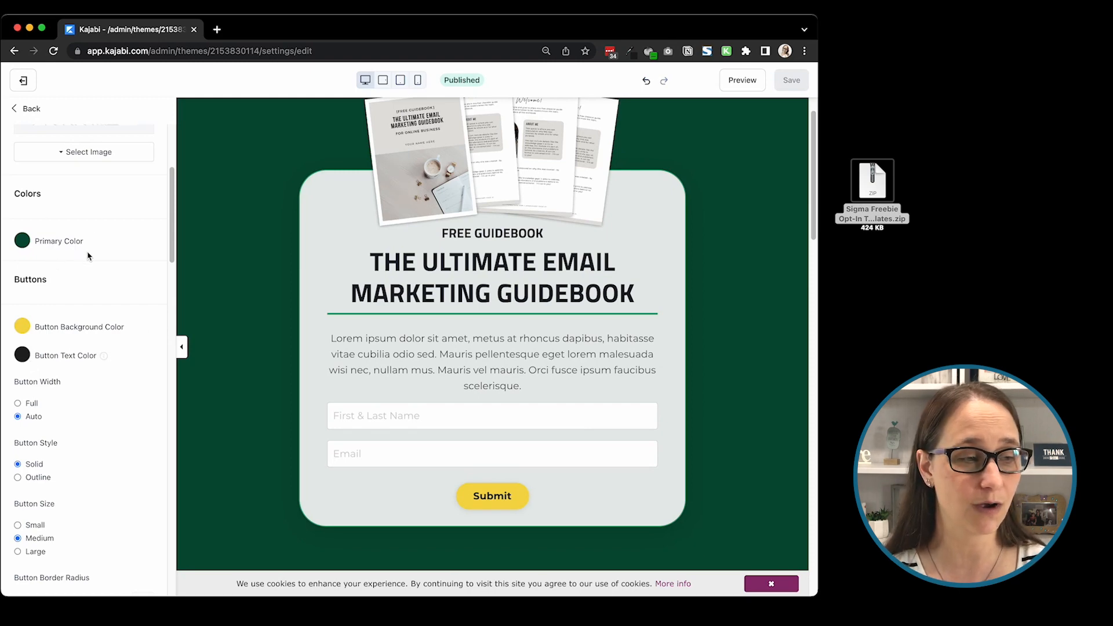
left_click(23, 241)
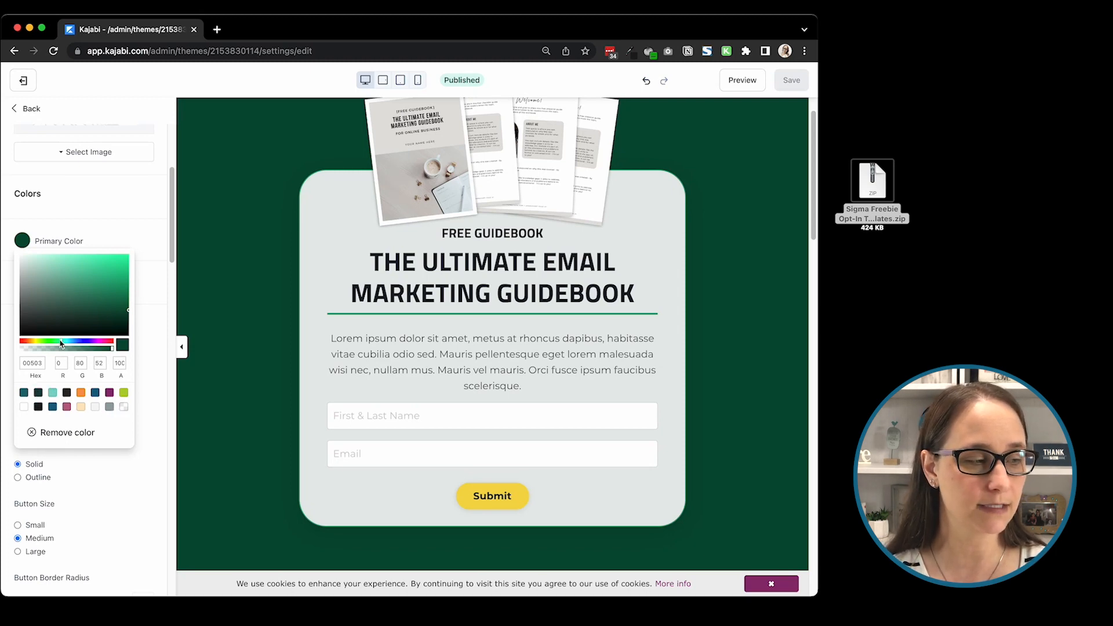
left_click(110, 394)
left_click(120, 219)
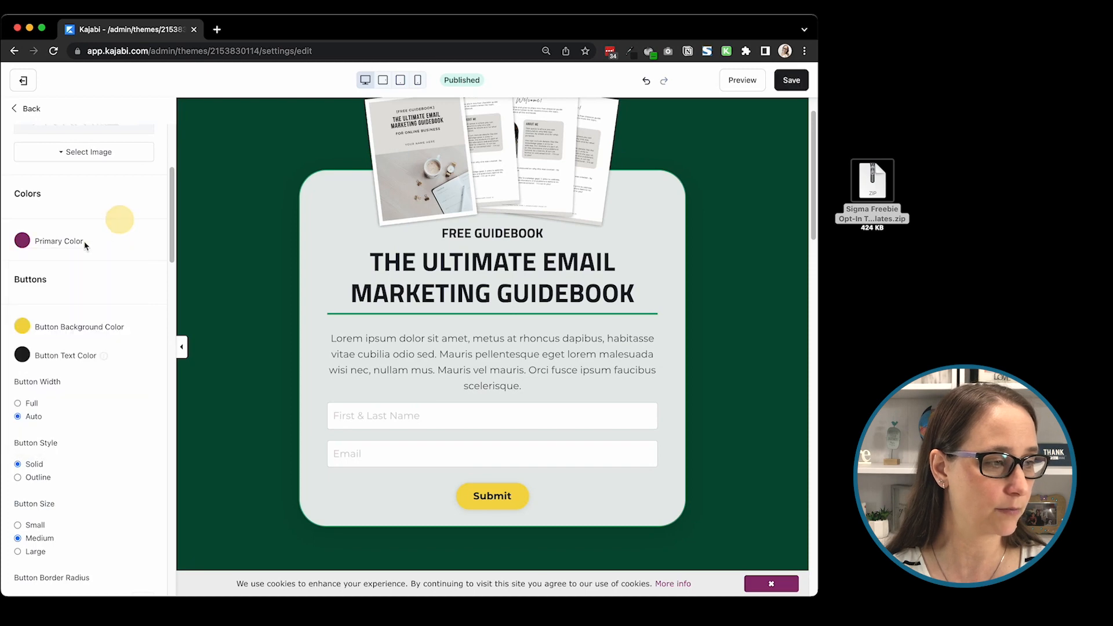
Step: Set the button background color to the purple preset and the button text color to white, and save the changes
left_click(25, 327)
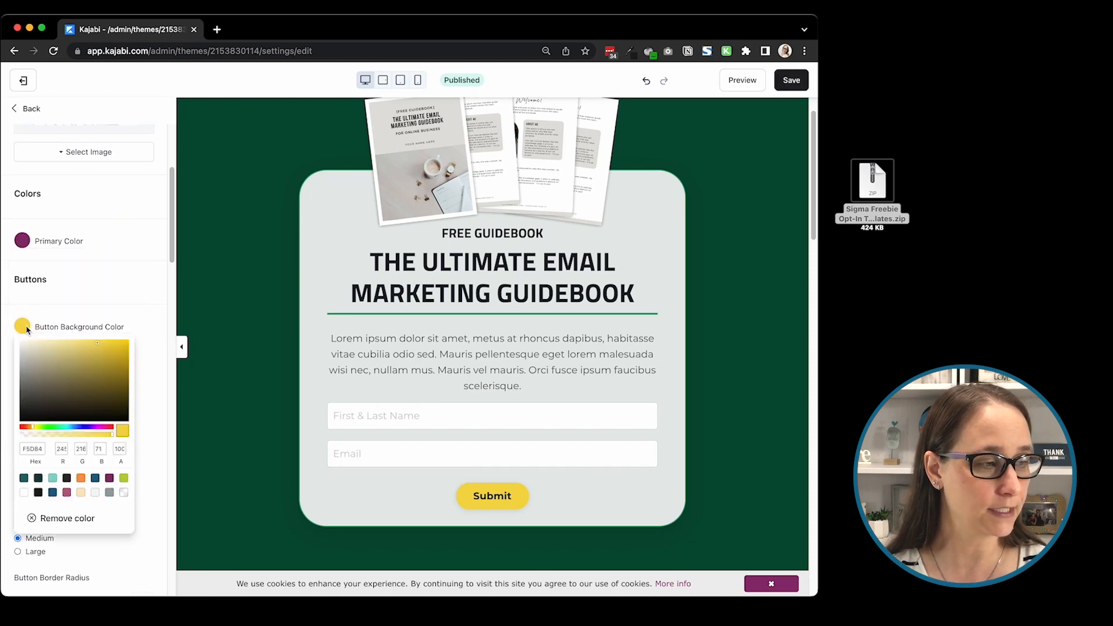
left_click(111, 481)
left_click(110, 305)
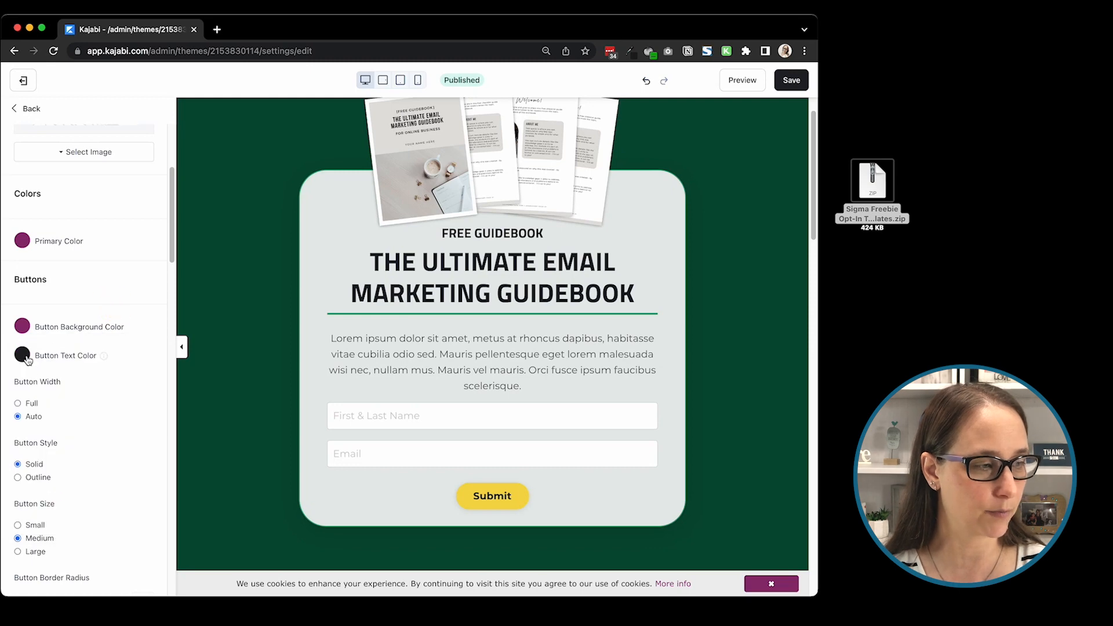
left_click(23, 354)
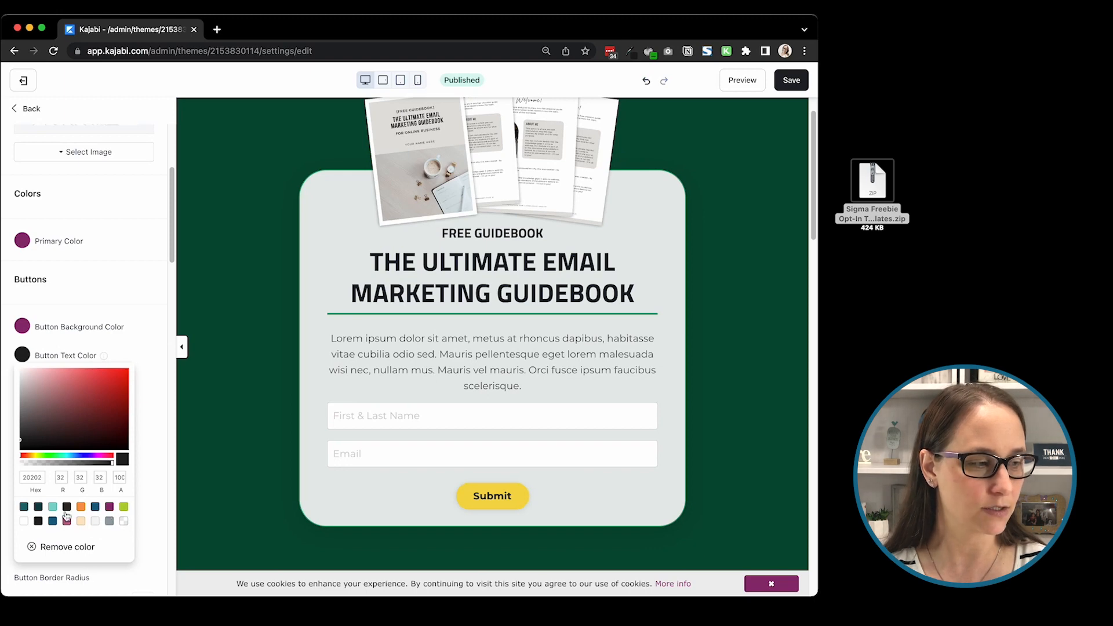
left_click(24, 522)
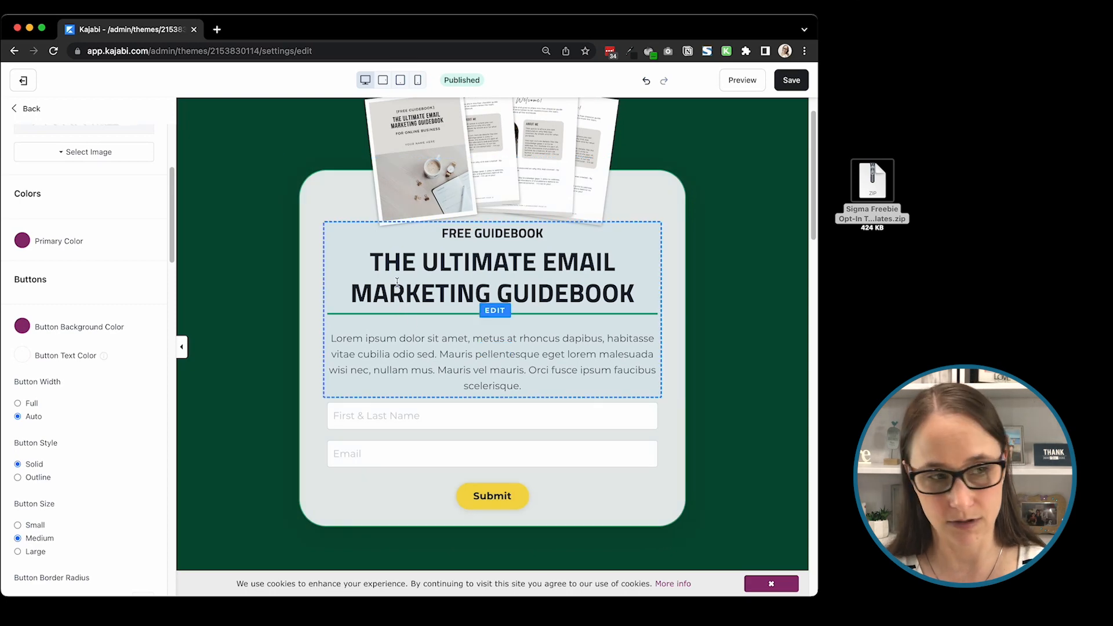
left_click(788, 81)
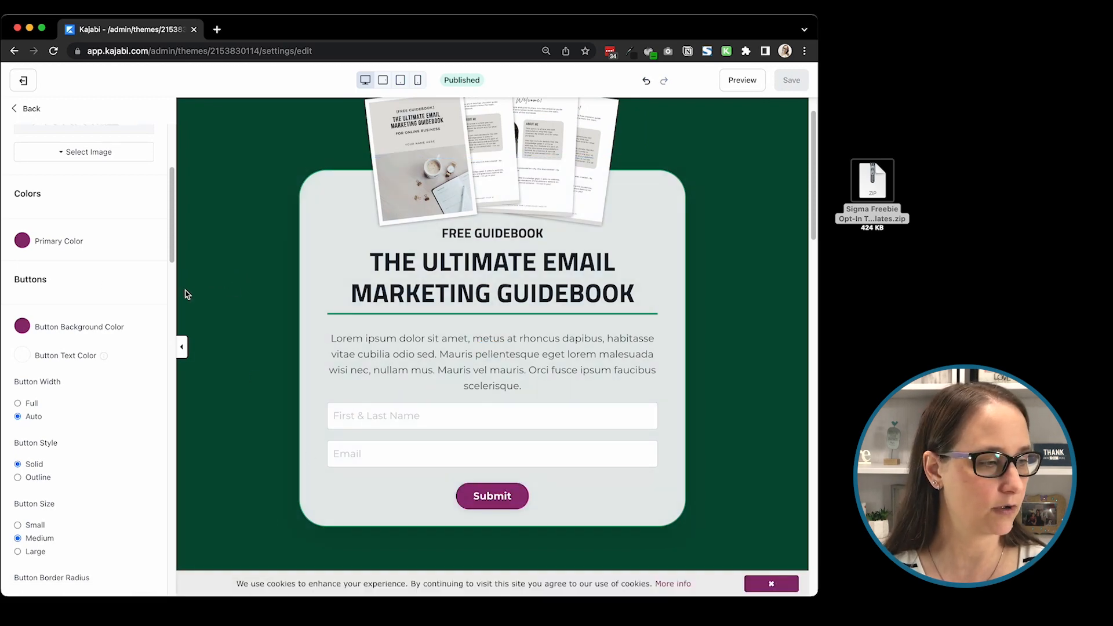
Step: Set the page's body font to Lora
scroll(113, 302, "down", 2)
scroll(113, 300, "down", 5)
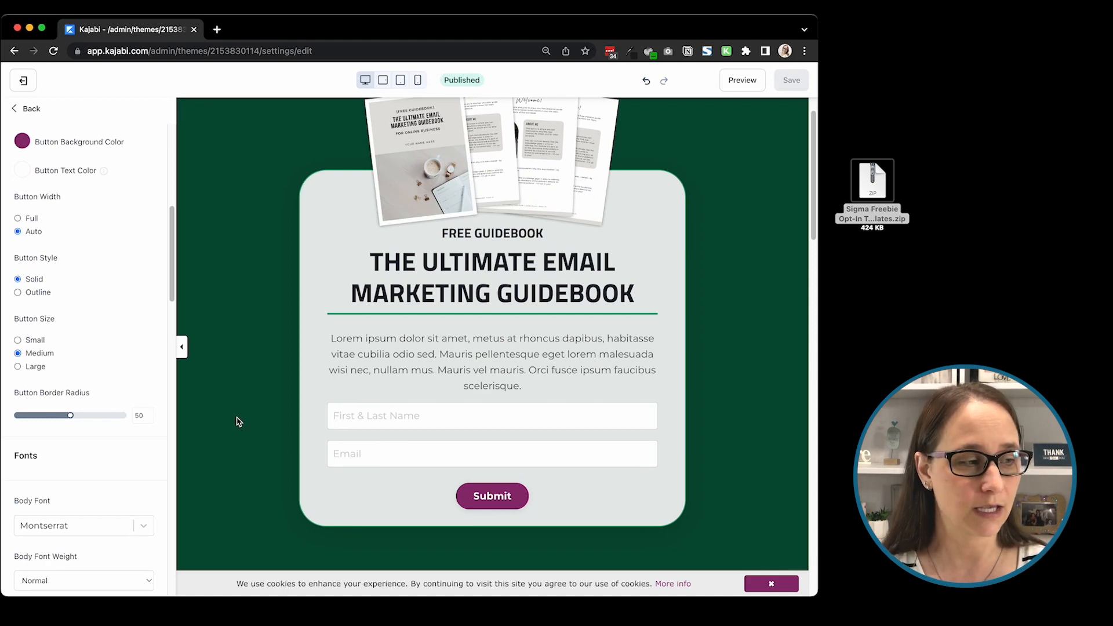
scroll(116, 383, "down", 5)
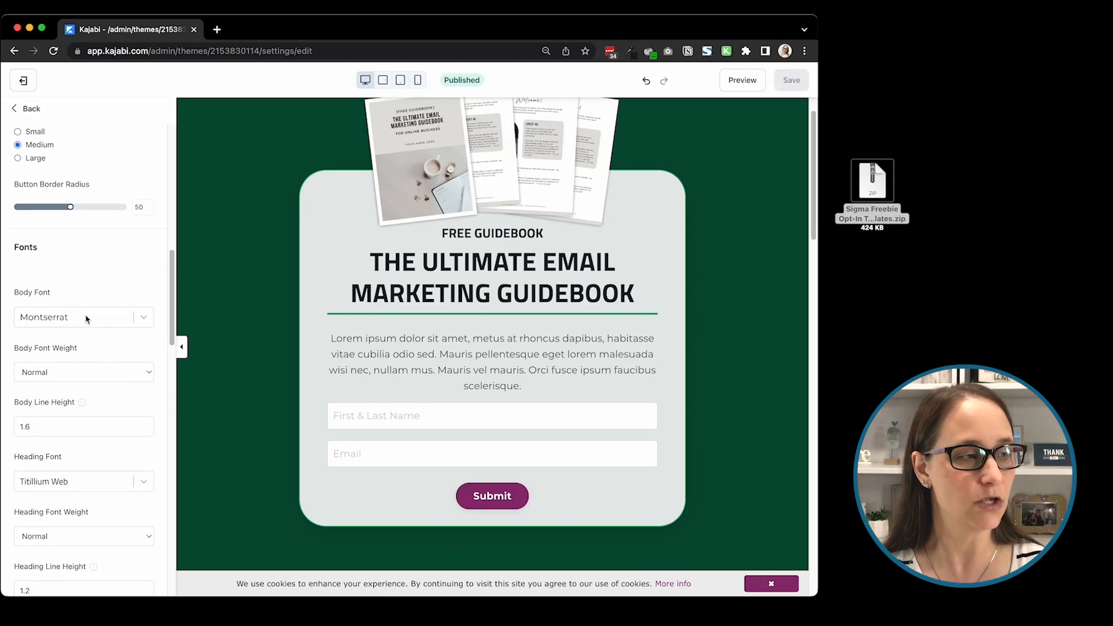
scroll(70, 332, "down", 2)
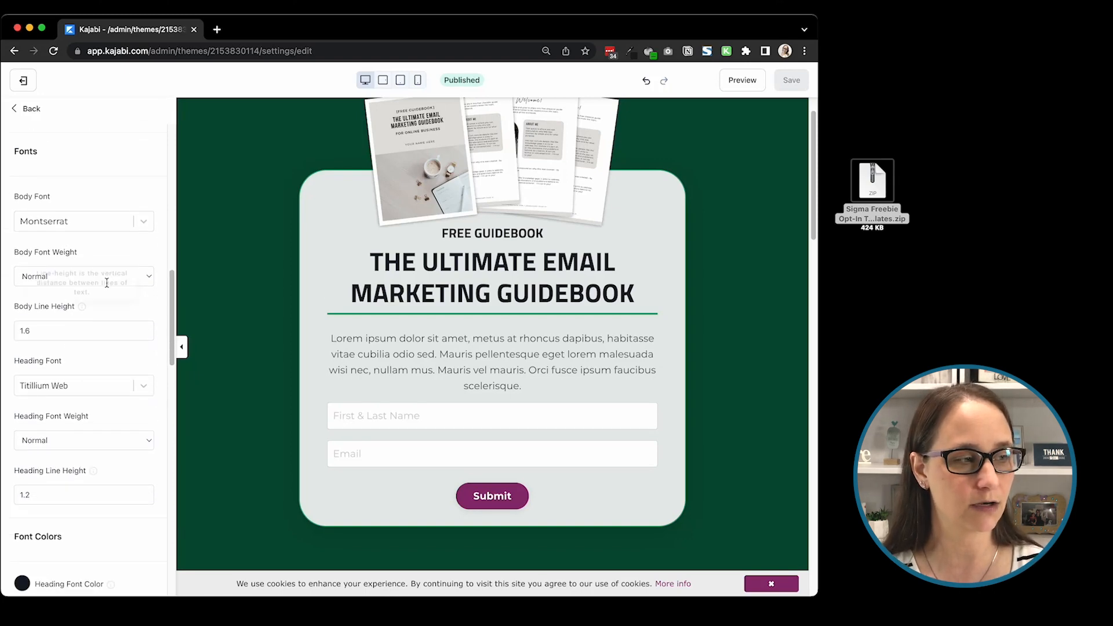
left_click(122, 223)
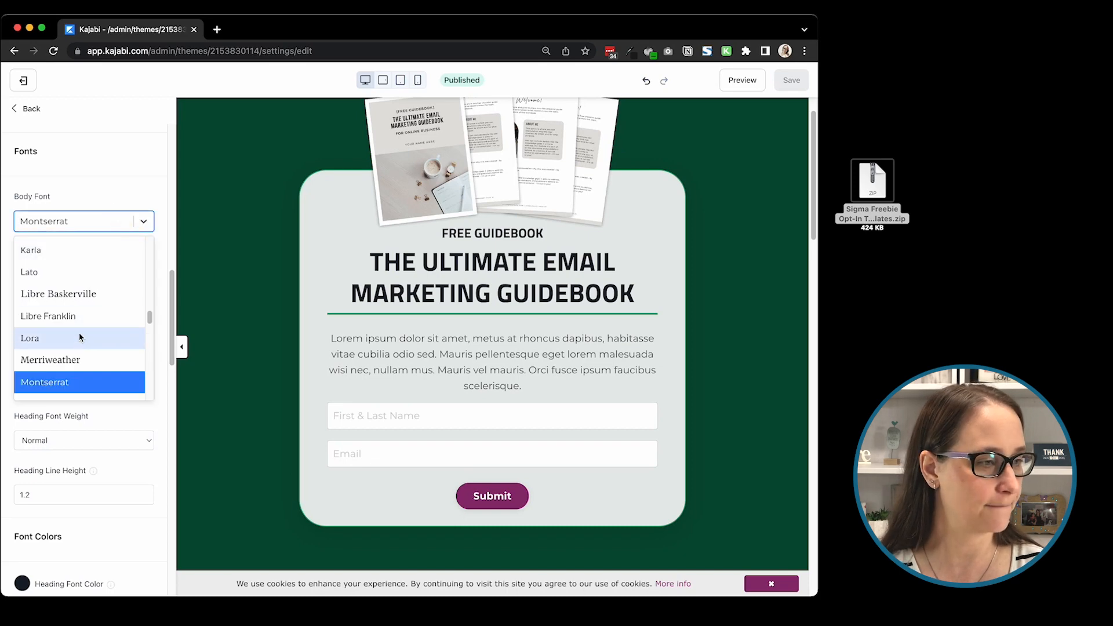
left_click(80, 346)
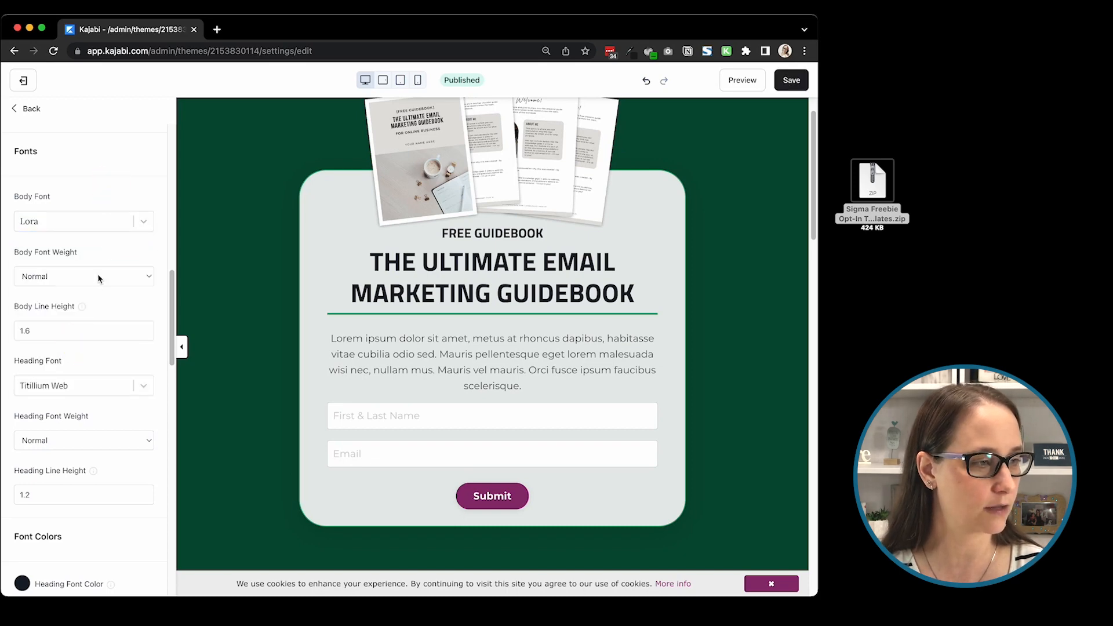
Step: Set the heading font to Roboto and save the font changes
left_click(61, 388)
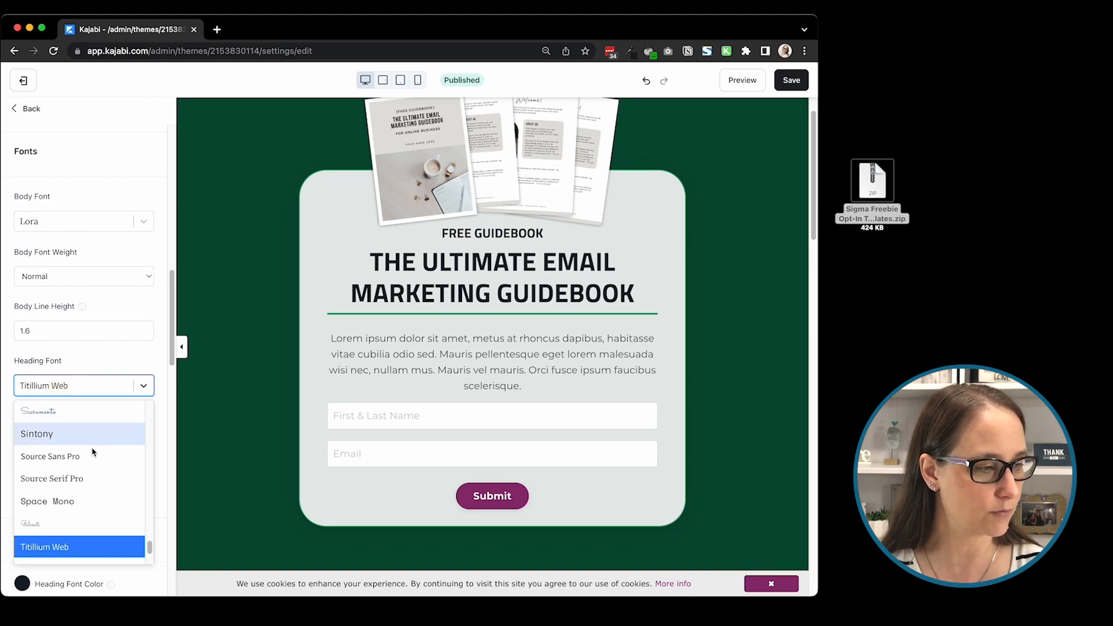
scroll(94, 458, "down", 4)
scroll(90, 500, "up", 5)
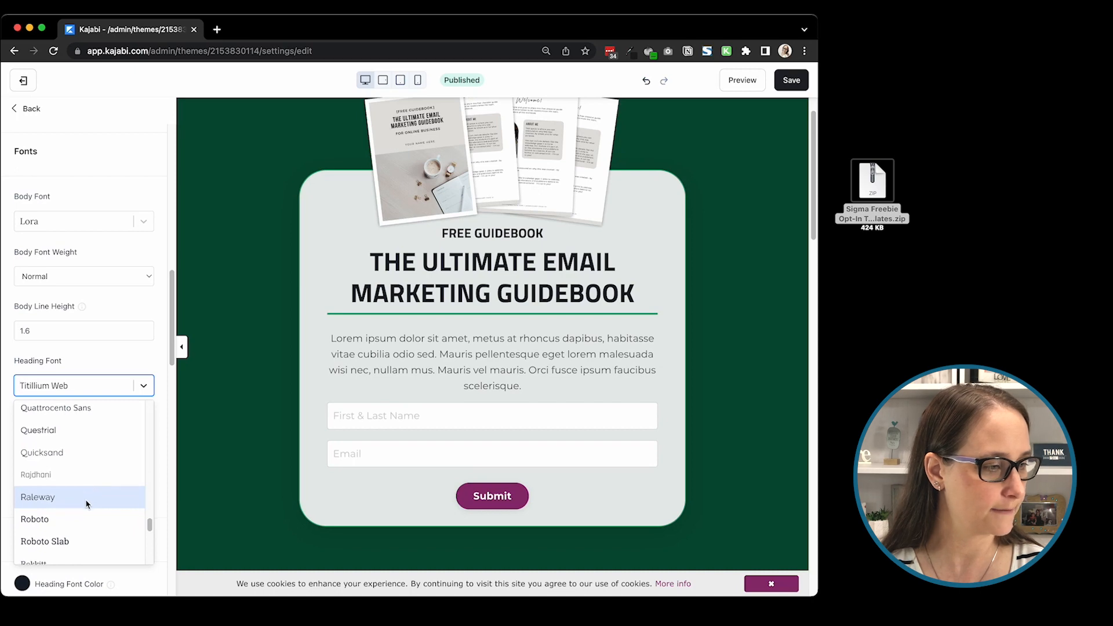
left_click(81, 516)
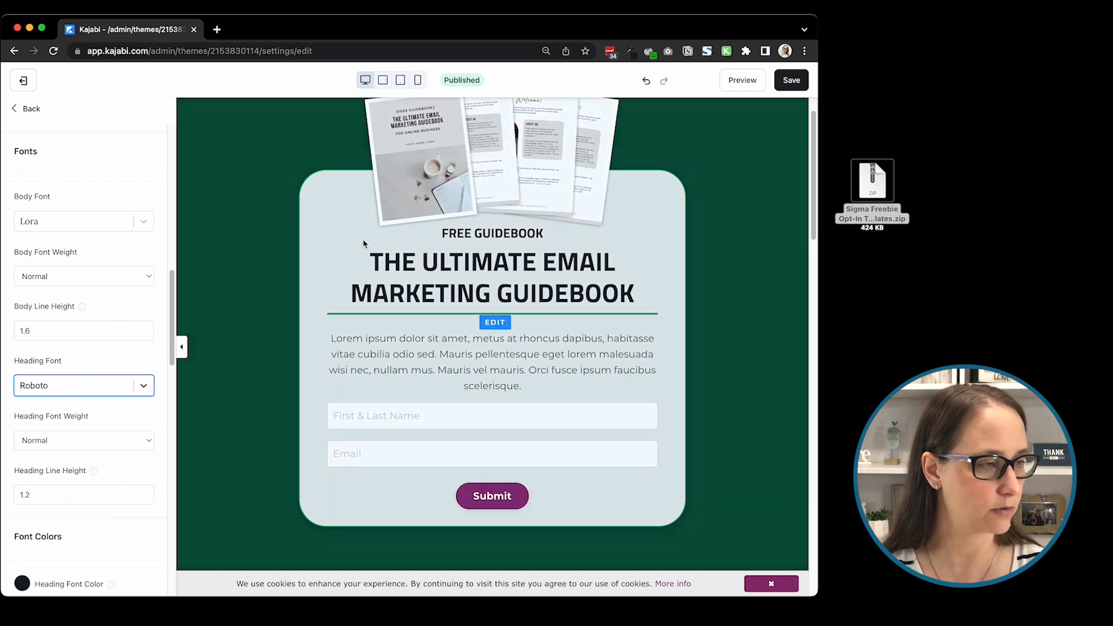
left_click(784, 79)
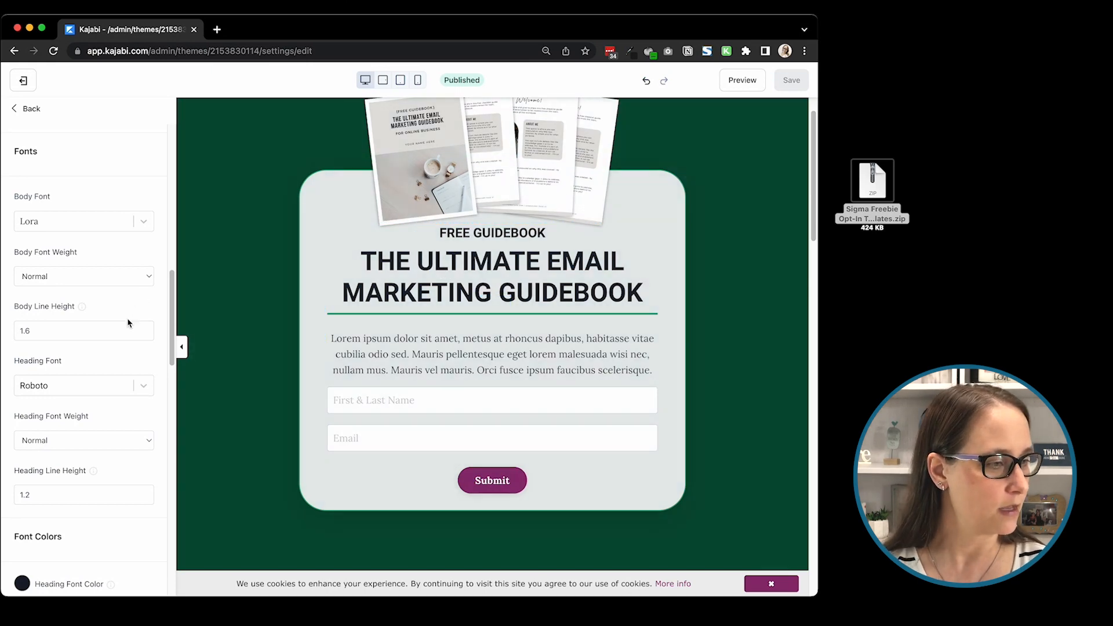
Step: Examine the font color options, including the body font color picker, and the desktop and mobile font size settings
scroll(111, 336, "down", 5)
scroll(113, 343, "down", 1)
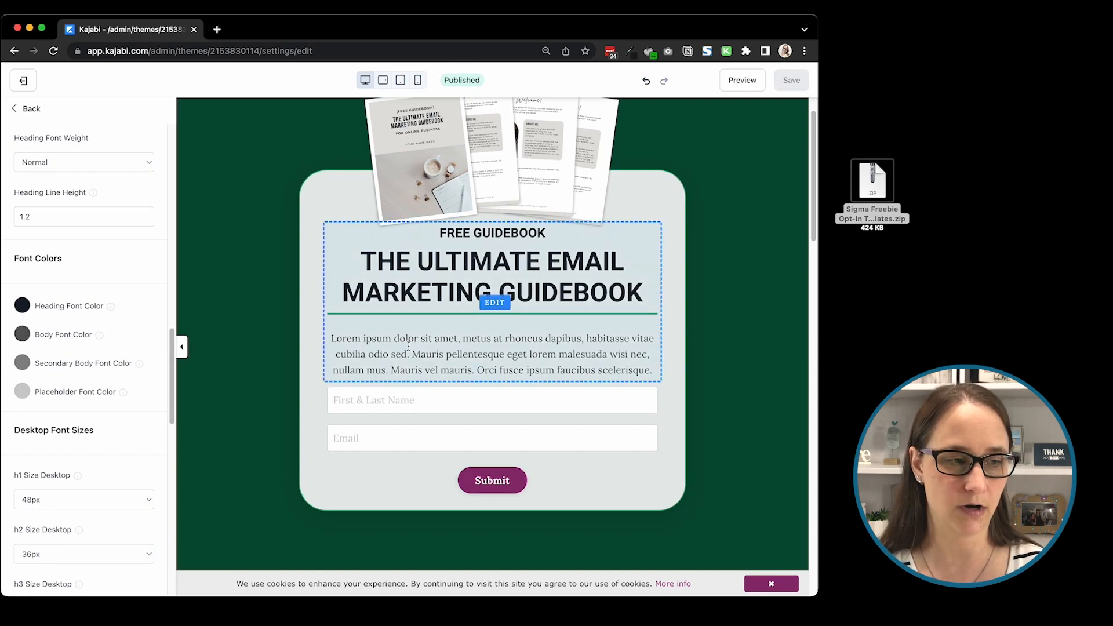
left_click(22, 334)
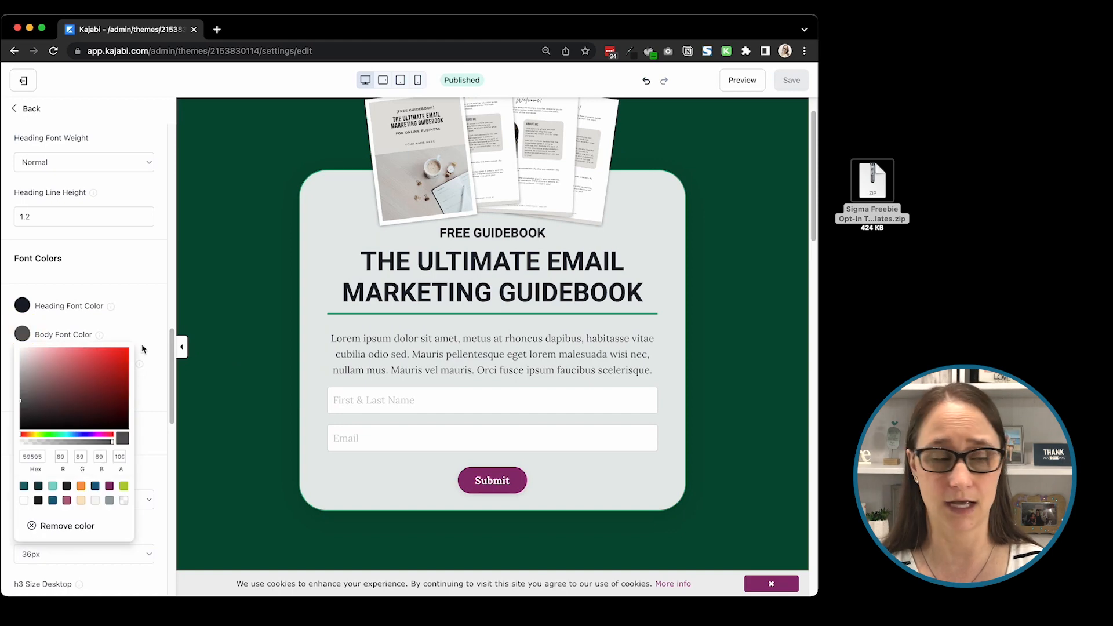
left_click(148, 243)
scroll(137, 332, "down", 5)
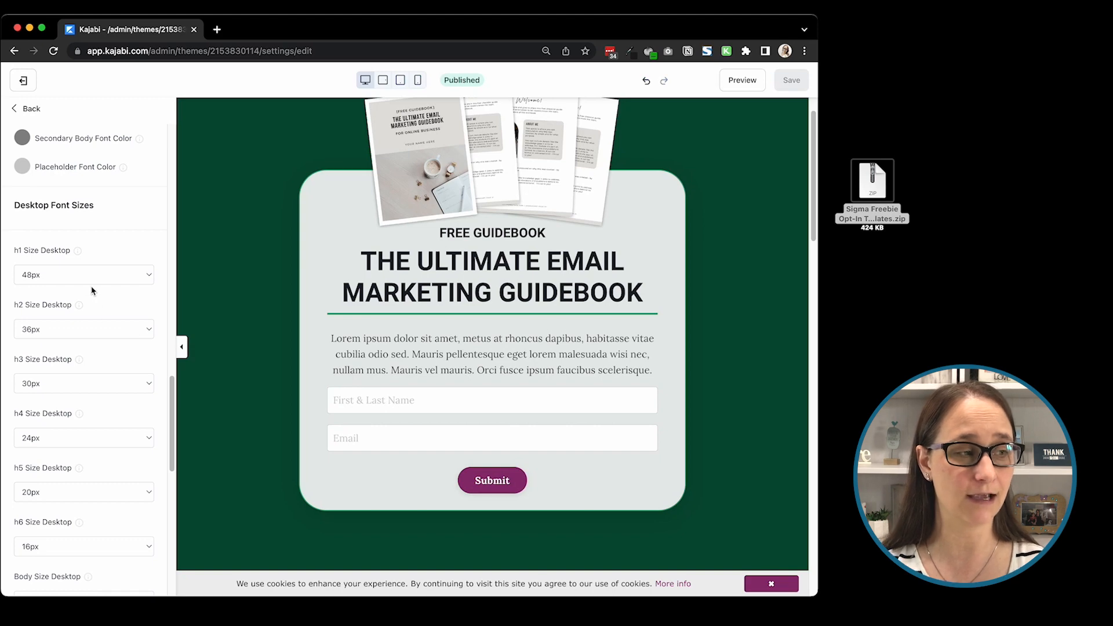
scroll(123, 470, "down", 5)
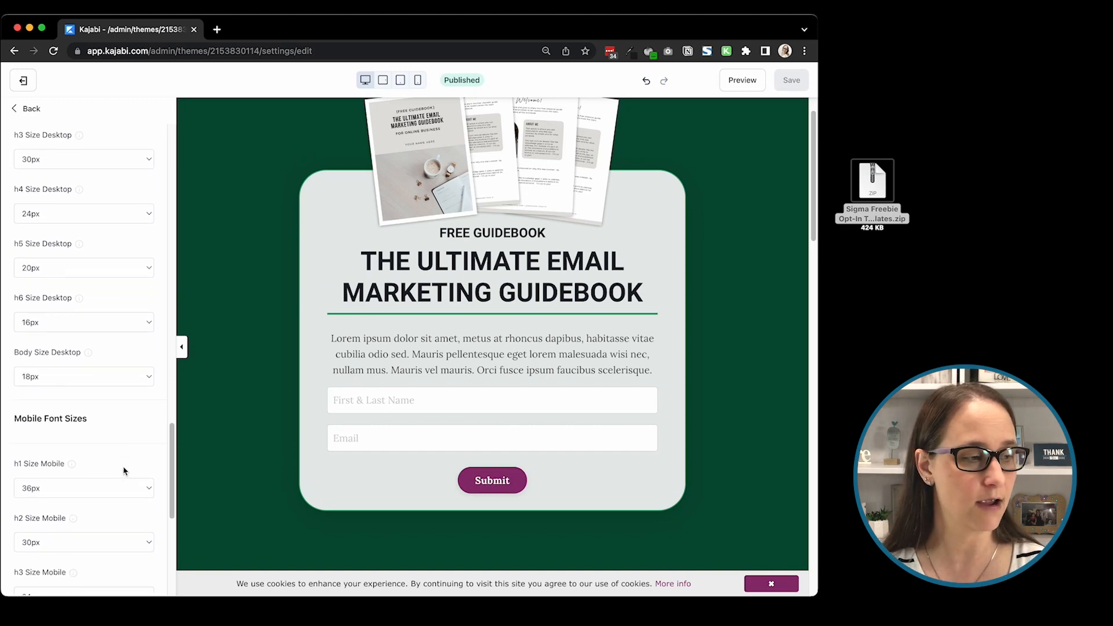
scroll(124, 470, "down", 2)
scroll(118, 469, "up", 10)
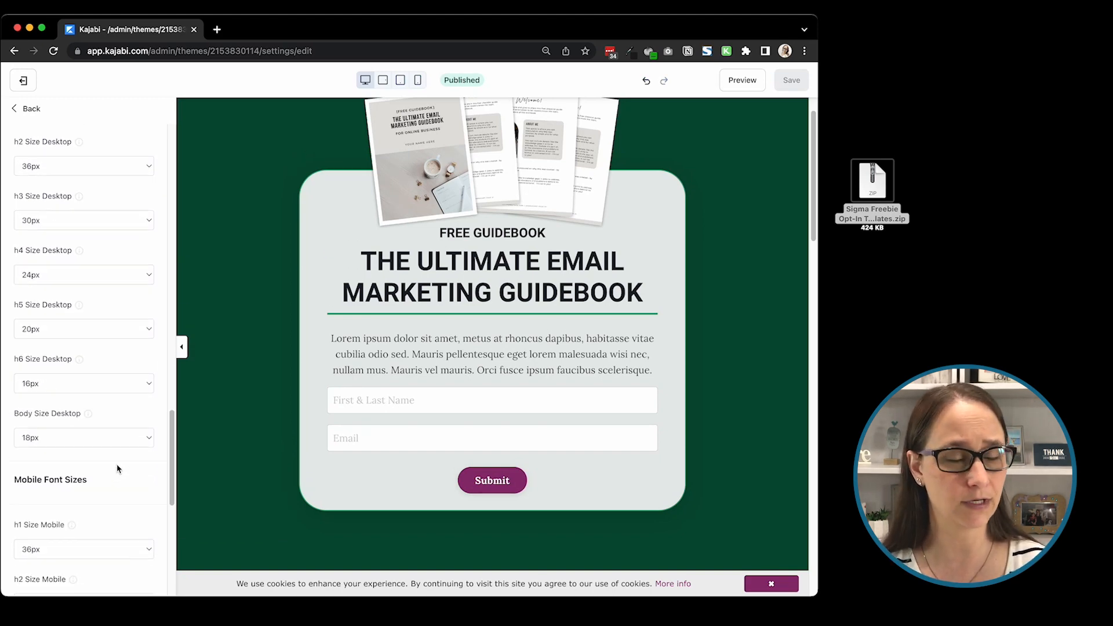
scroll(118, 464, "down", 3)
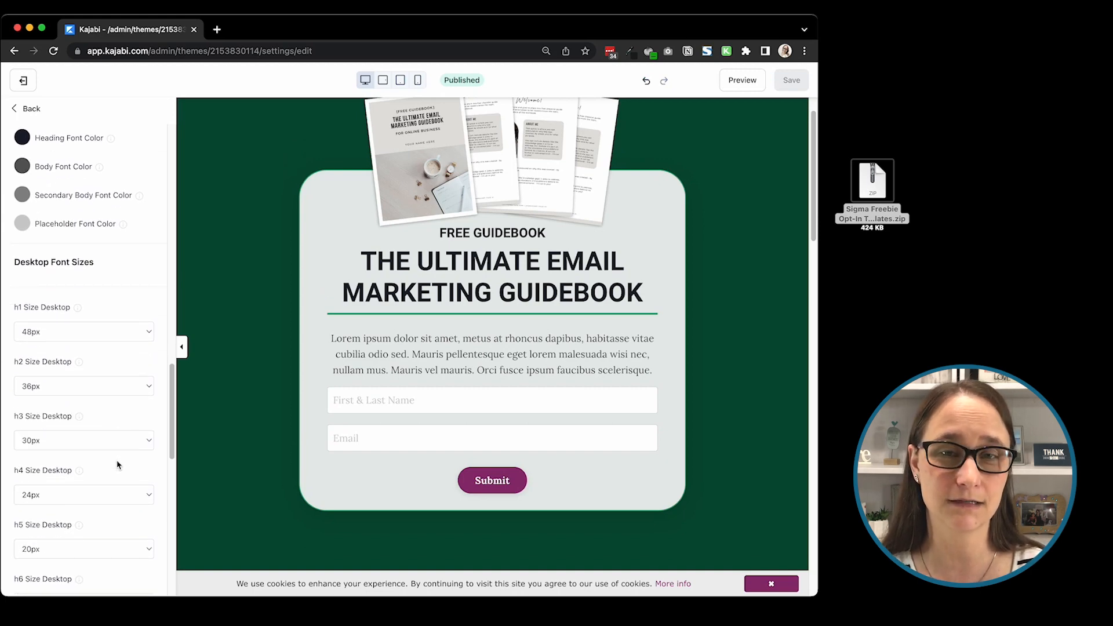
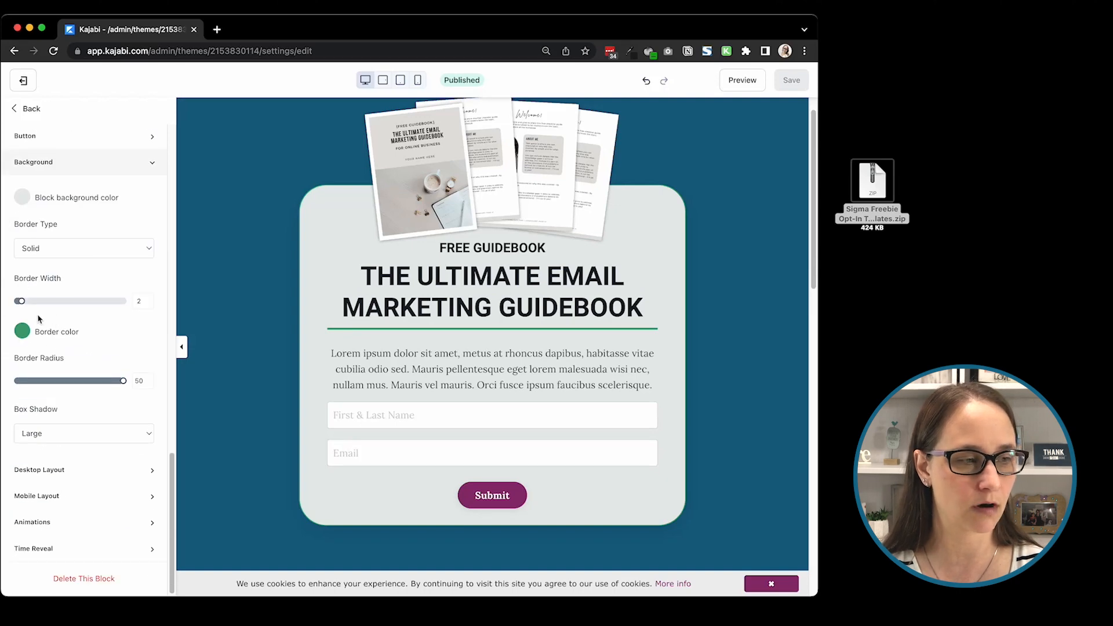
Step: Set the opt-in form block's border color to the lime green preset (RGB 178, 210, 53) and save the page
left_click(22, 331)
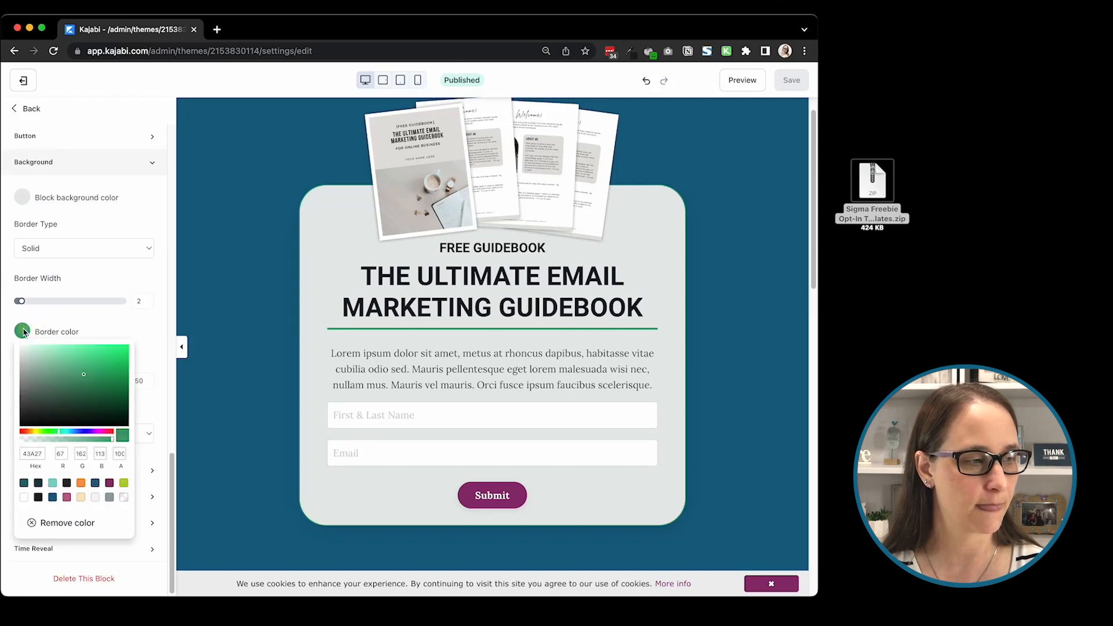
left_click(123, 485)
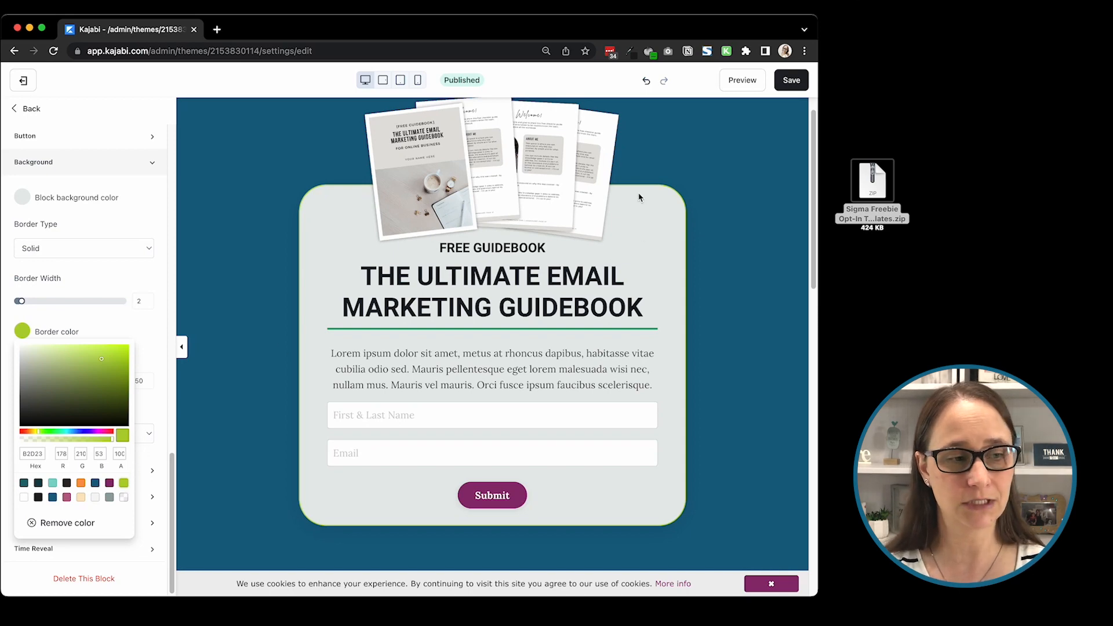
left_click(791, 80)
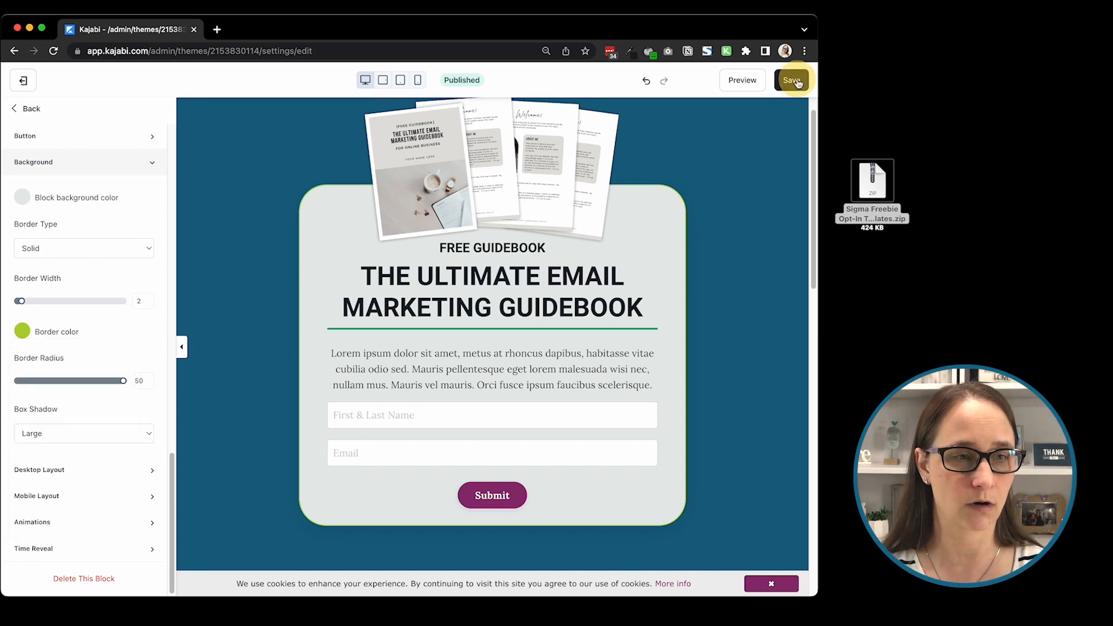
Step: Set the first testimonial card's border color to the lime green preset
scroll(323, 357, "down", 6)
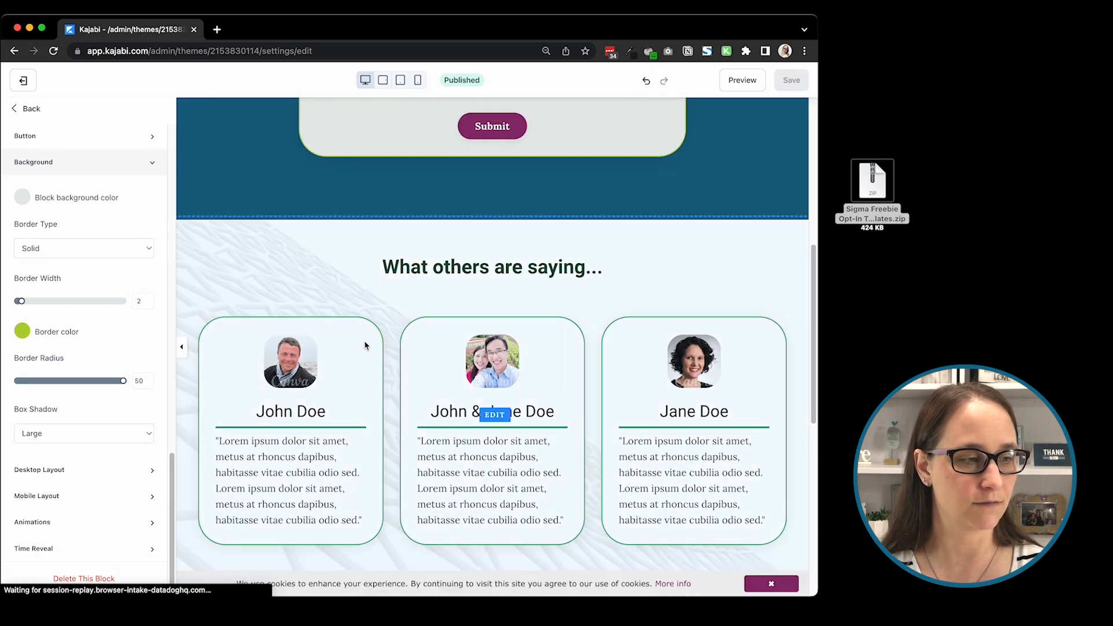
left_click(360, 332)
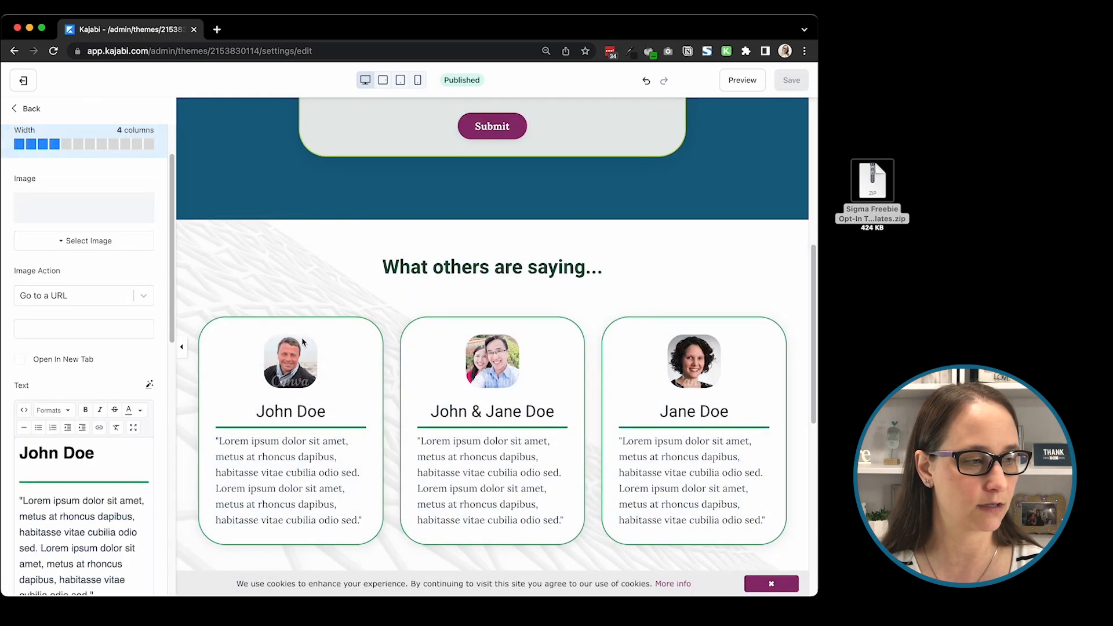
scroll(141, 398, "down", 10)
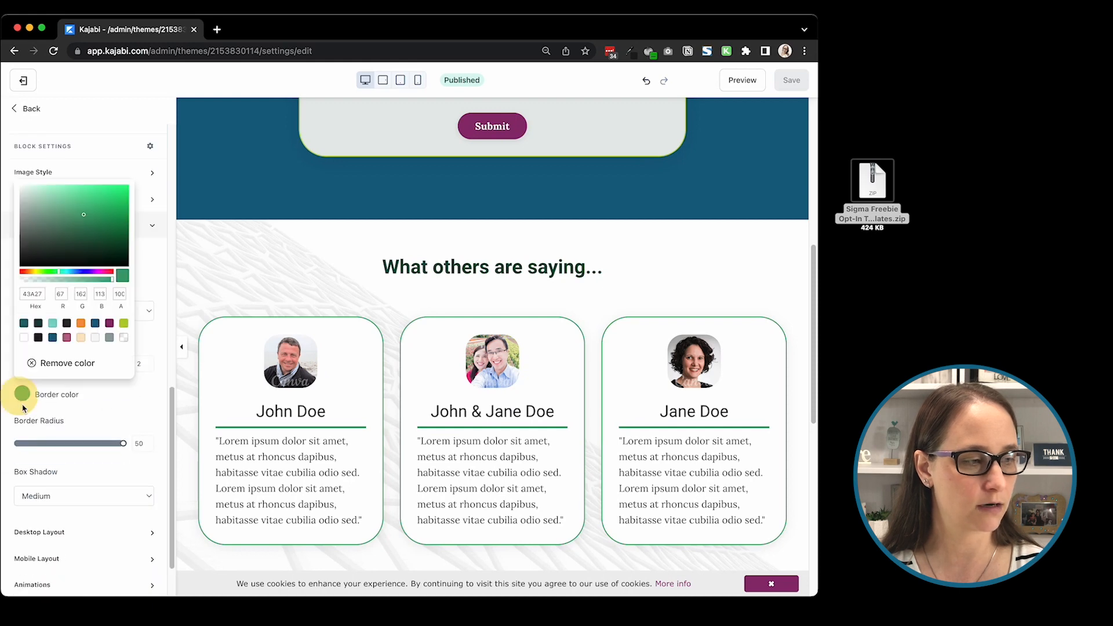
left_click(22, 394)
left_click(125, 323)
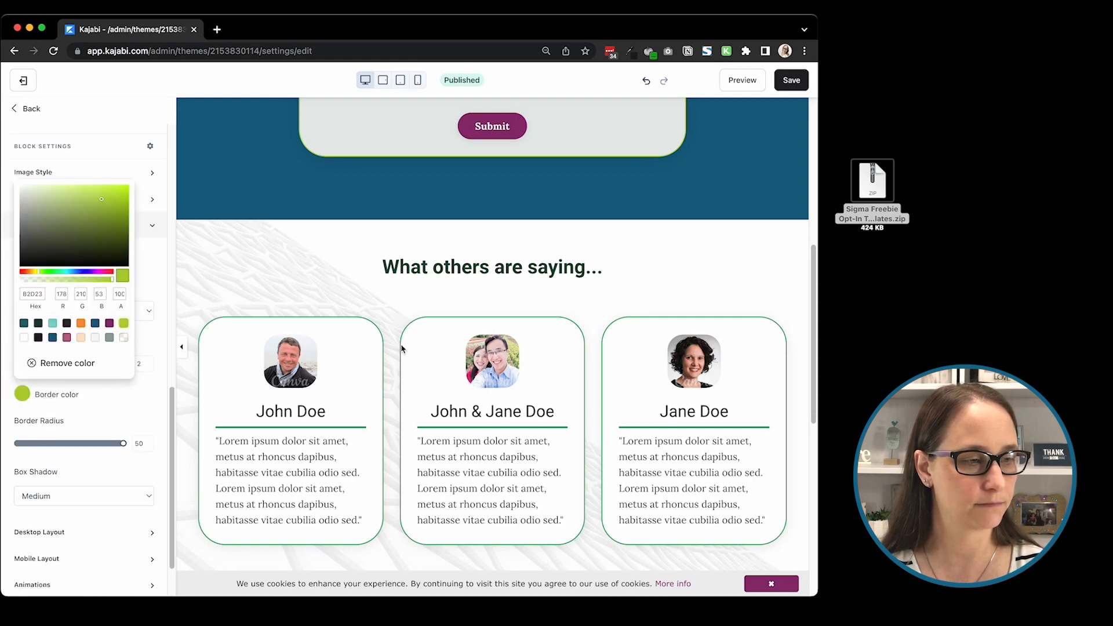
Step: Set the middle testimonial card's border color to the lime green preset
left_click(419, 346)
left_click(415, 348)
scroll(83, 396, "down", 10)
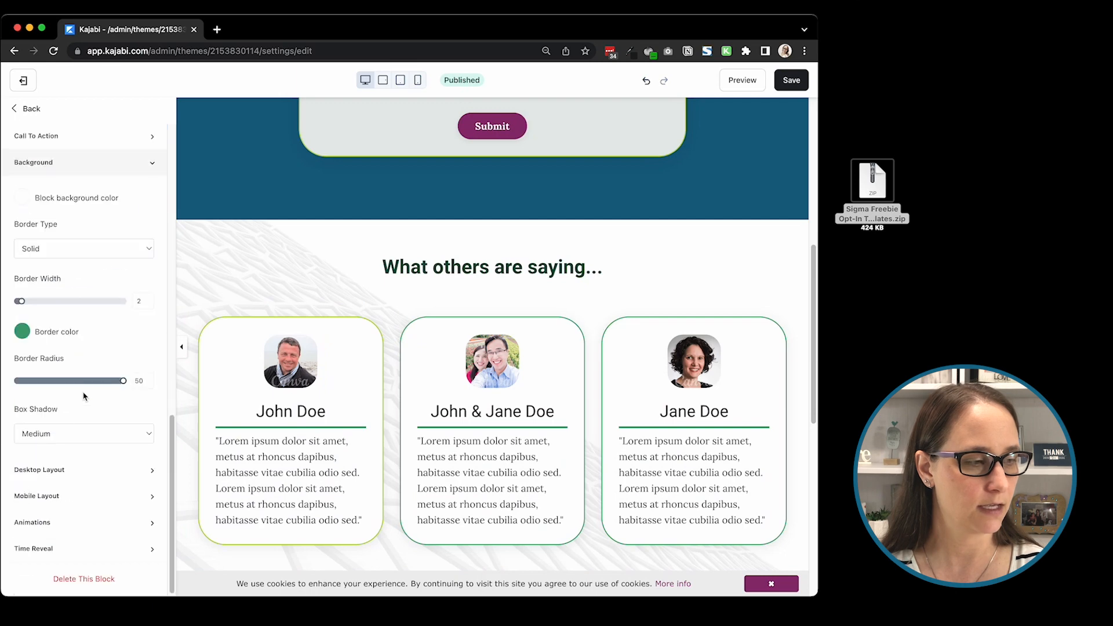
left_click(23, 332)
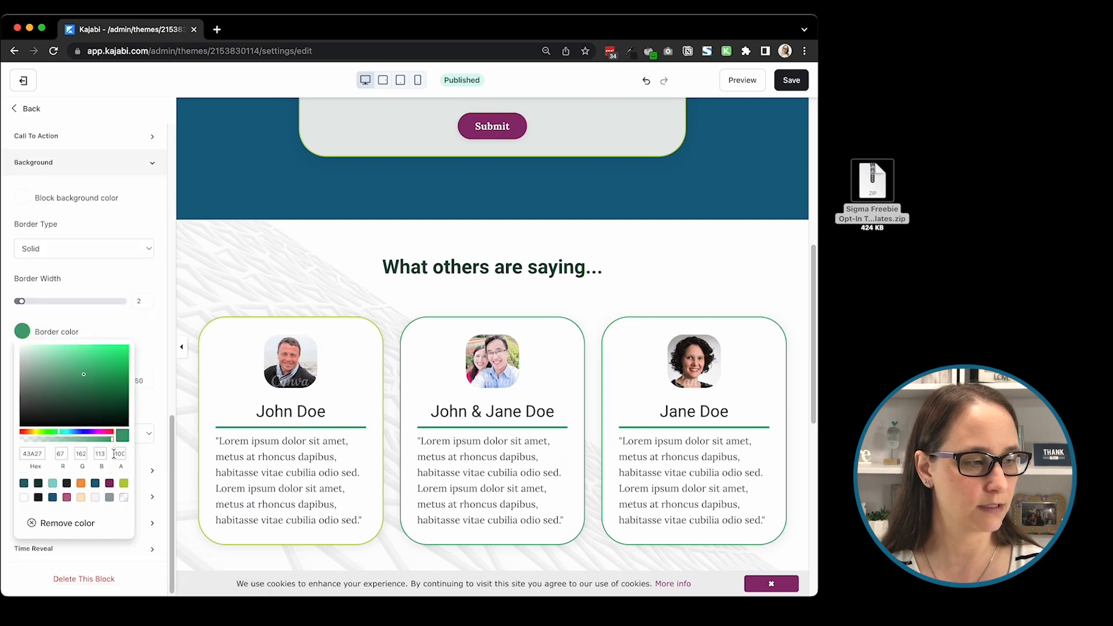
left_click(125, 484)
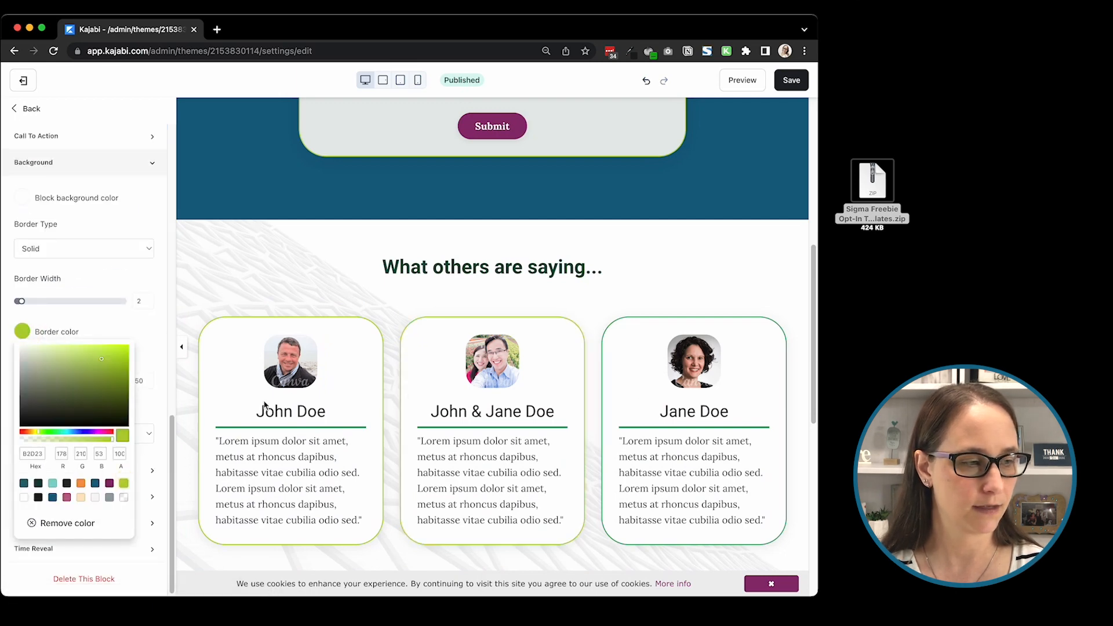
Step: Set the third testimonial card's border color to the lime green preset
left_click(680, 349)
left_click(651, 341)
scroll(219, 416, "down", 8)
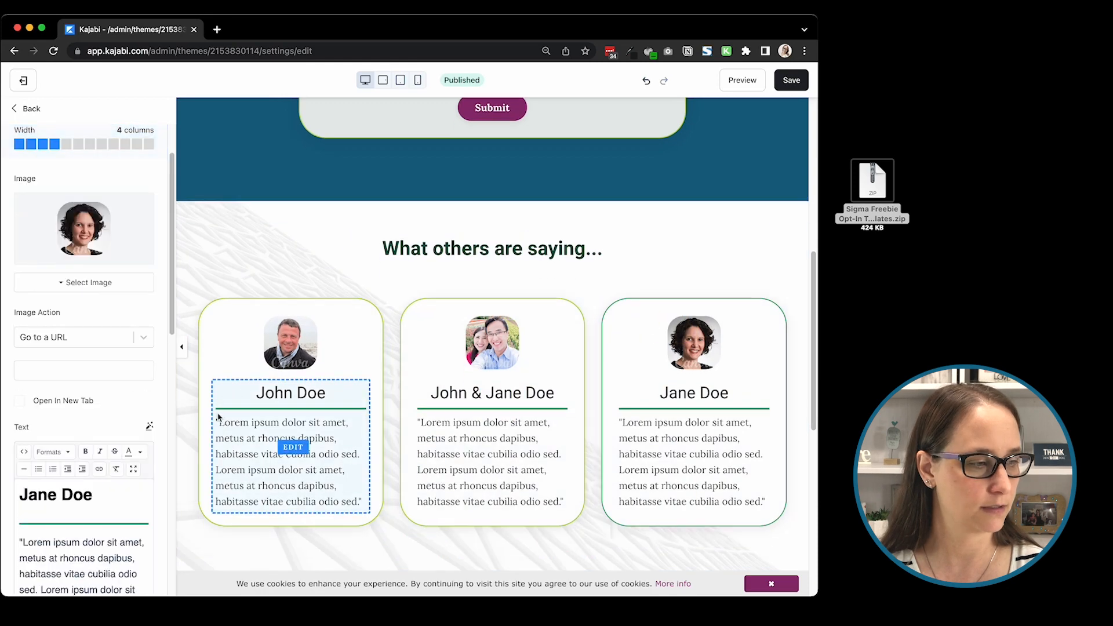
scroll(143, 408, "down", 10)
left_click(23, 443)
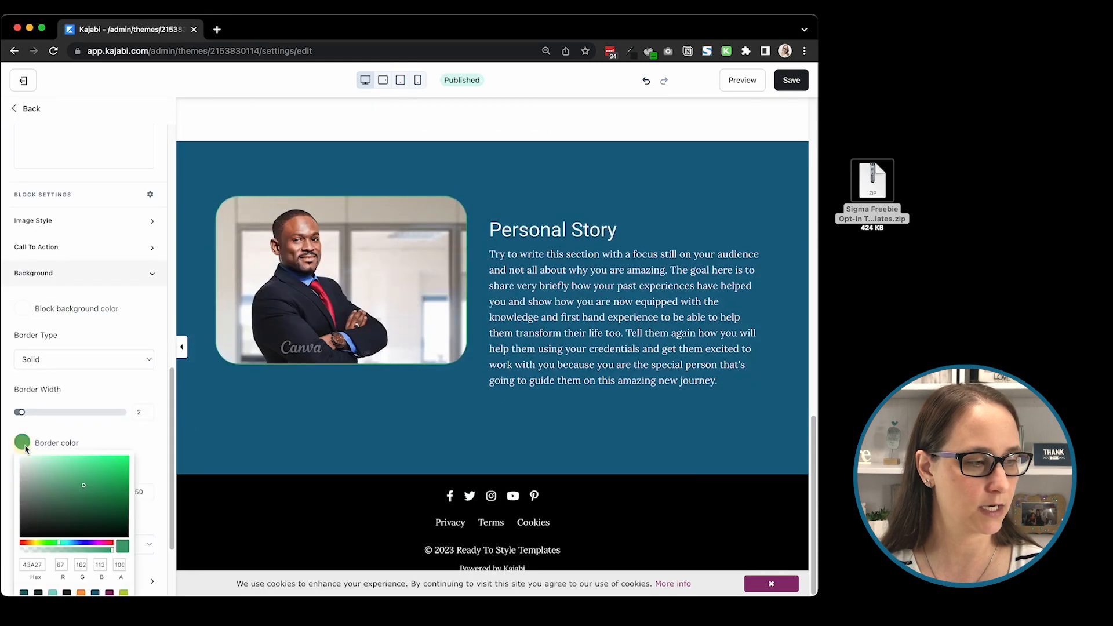
left_click(123, 371)
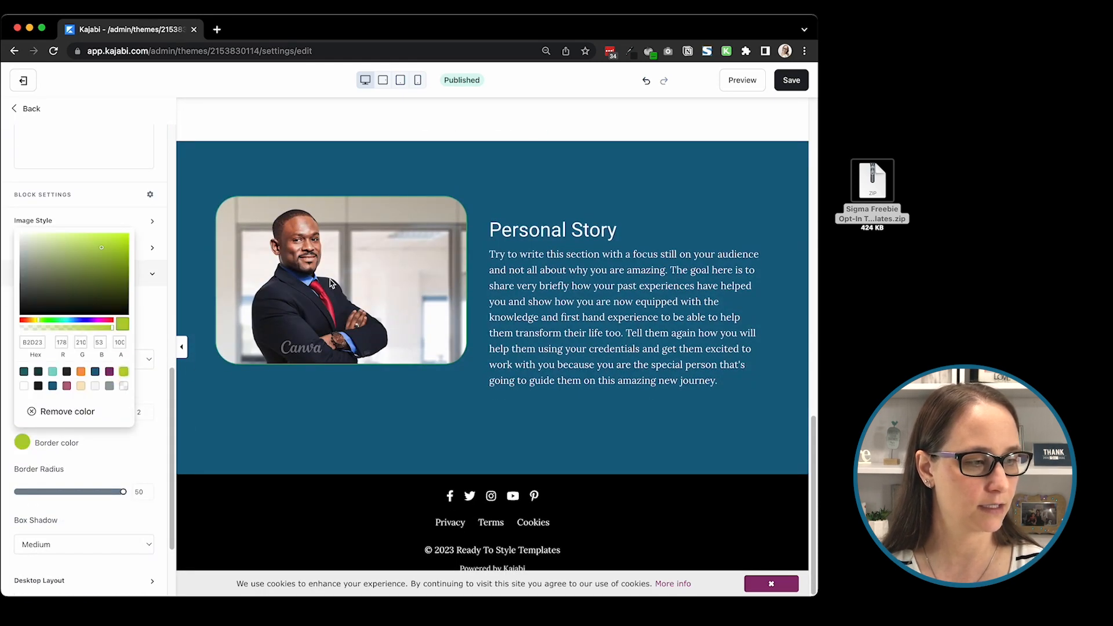
Step: Set the Personal Story image's border color to the lime green preset and save the page
left_click(333, 281)
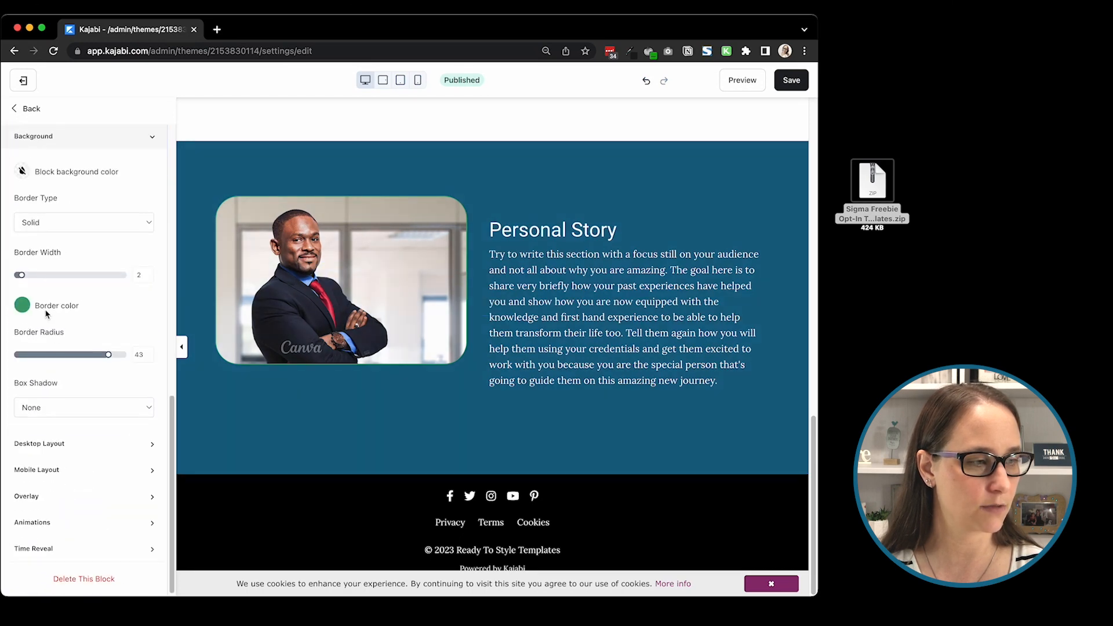
left_click(22, 305)
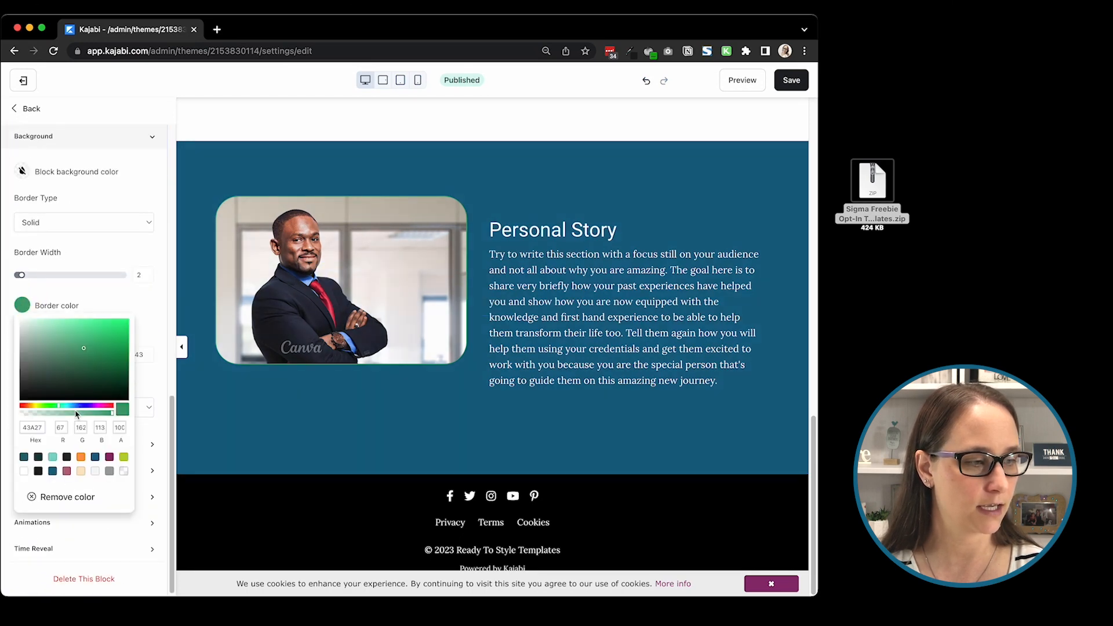
left_click(123, 457)
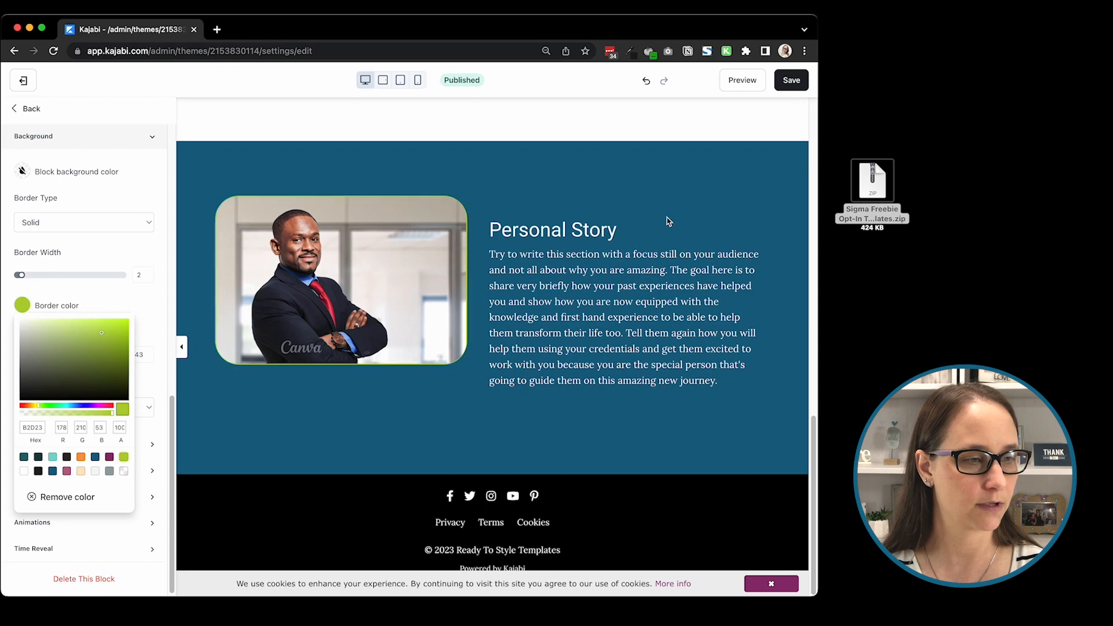
left_click(772, 125)
left_click(791, 80)
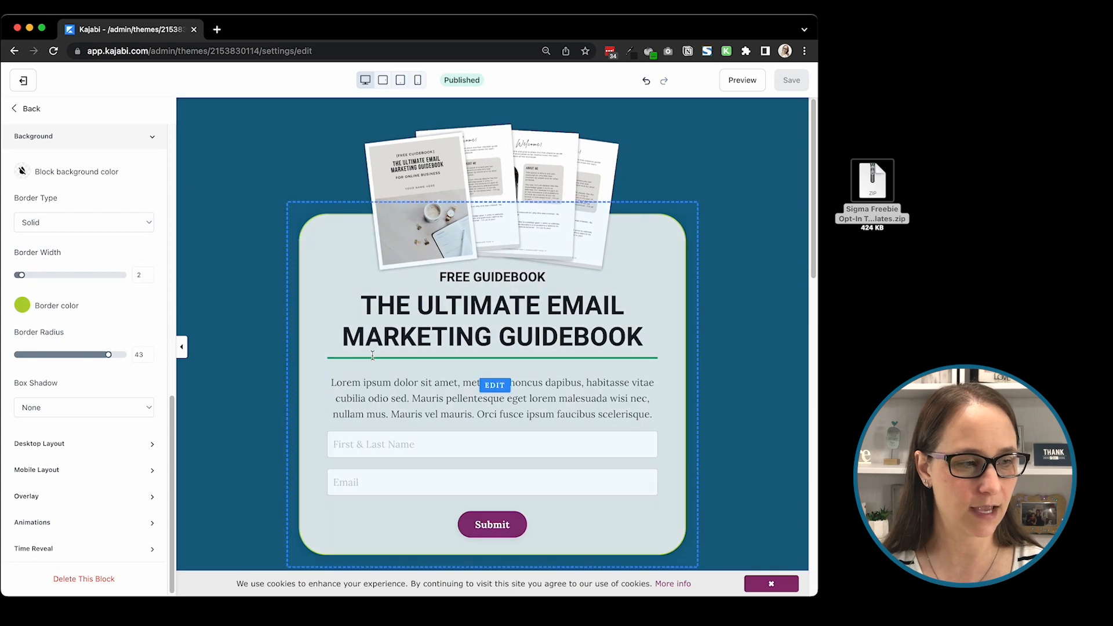
Step: Review the divider lines in the testimonials and the opt-in form, and locate the divider in the form block's text
scroll(580, 364, "down", 8)
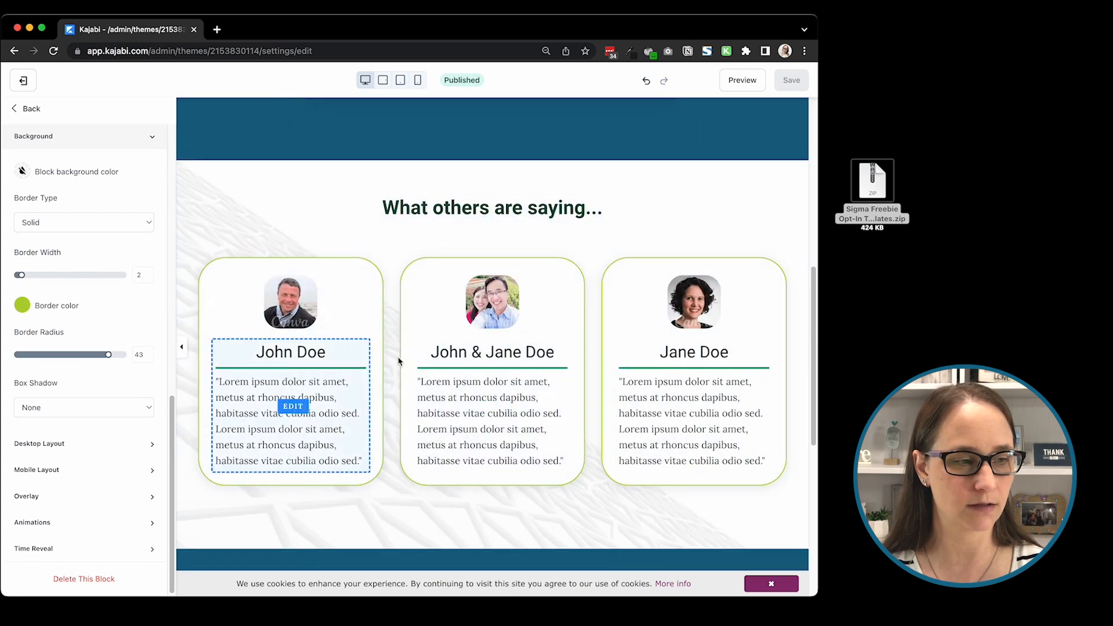
scroll(649, 350, "up", 6)
scroll(649, 350, "up", 1)
left_click(408, 233)
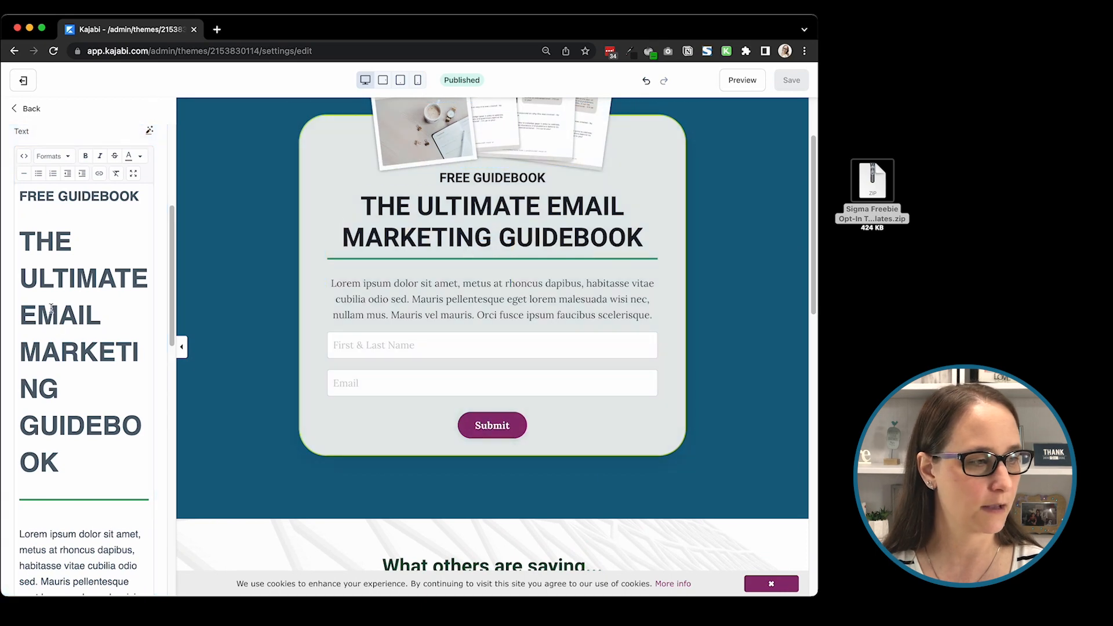
scroll(46, 376, "down", 2)
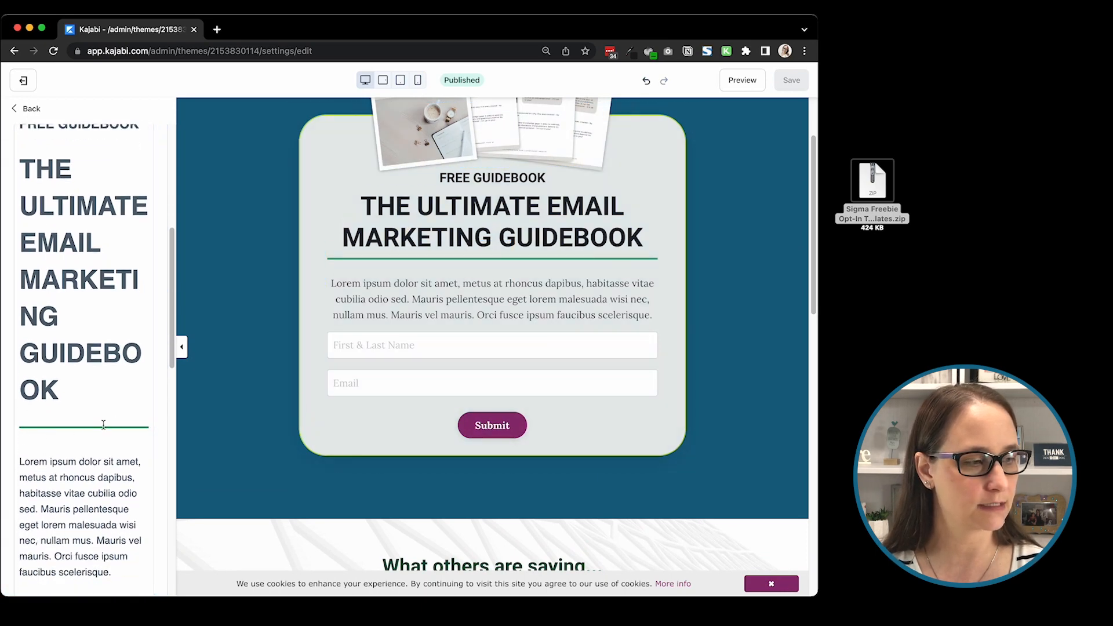
left_click(103, 426)
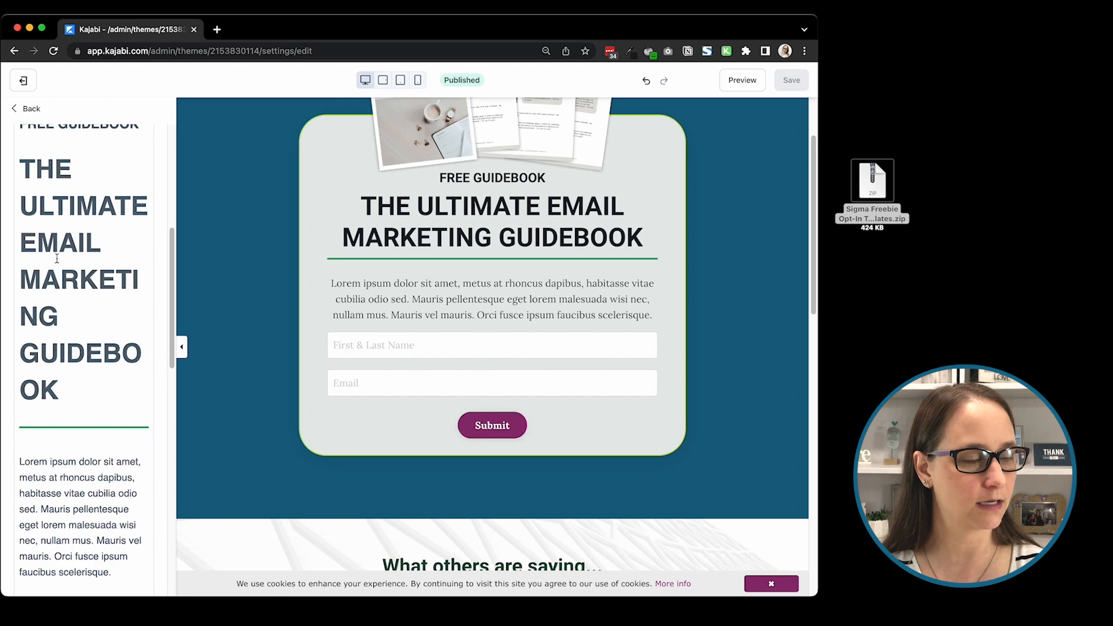
Step: Inspect the divider line's hex color code in the form text's source code, and close the code without changes
scroll(76, 249, "up", 4)
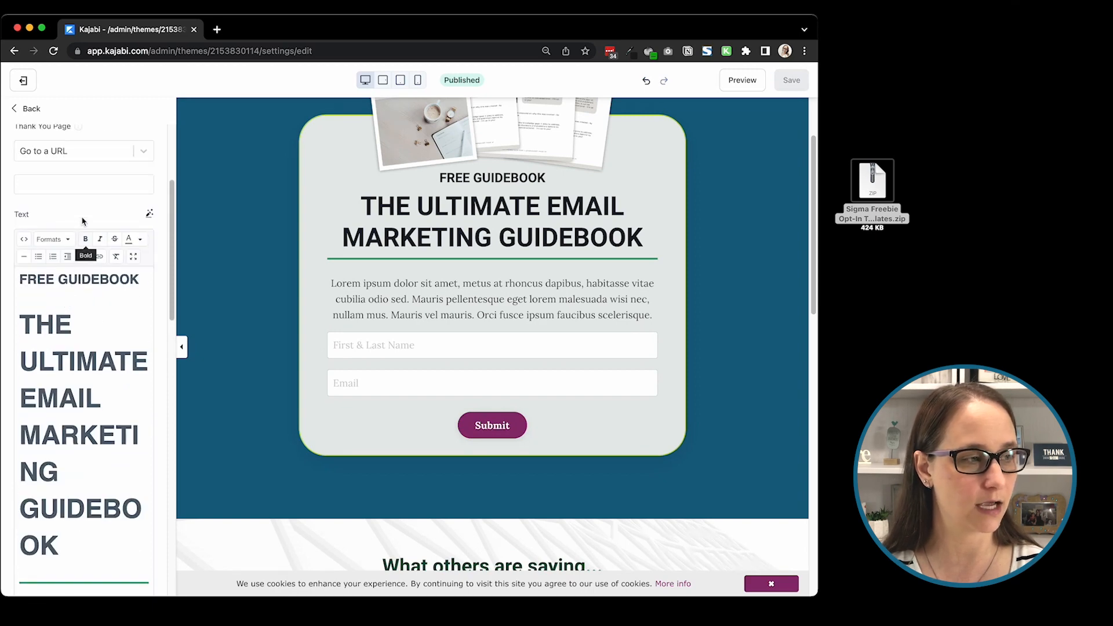
scroll(84, 214, "up", 3)
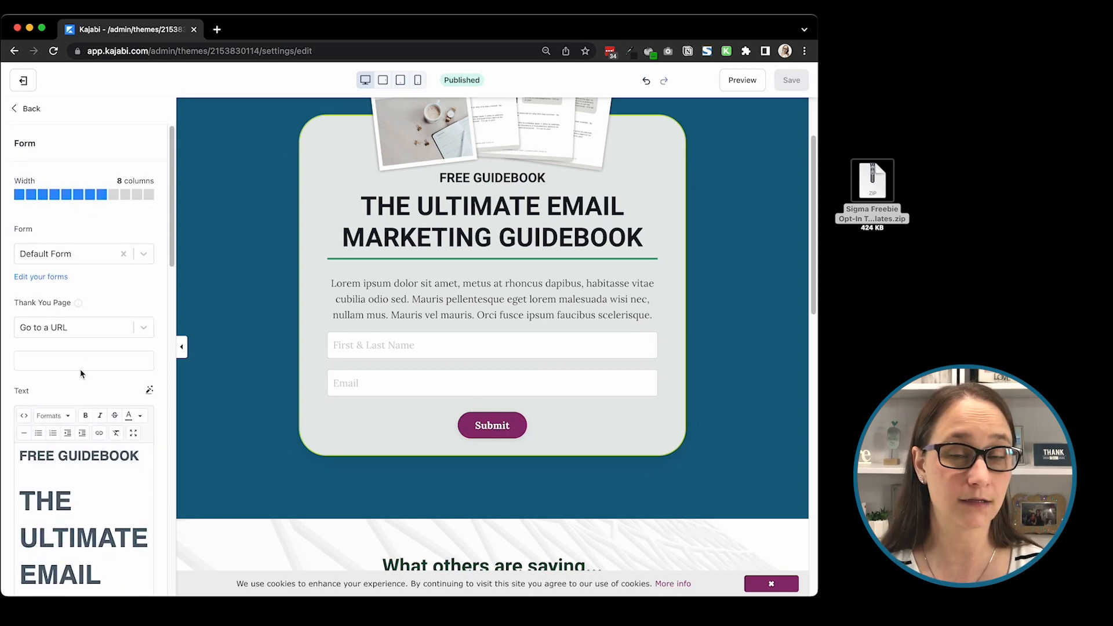
scroll(50, 419, "down", 2)
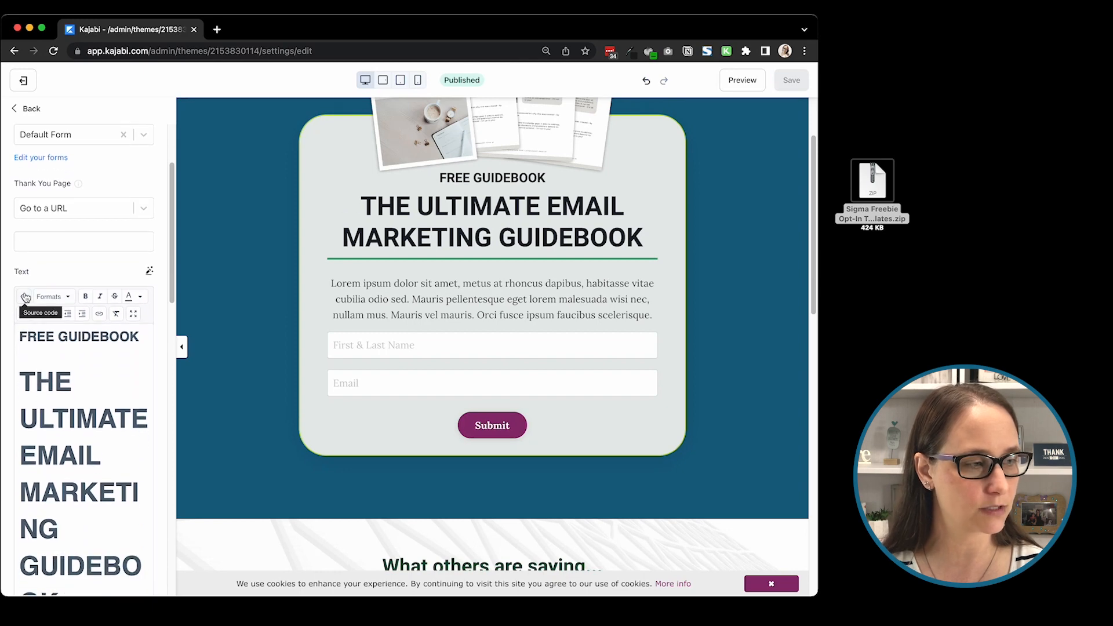
left_click(25, 296)
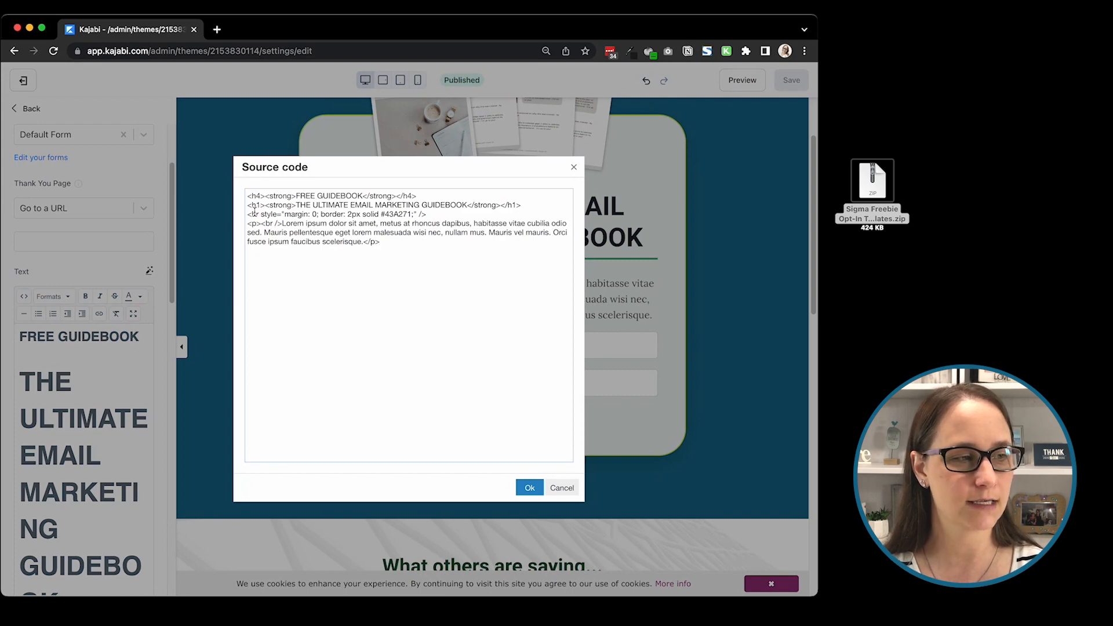
left_click_drag(249, 214, 388, 213)
left_click(435, 216)
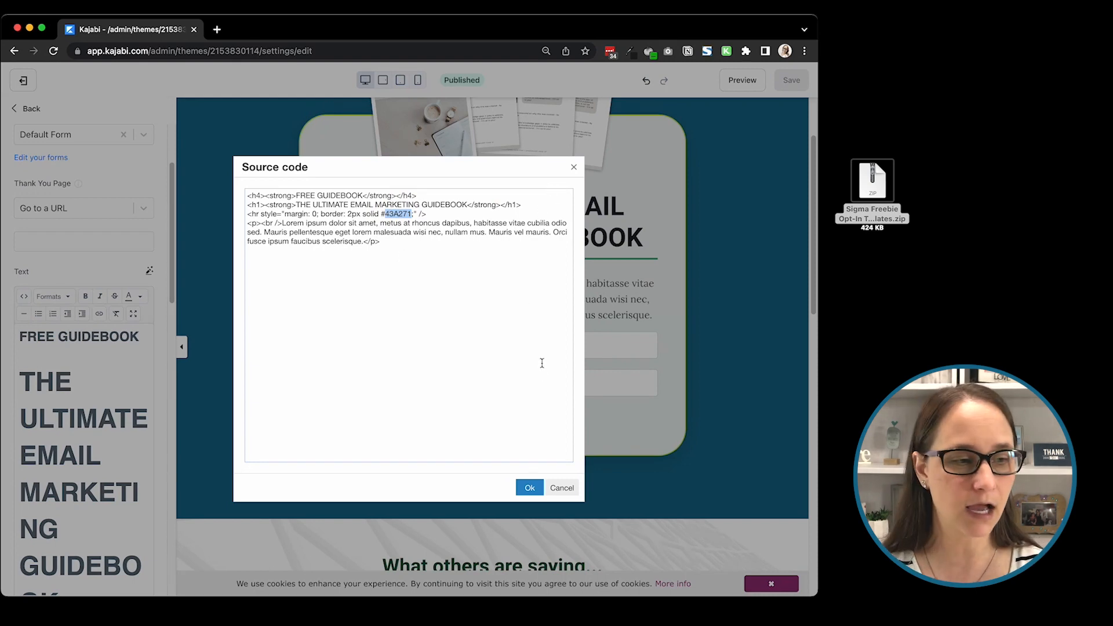
left_click(563, 488)
Step: Try the purple preset as the Personal Story section's background color
scroll(601, 250, "down", 9)
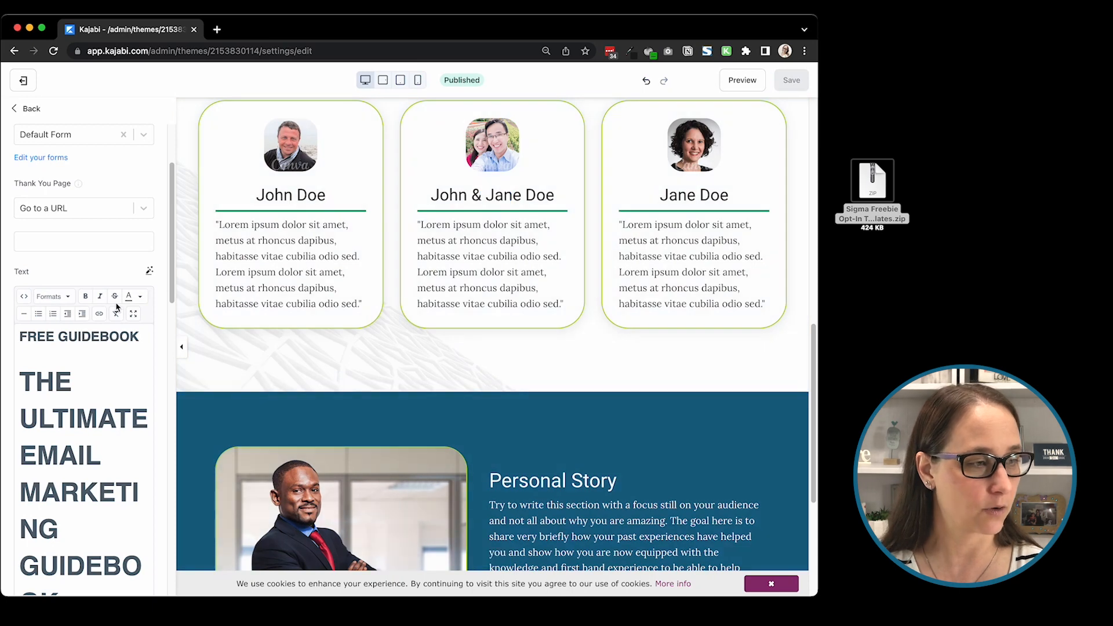
scroll(105, 287, "up", 3)
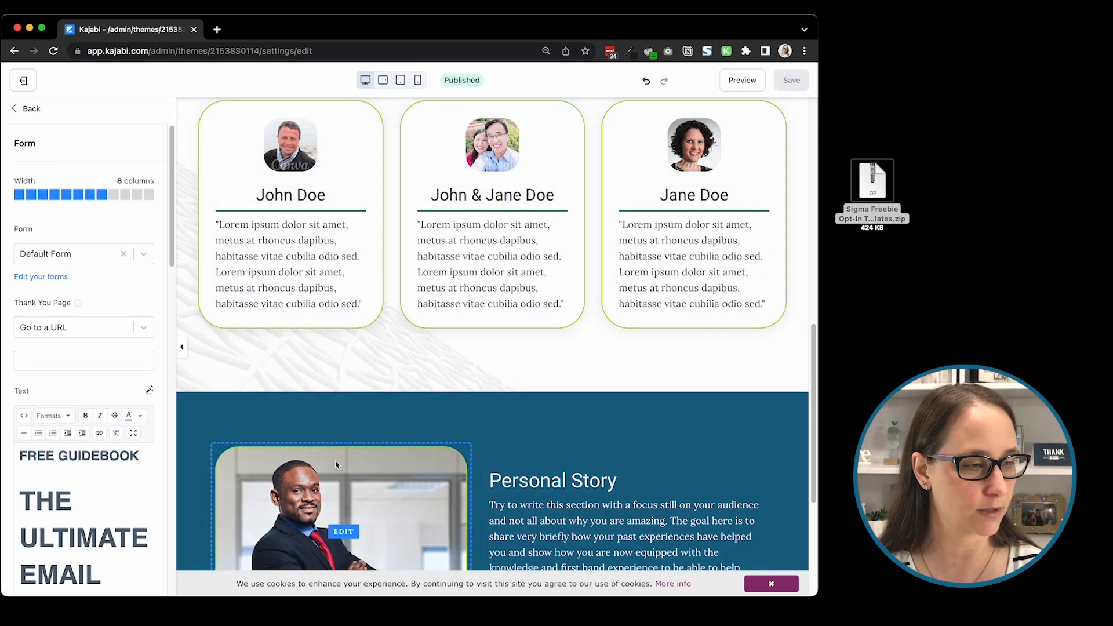
left_click(323, 401)
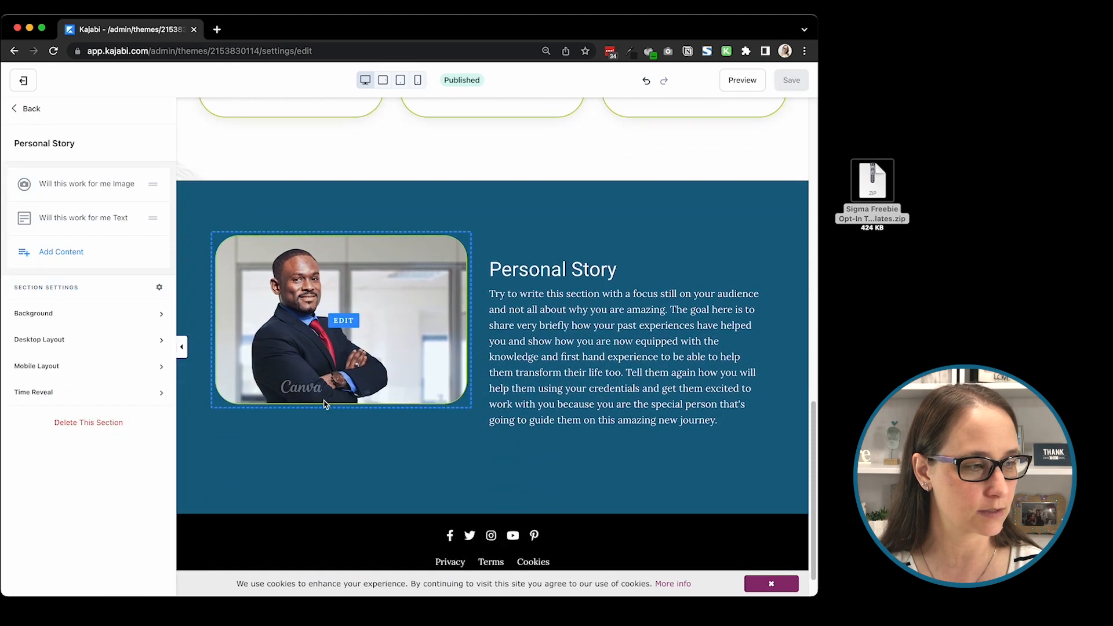
left_click(41, 313)
scroll(61, 446, "down", 5)
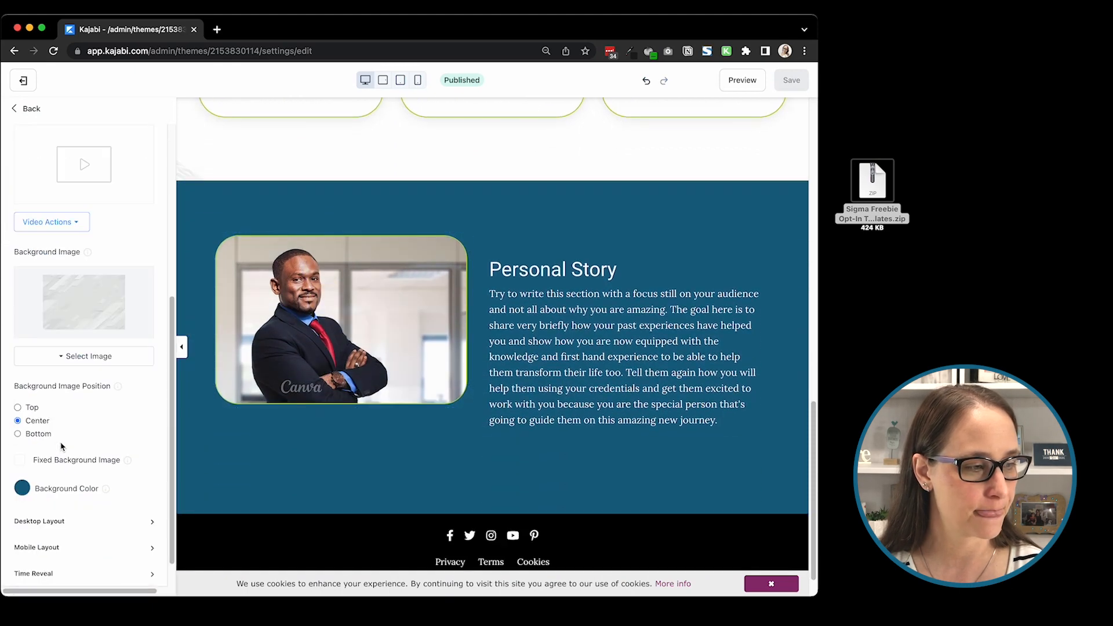
left_click(25, 491)
left_click(109, 418)
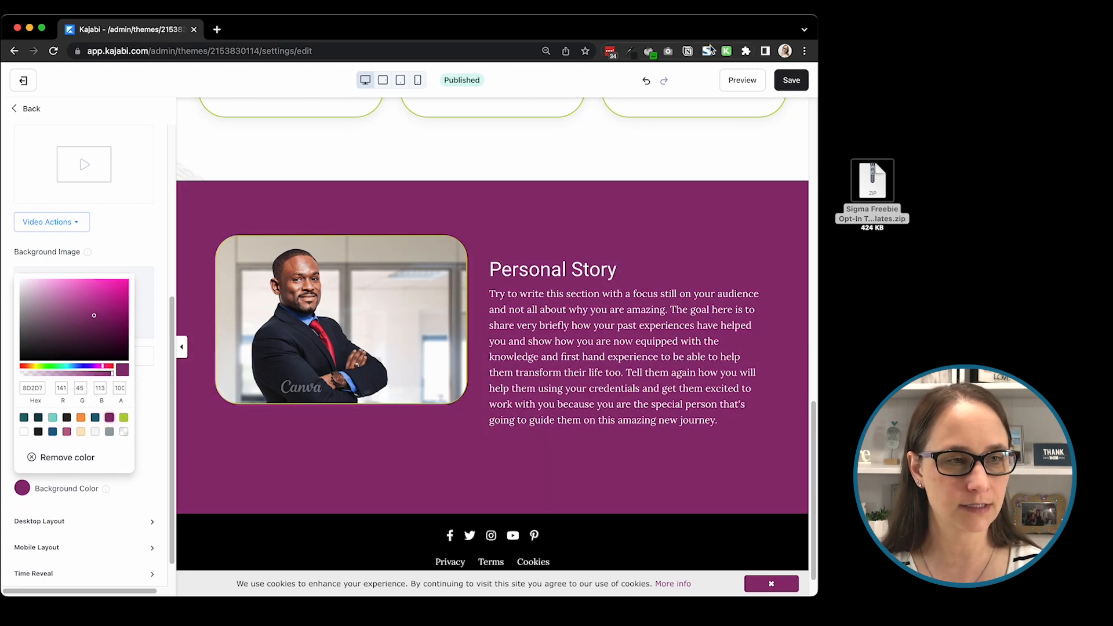
Step: Sample the purple section background with the Eye Dropper extension, and undo the section's background color change
left_click(629, 51)
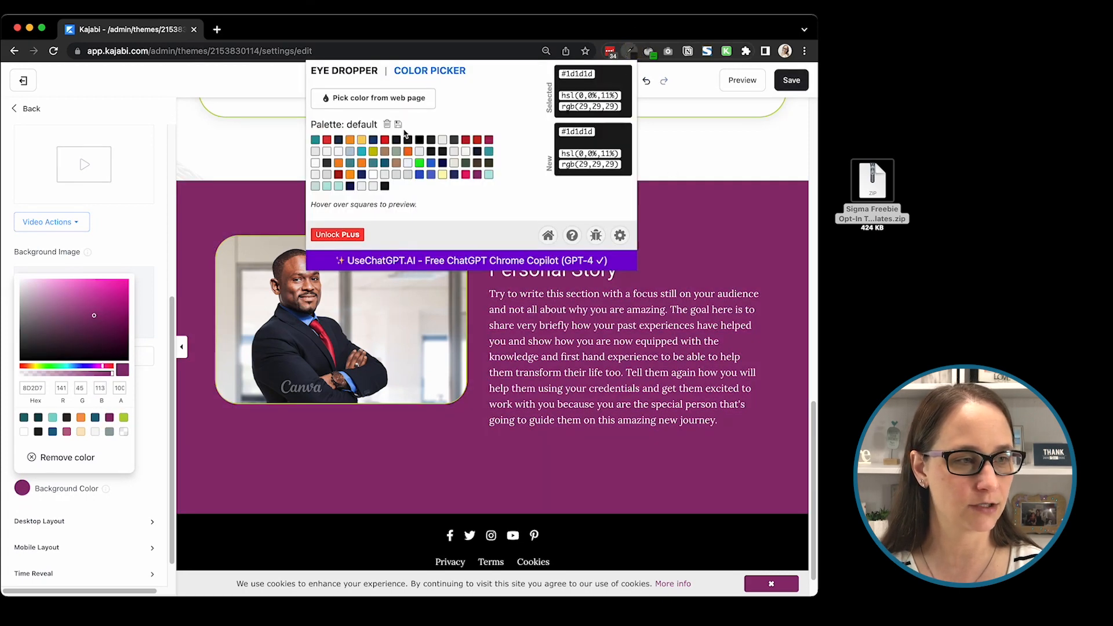
left_click(373, 98)
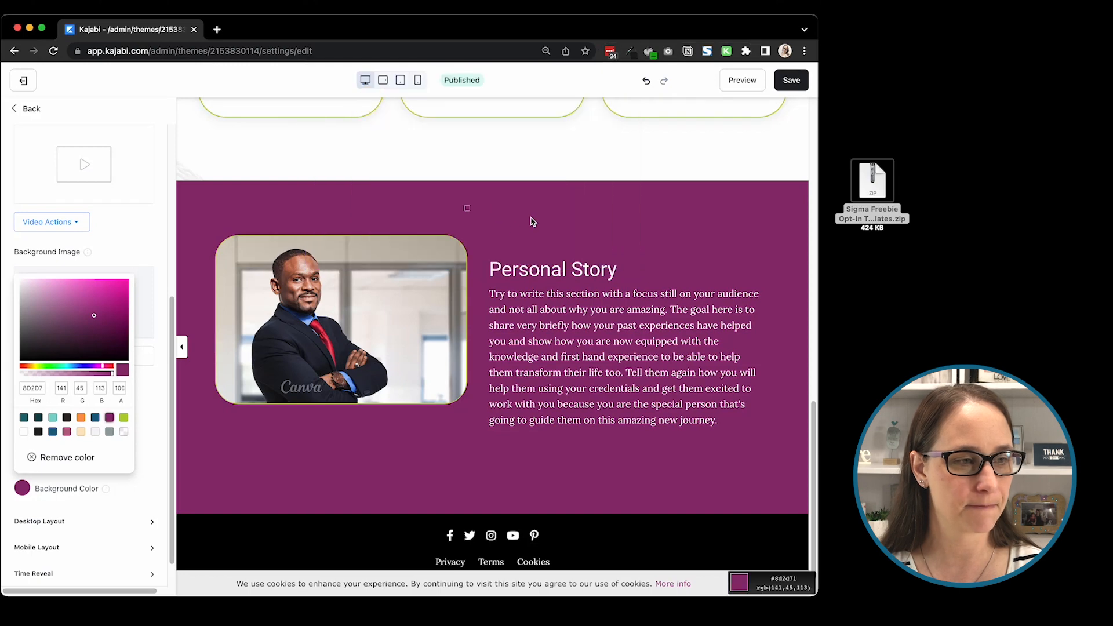
left_click(530, 218)
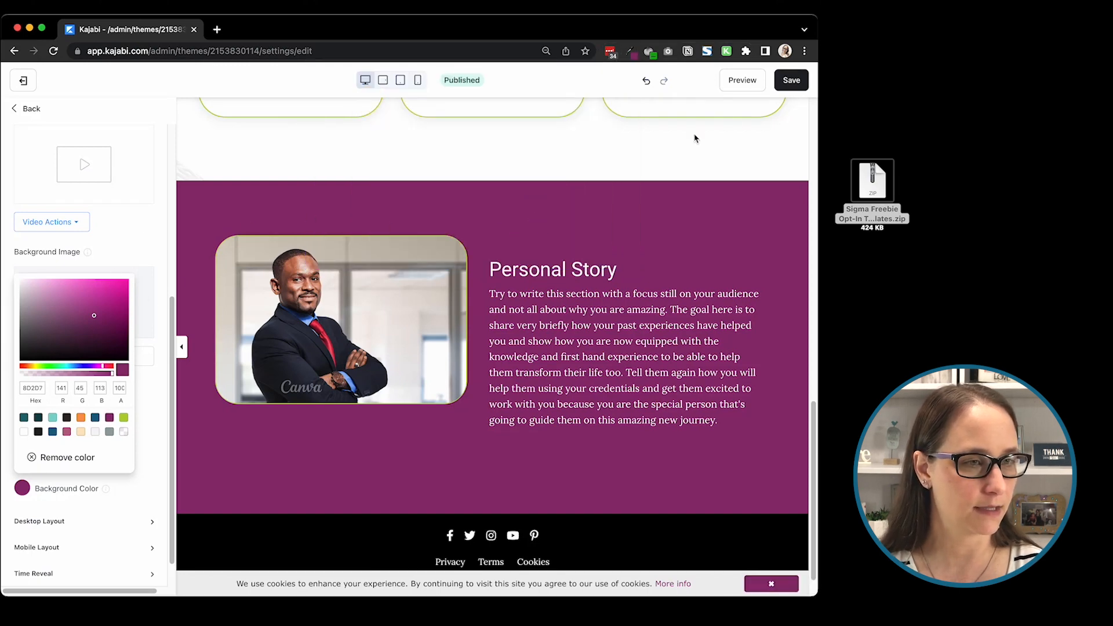
left_click(645, 81)
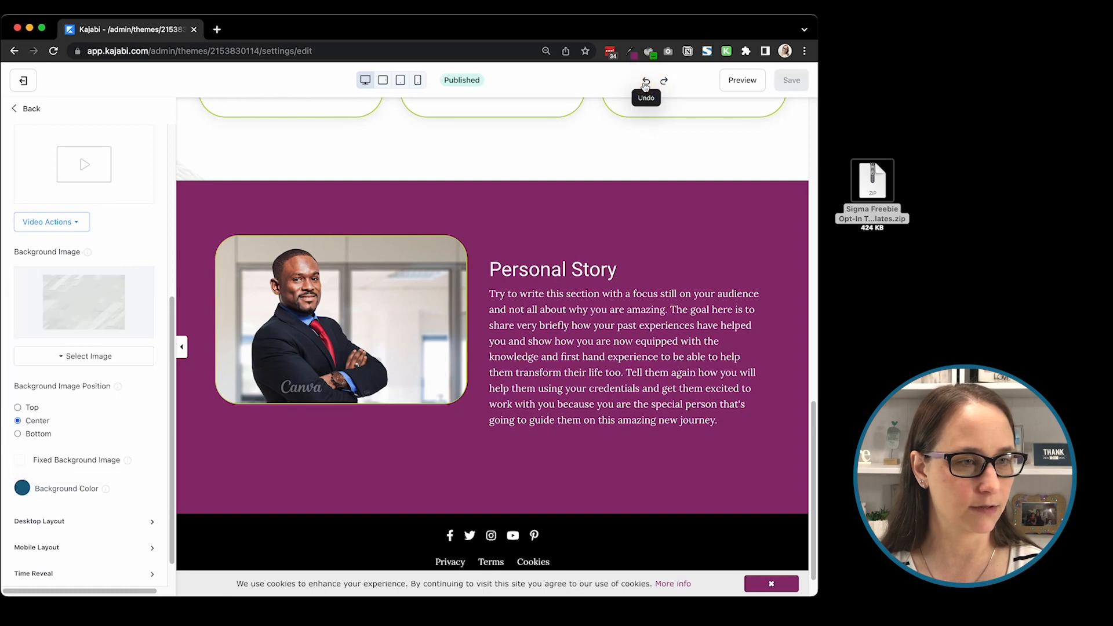
Step: Set the divider color in the opt-in form text's source code to #8d2d71
scroll(493, 232, "up", 10)
left_click(440, 183)
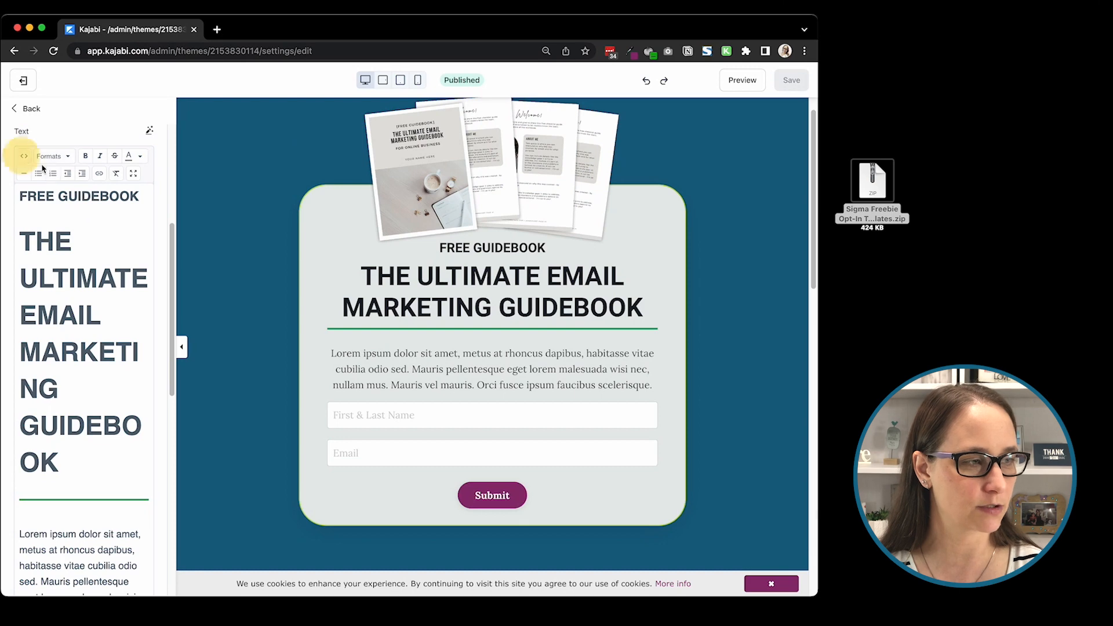
left_click(24, 156)
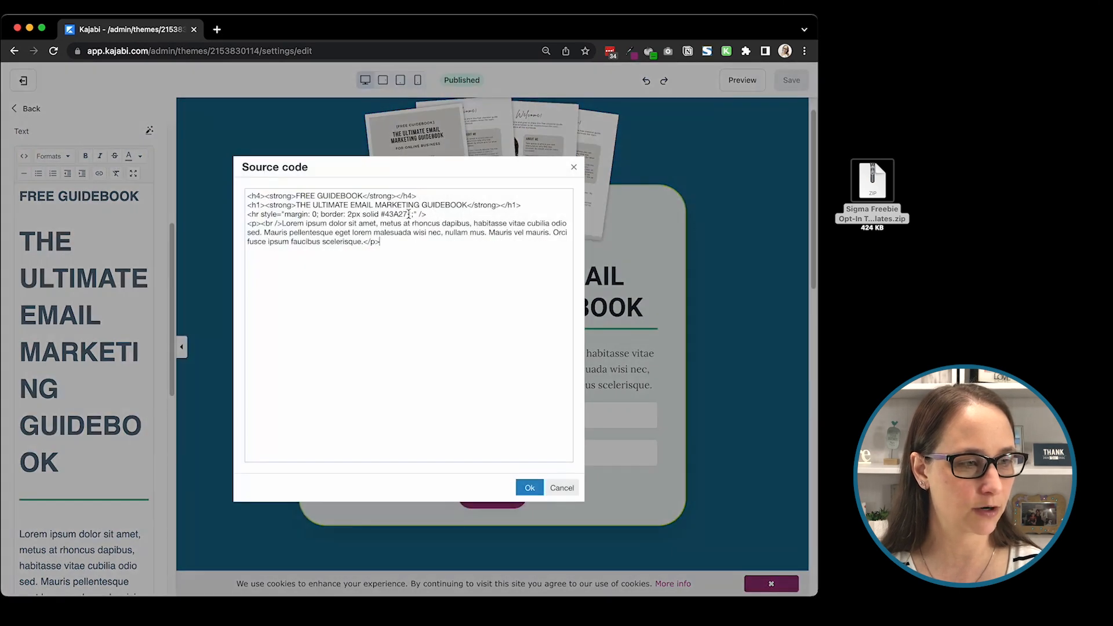
left_click_drag(410, 214, 388, 214)
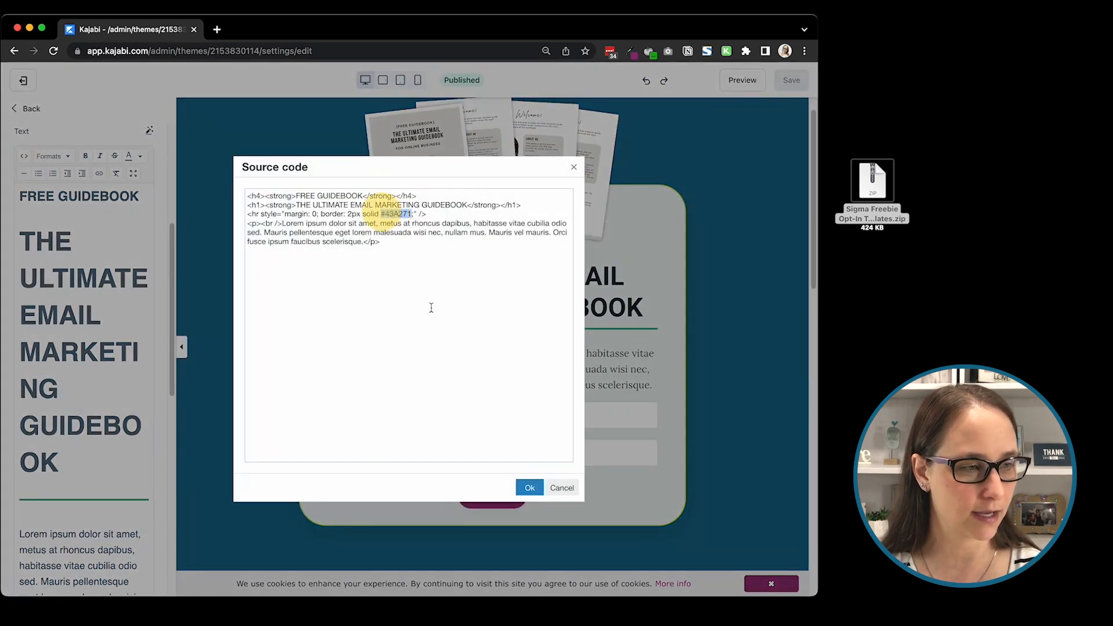
type("8d2d71")
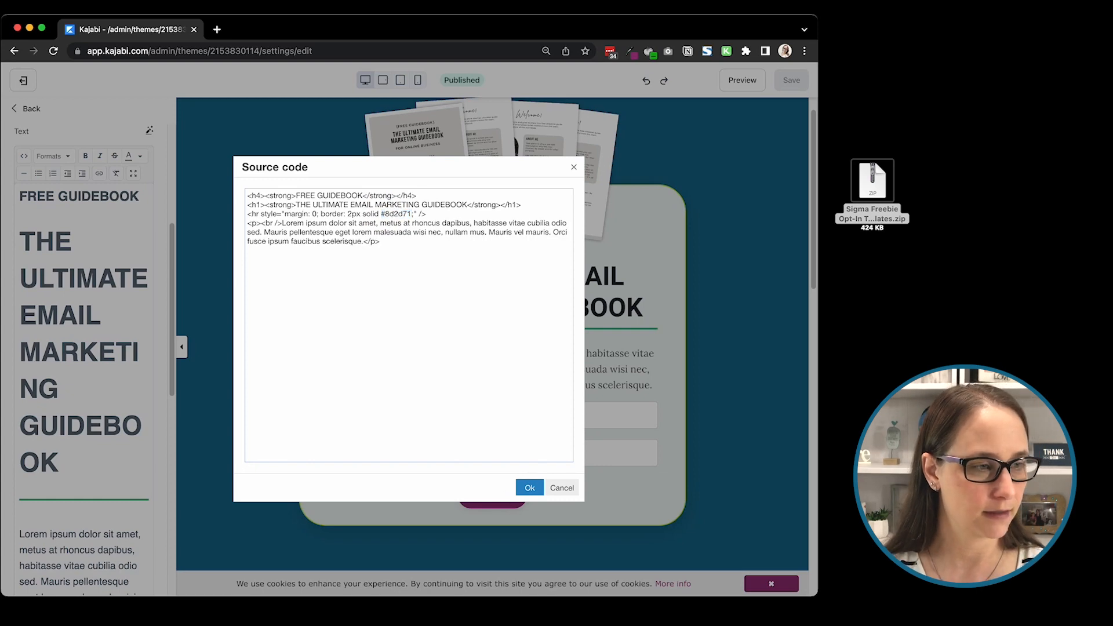
left_click(529, 487)
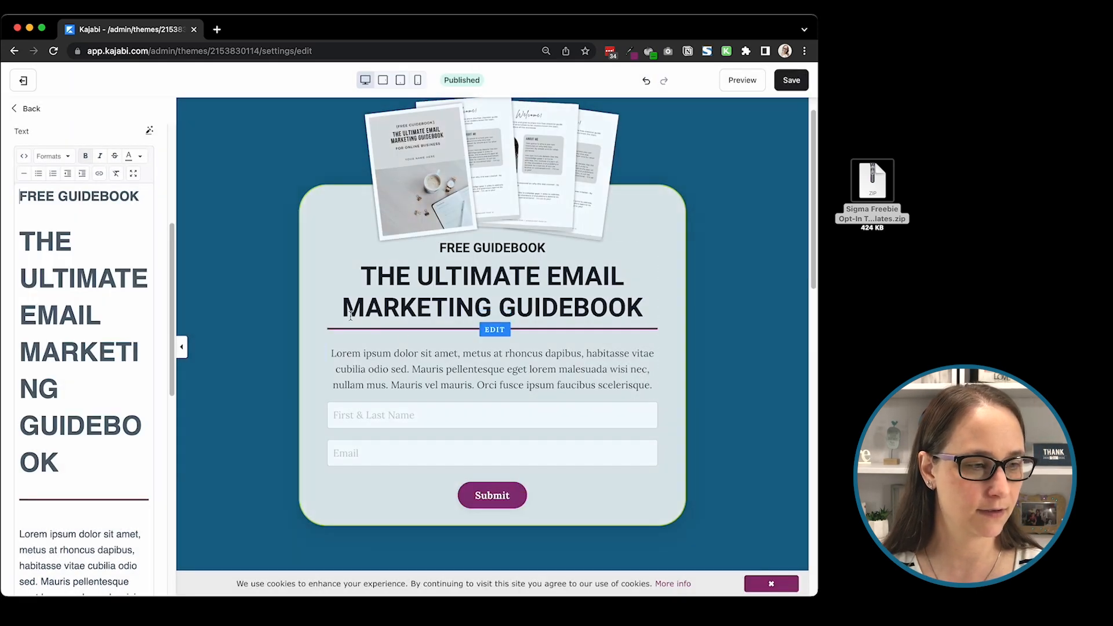
Step: Apply the lime green preset as the Opt-in Form v1 section's background color
scroll(689, 243, "down", 2)
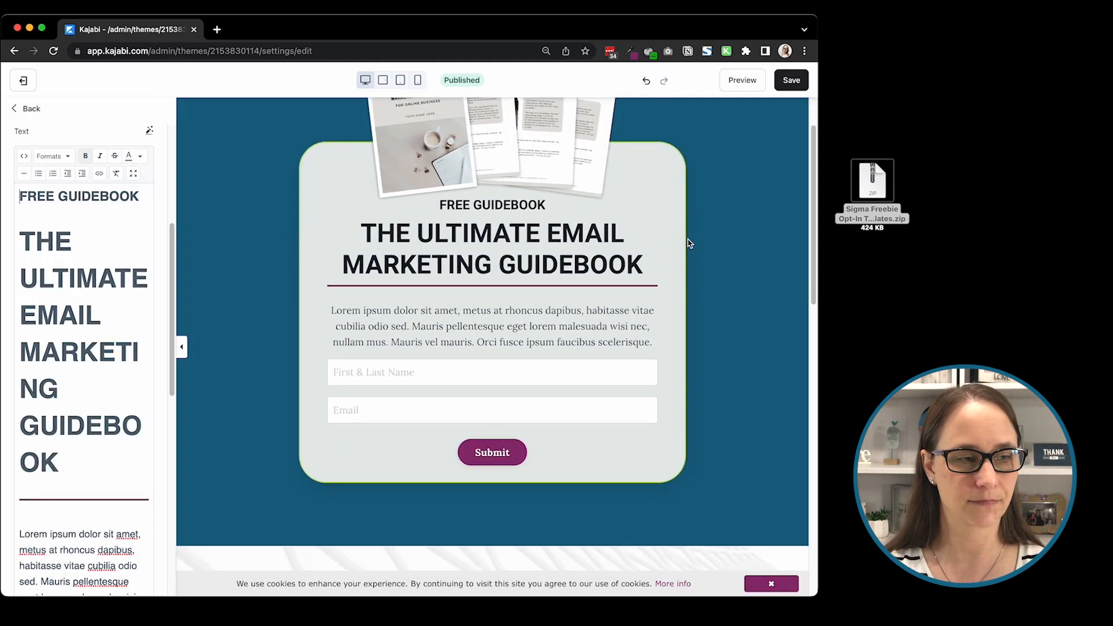
scroll(689, 243, "down", 3)
scroll(690, 220, "up", 1)
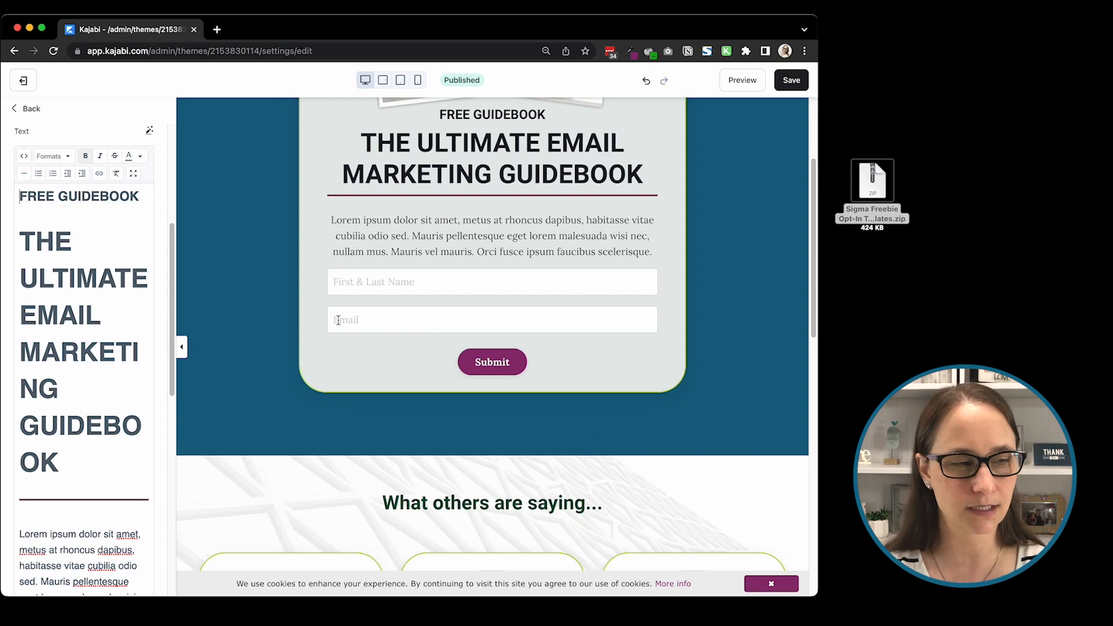
left_click(228, 368)
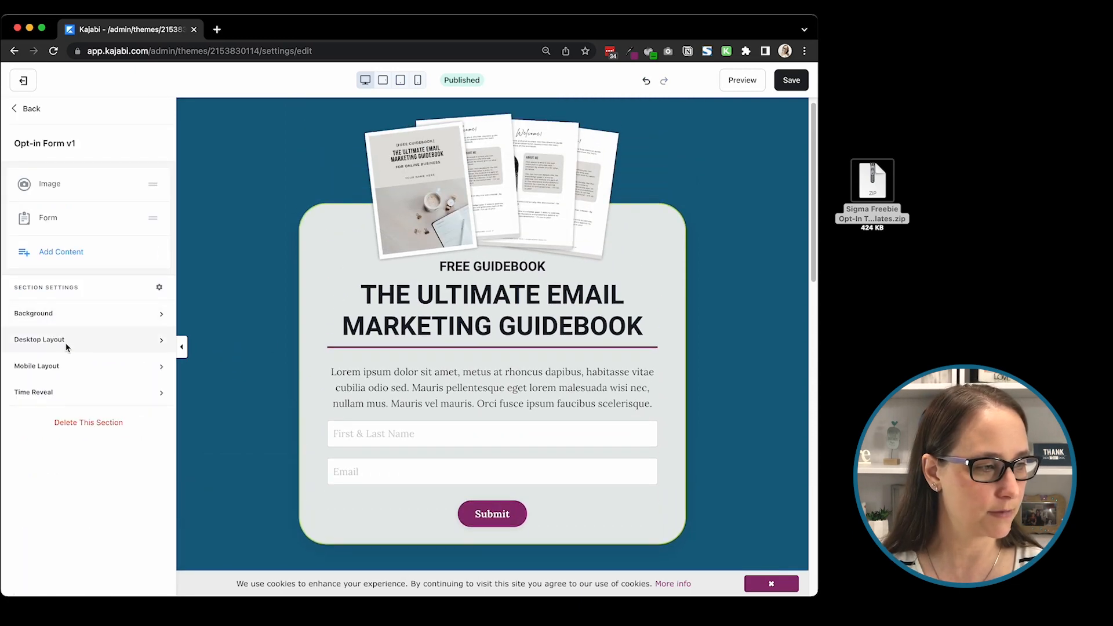
left_click(68, 314)
scroll(82, 458, "down", 6)
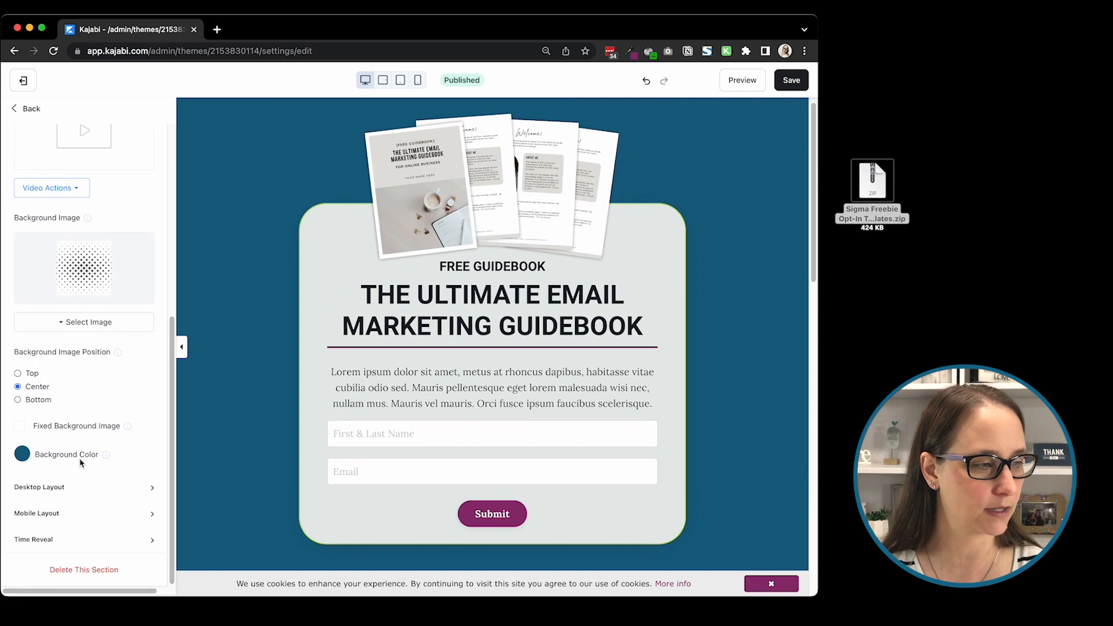
left_click(25, 454)
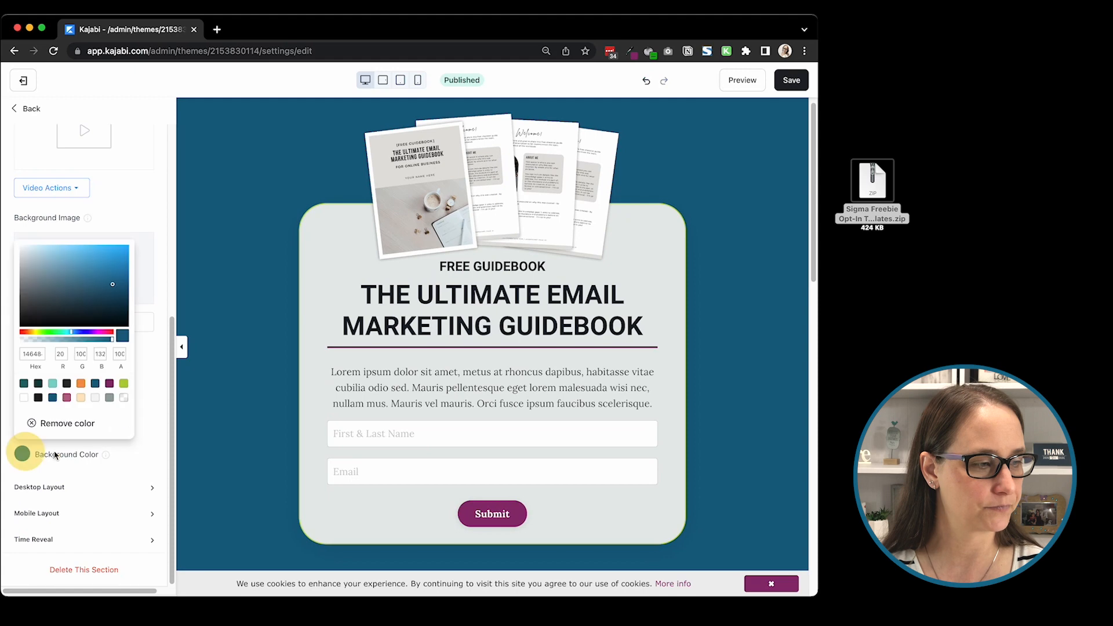
left_click(124, 384)
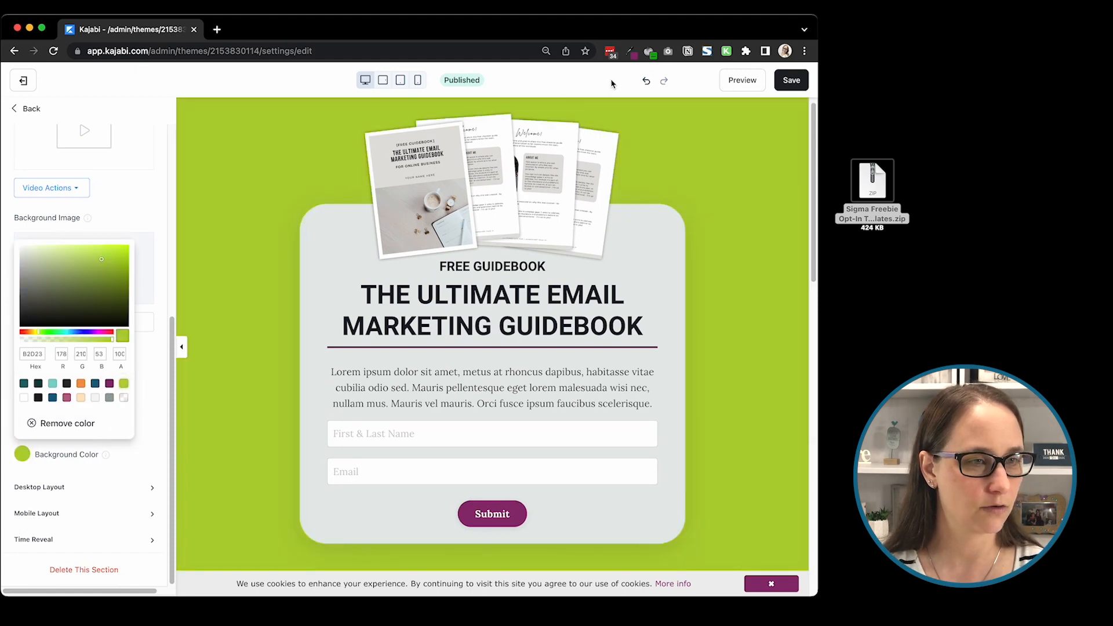
Step: Sample the lime green section background with the Eye Dropper extension, and undo the section's background color change
left_click(629, 51)
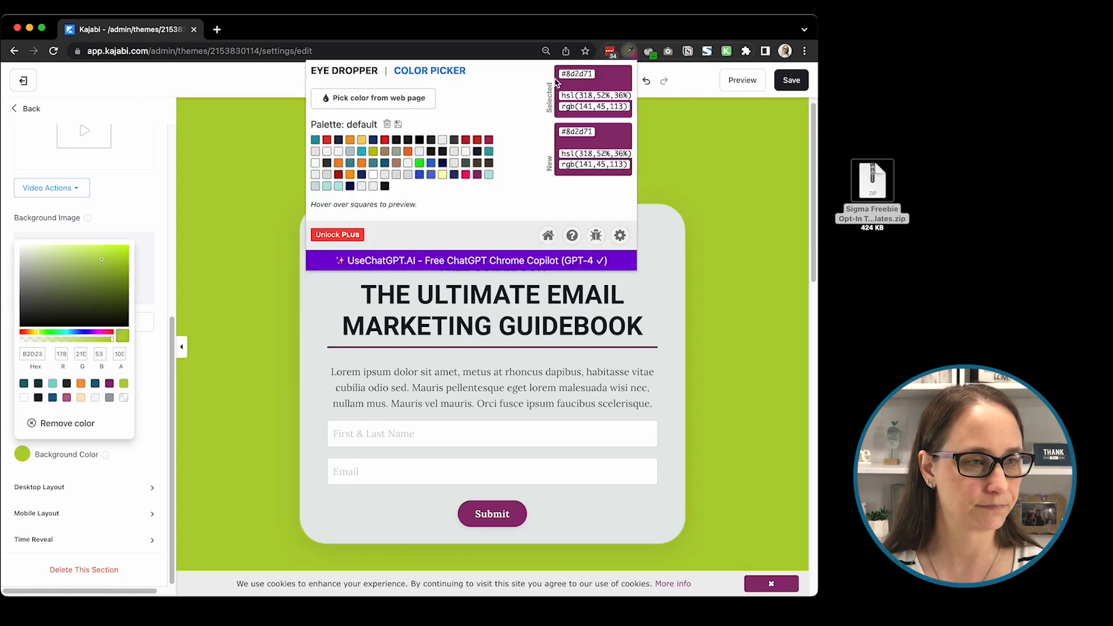
left_click(382, 100)
left_click(682, 145)
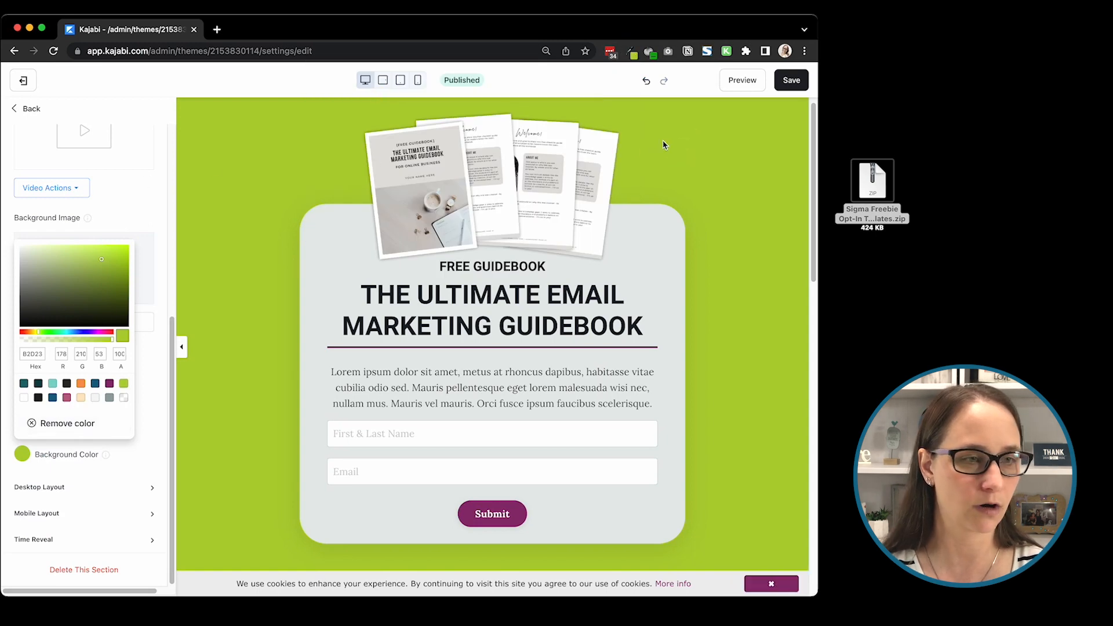
left_click(646, 81)
left_click(645, 80)
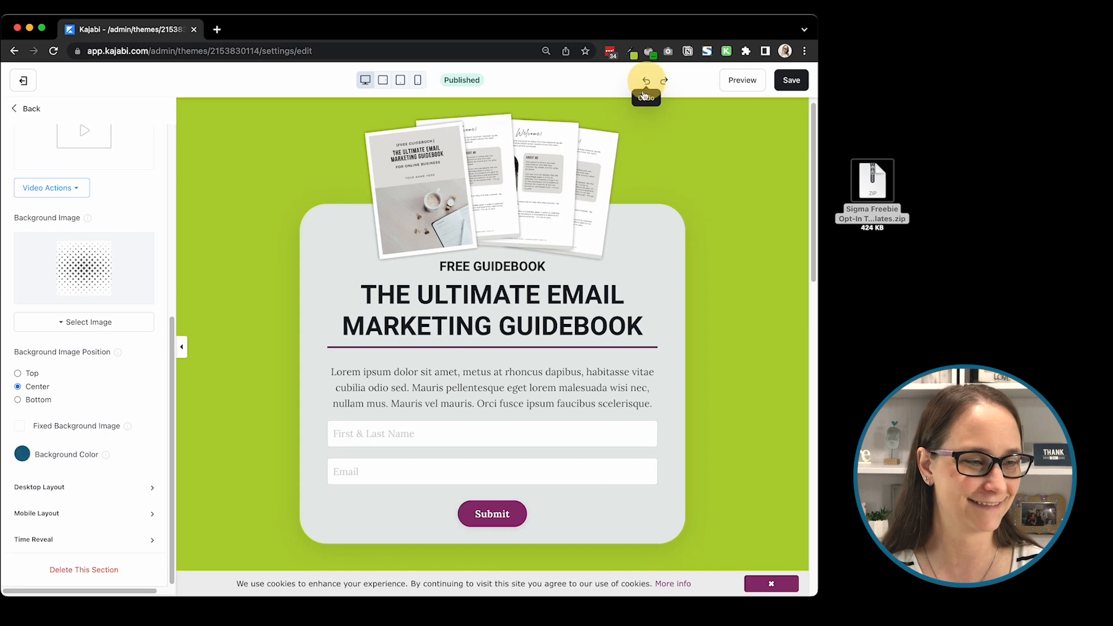
Step: Try #b2d235 as the divider color in the opt-in form text's source code, and undo the change
left_click(352, 352)
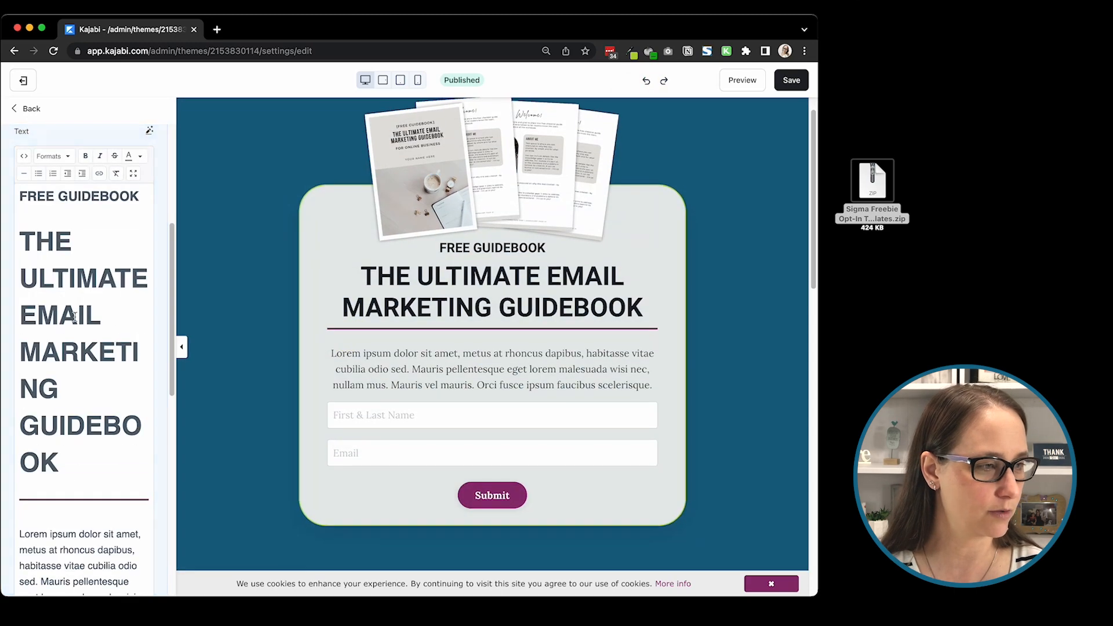
left_click(24, 156)
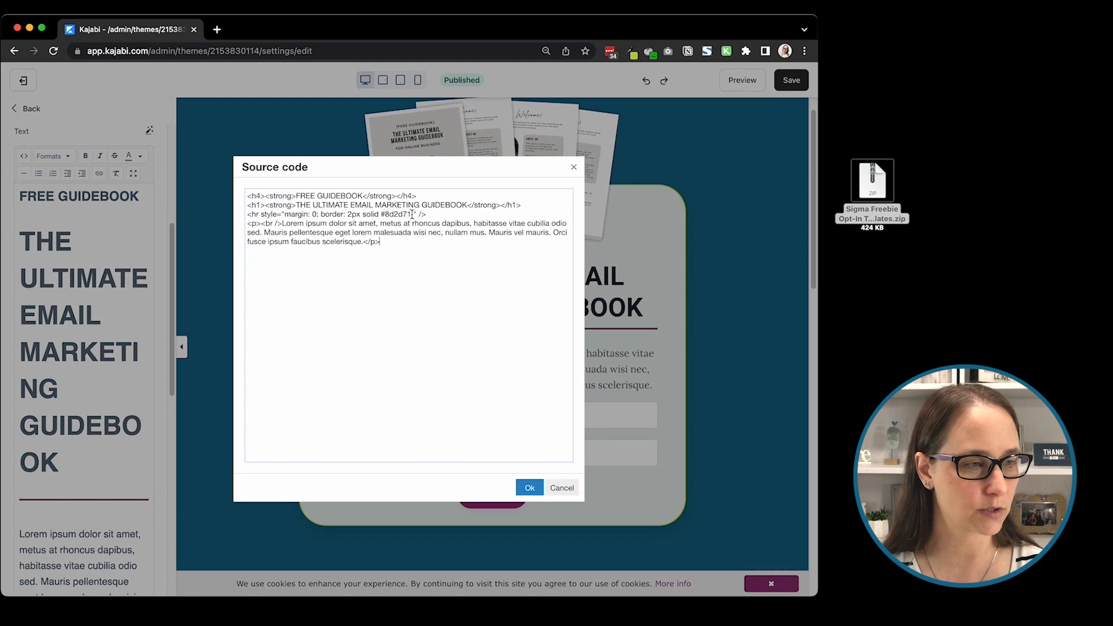
left_click_drag(412, 215, 383, 217)
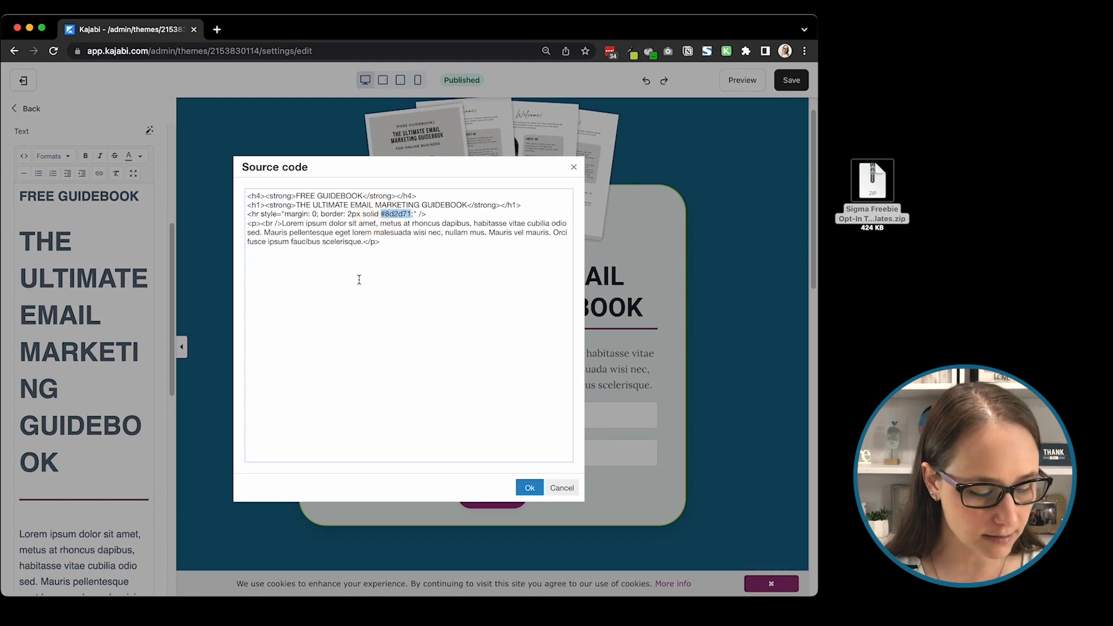
type("b2d235")
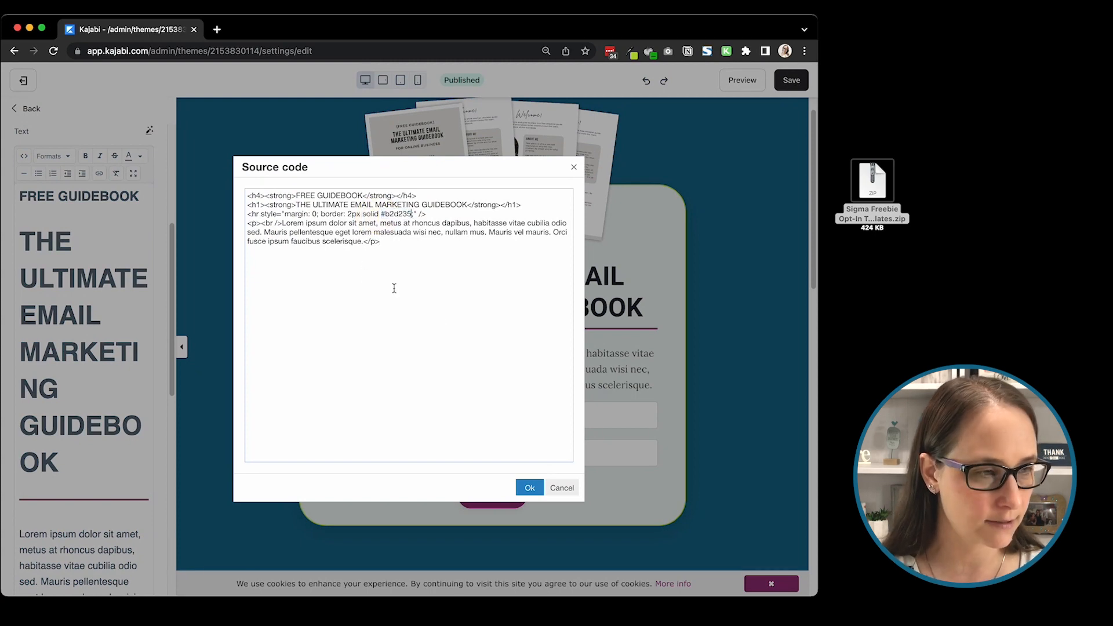
left_click(530, 489)
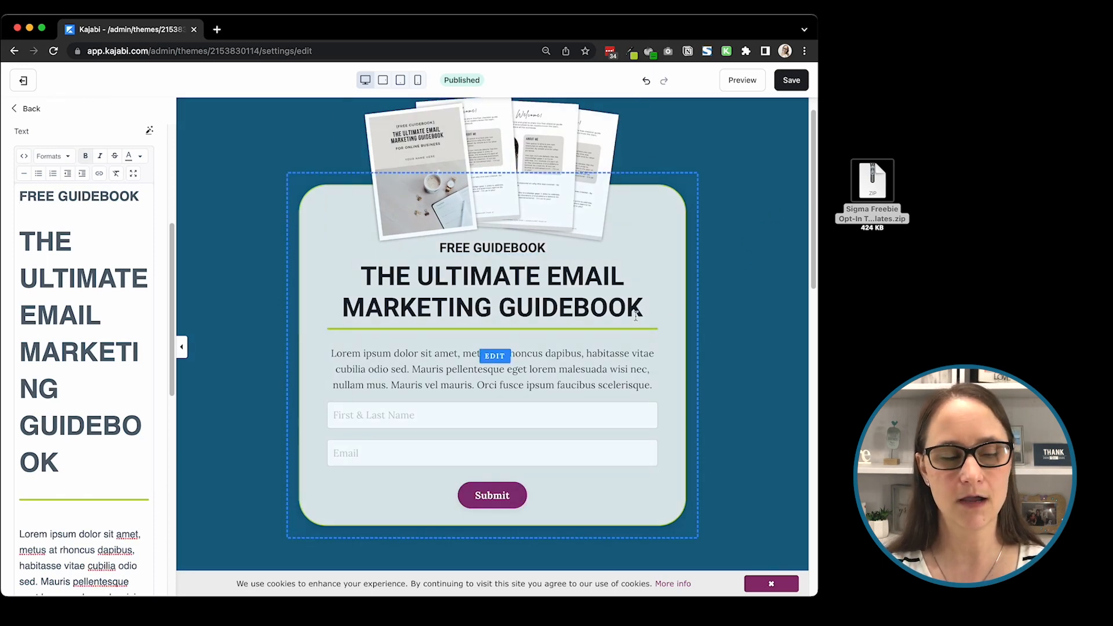
scroll(680, 298, "down", 1)
scroll(680, 297, "down", 5)
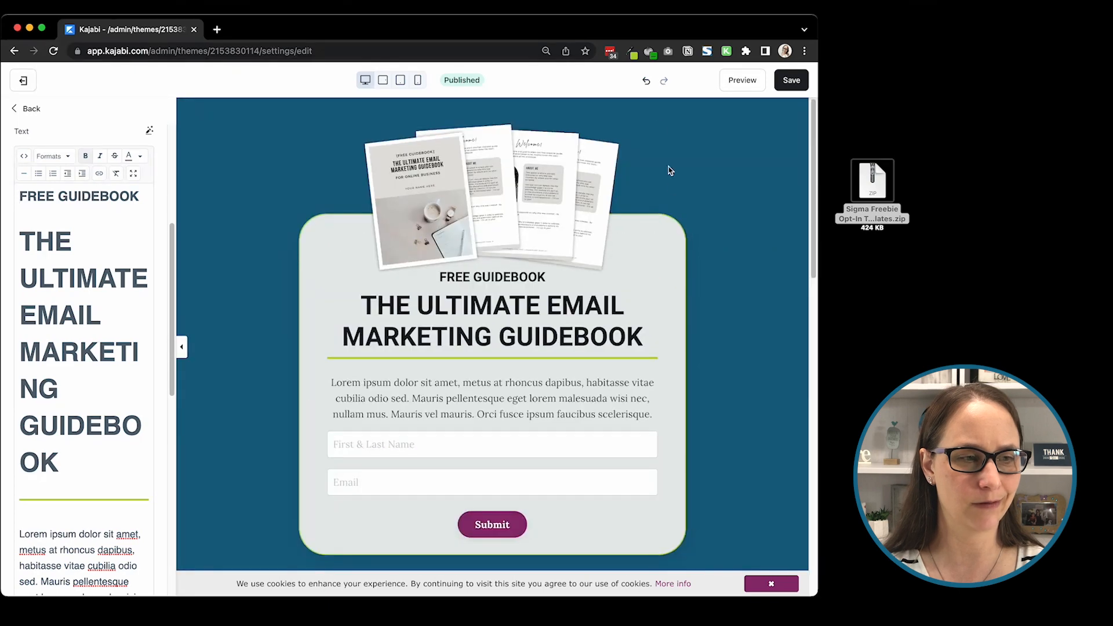
left_click(645, 80)
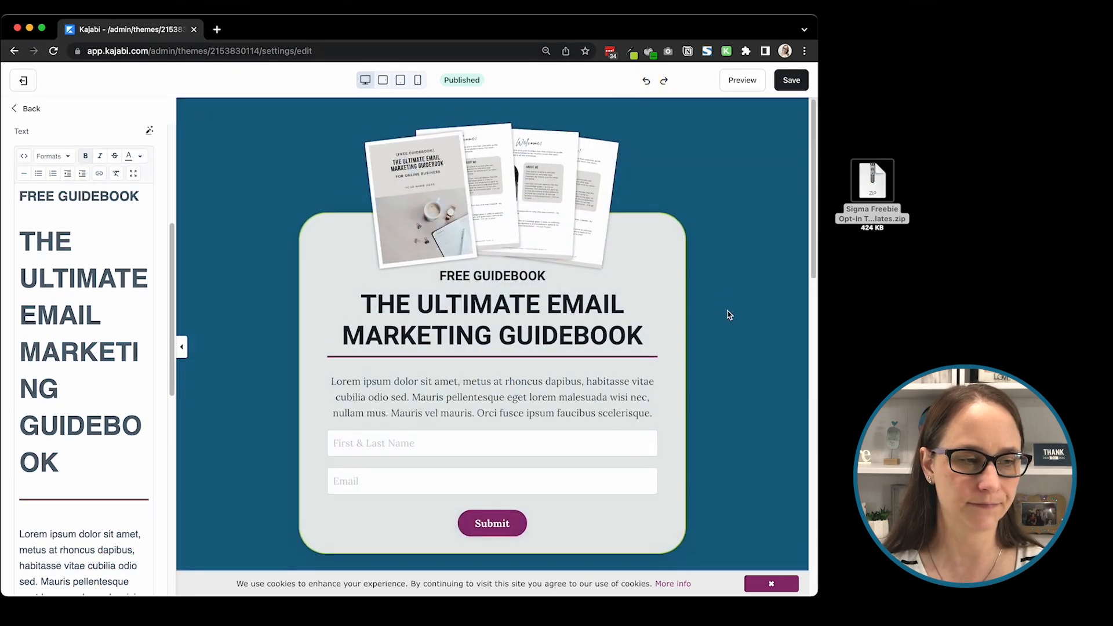
Step: Recolor the "What others are saying..." heading text with the dark blue preset
scroll(728, 315, "down", 1)
scroll(729, 314, "down", 5)
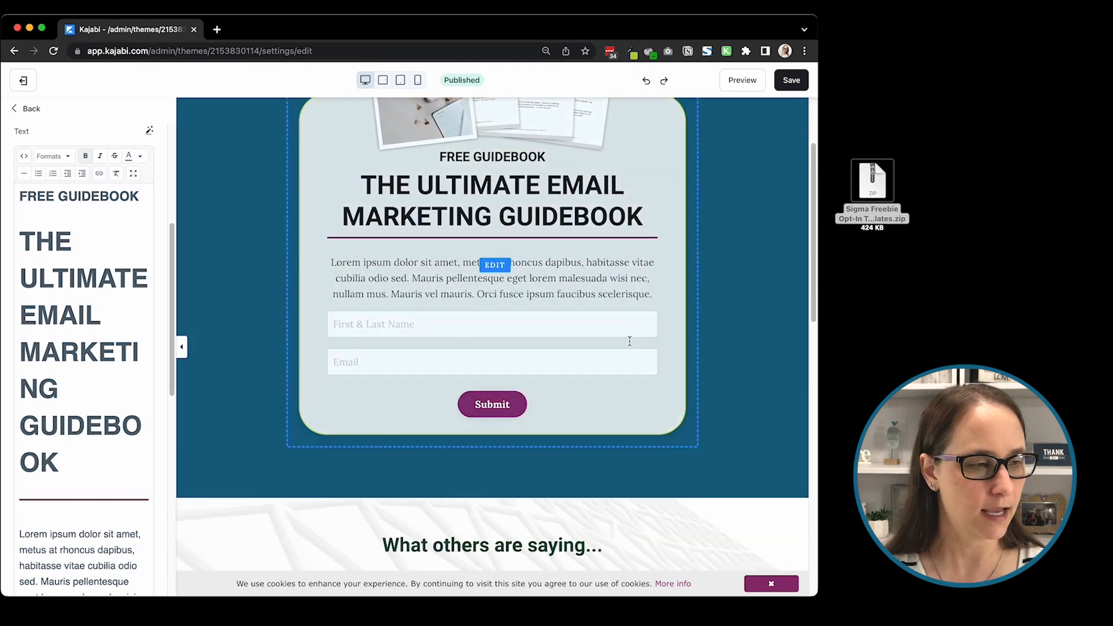
scroll(301, 430, "down", 8)
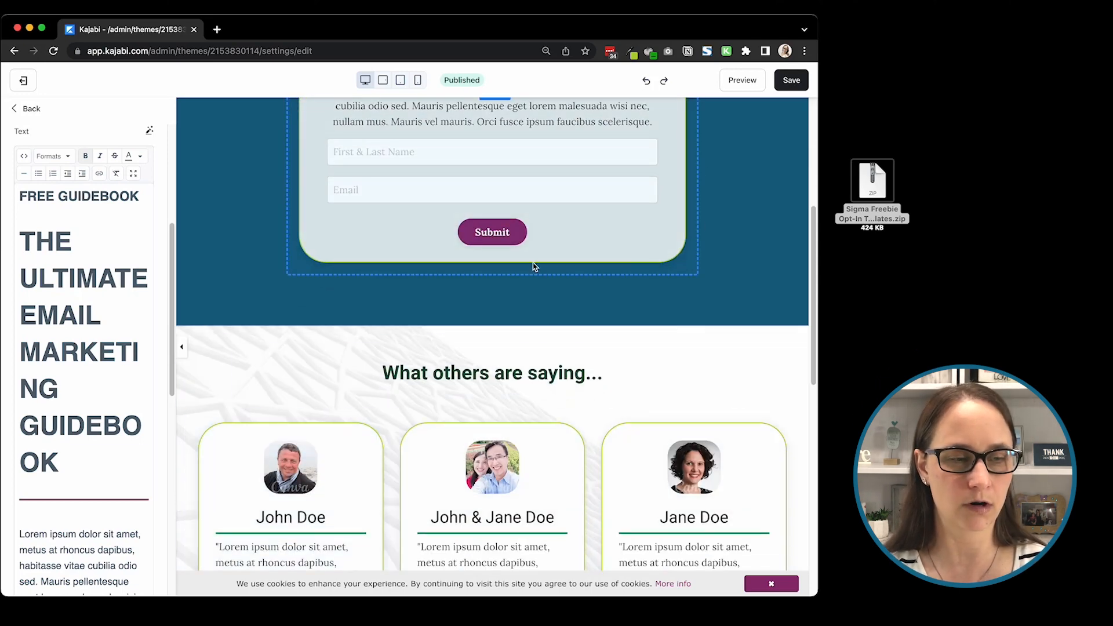
scroll(377, 345, "down", 9)
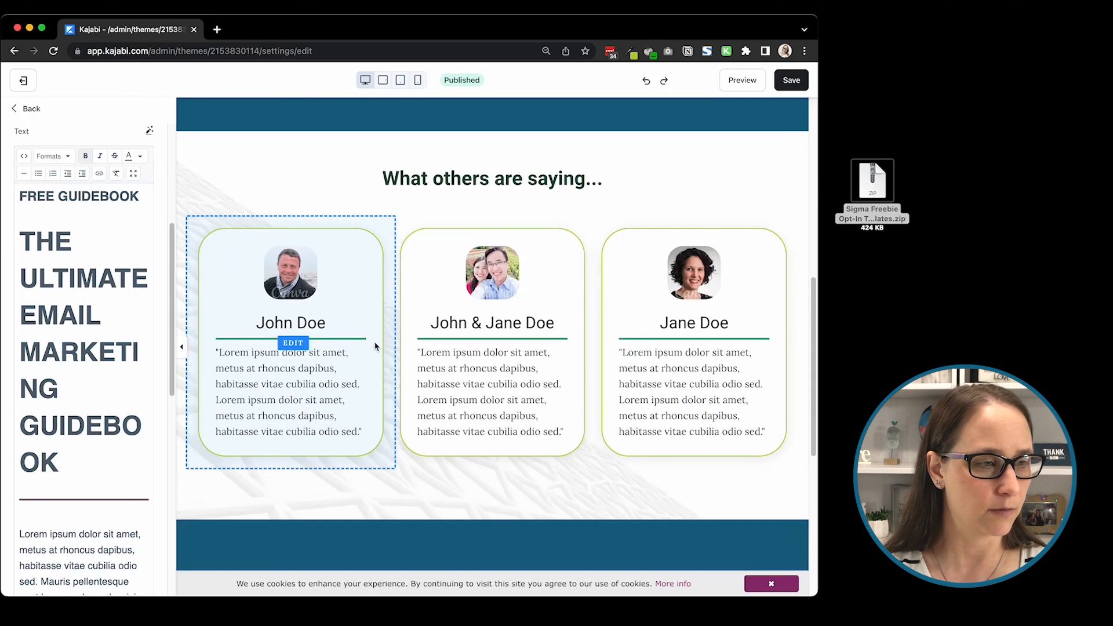
left_click(490, 180)
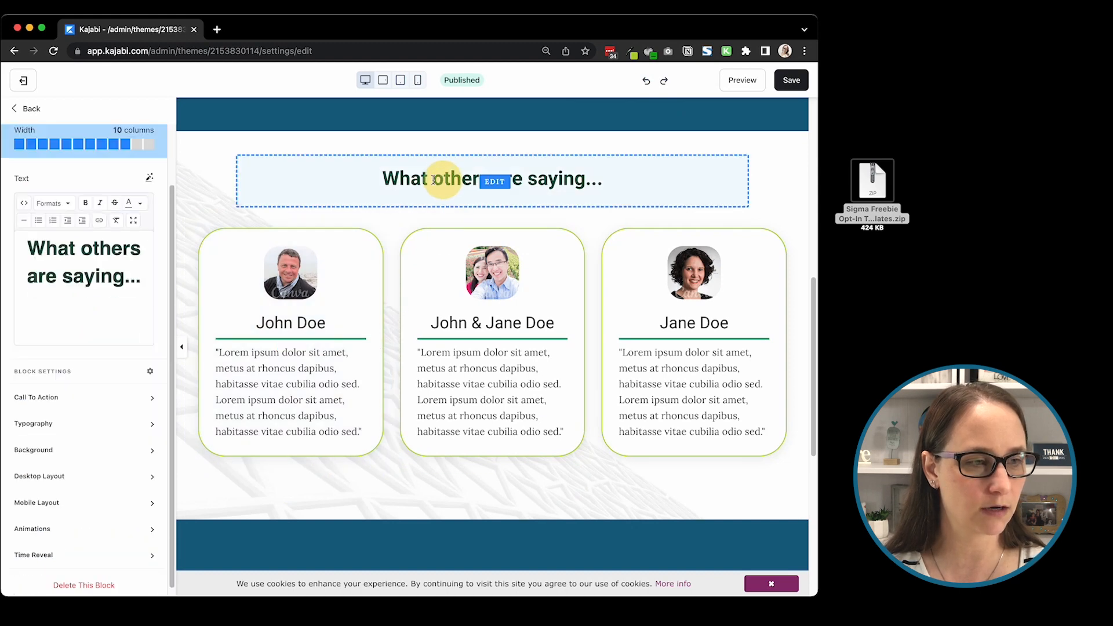
left_click(140, 279)
key("super+a")
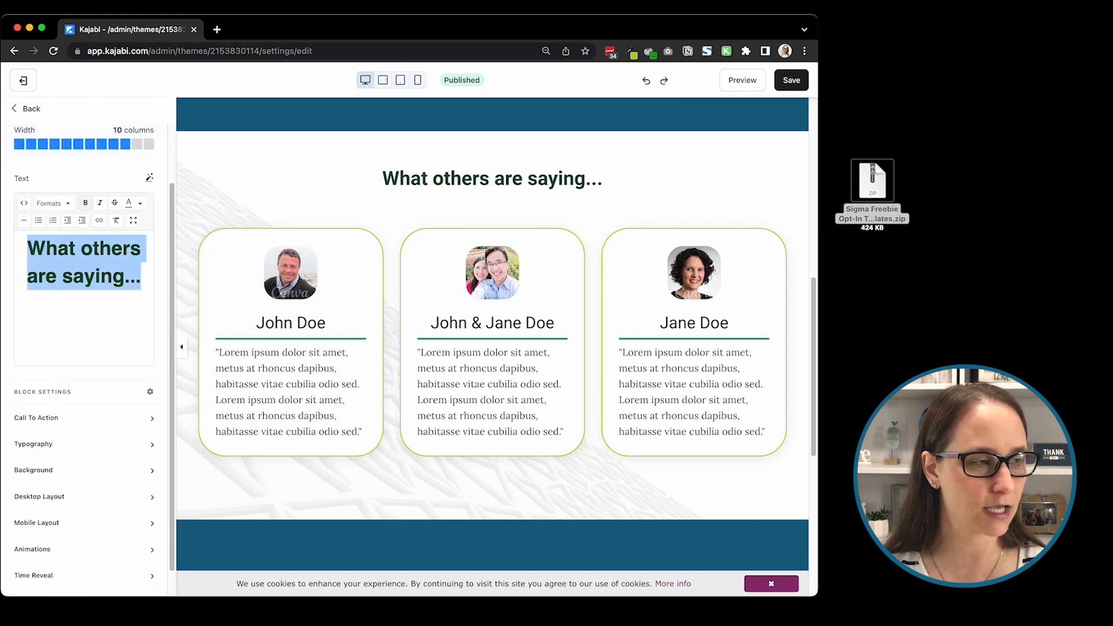
left_click(140, 204)
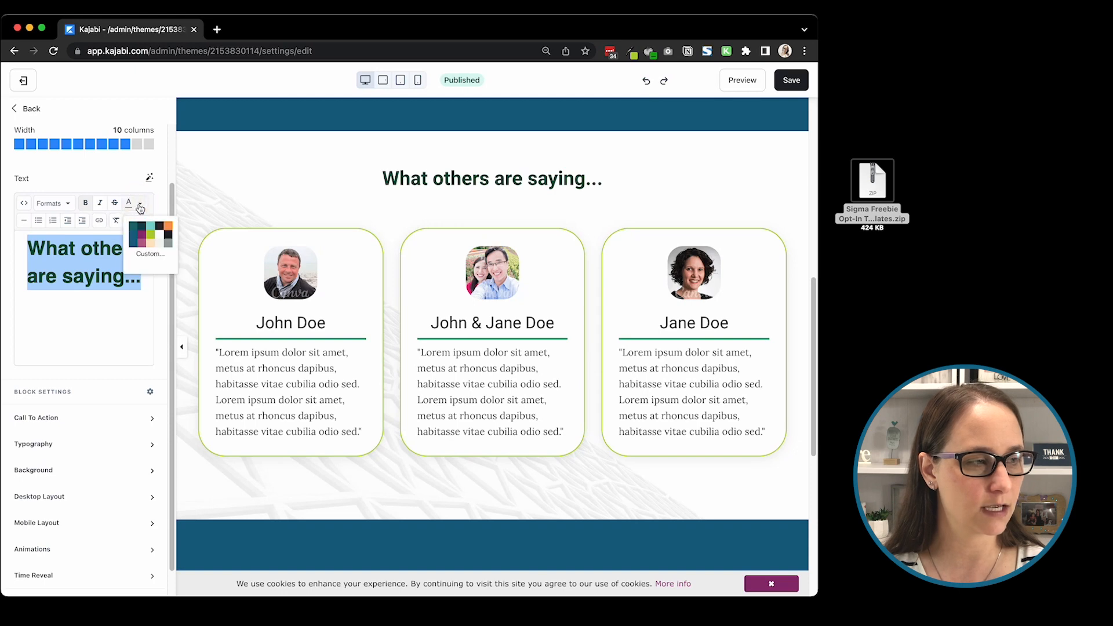
left_click(136, 237)
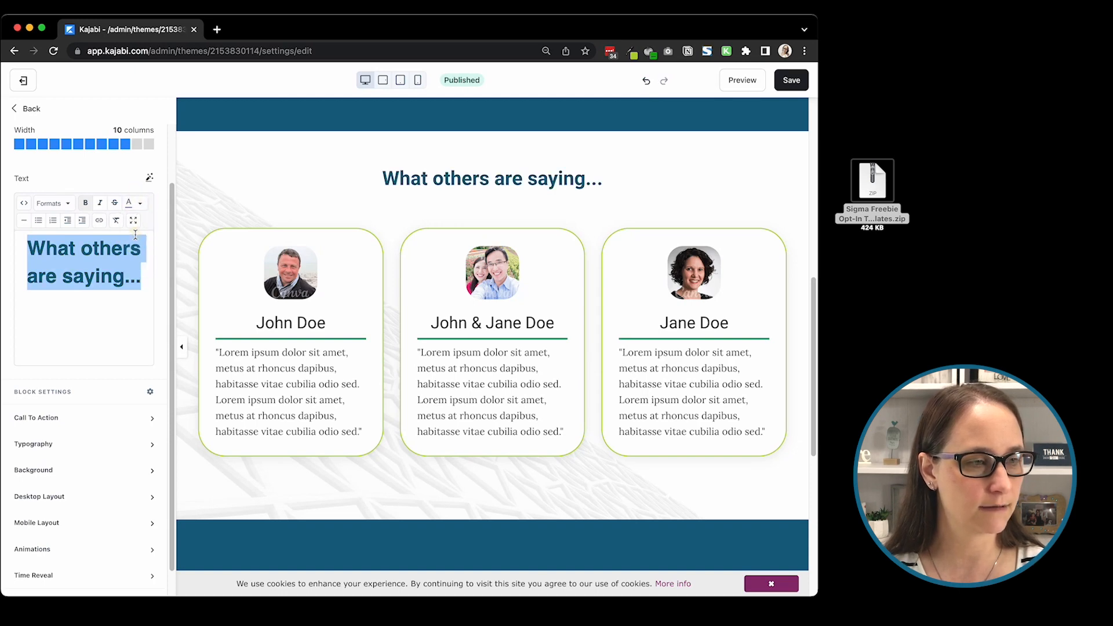
Step: Set the divider color in the first testimonial's source code to #b2d235
left_click(319, 331)
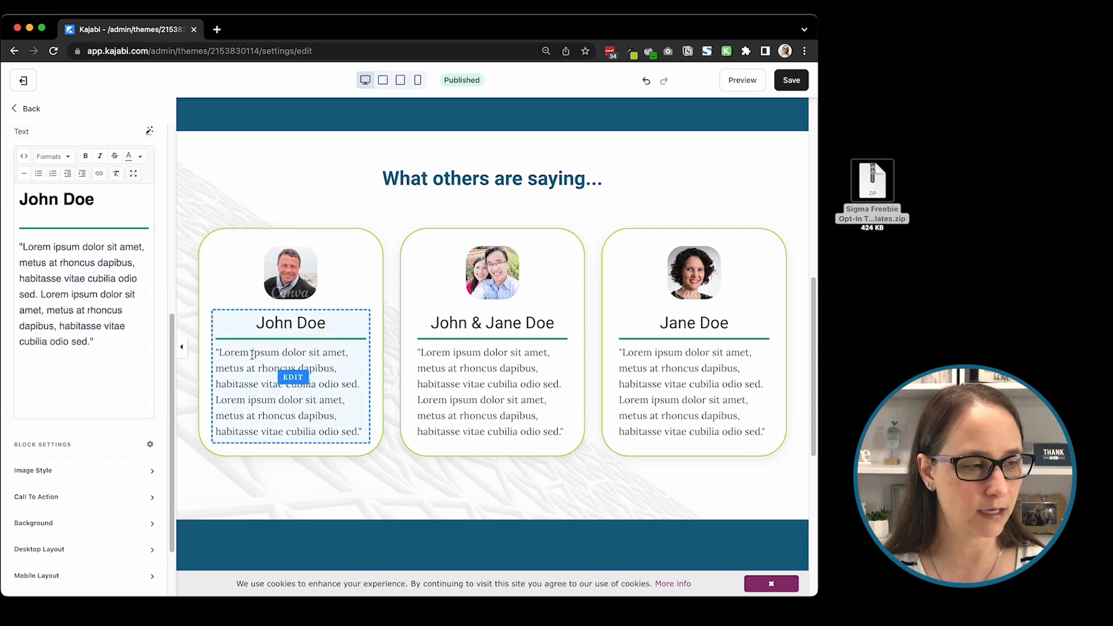
left_click(24, 156)
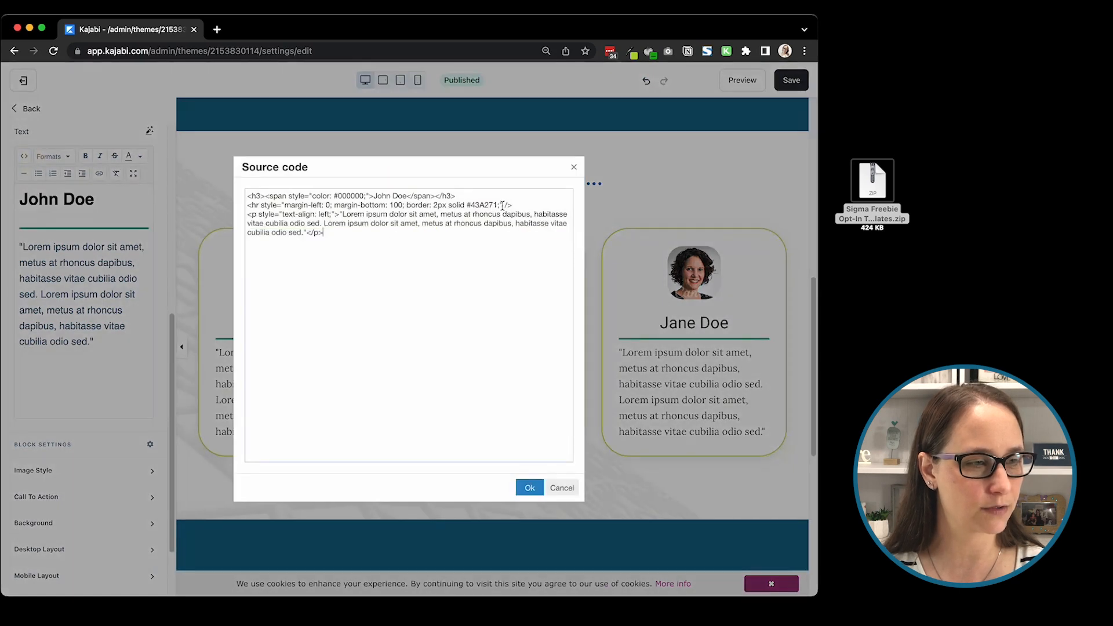
left_click_drag(498, 204, 468, 202)
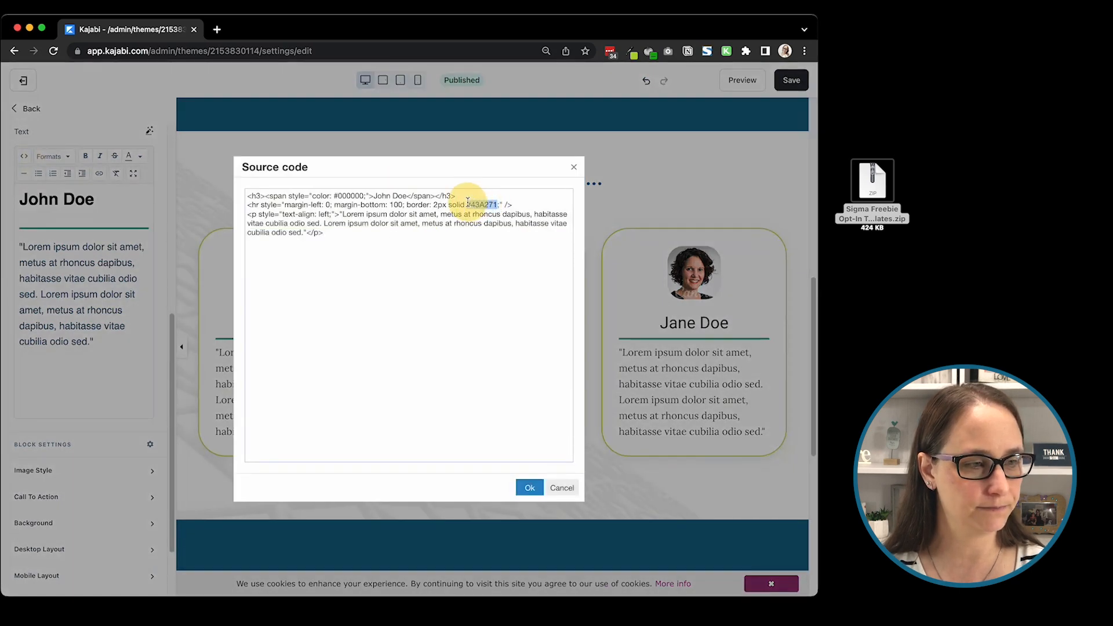
type("b2d235")
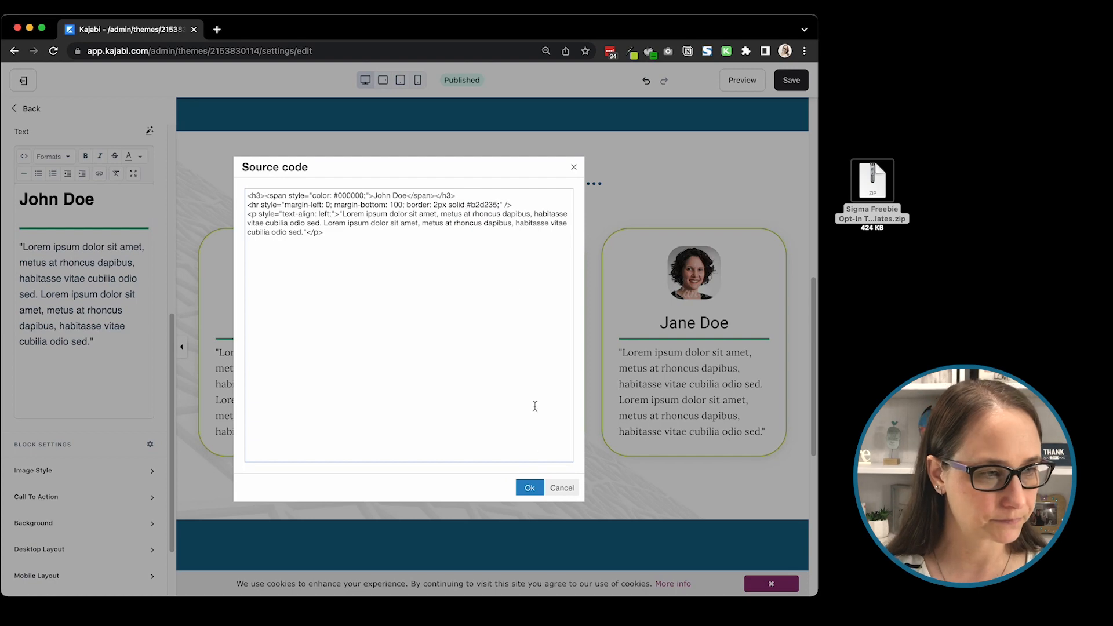
left_click(530, 487)
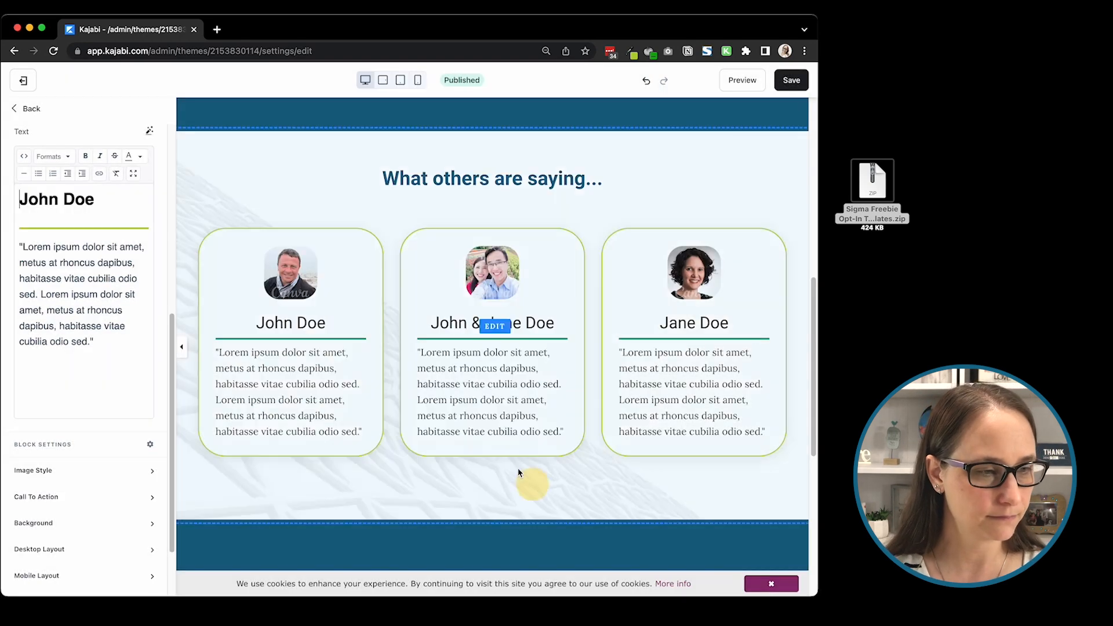
Step: Try #b2d235 as the divider color in the second testimonial's source code, and undo the change
left_click(483, 326)
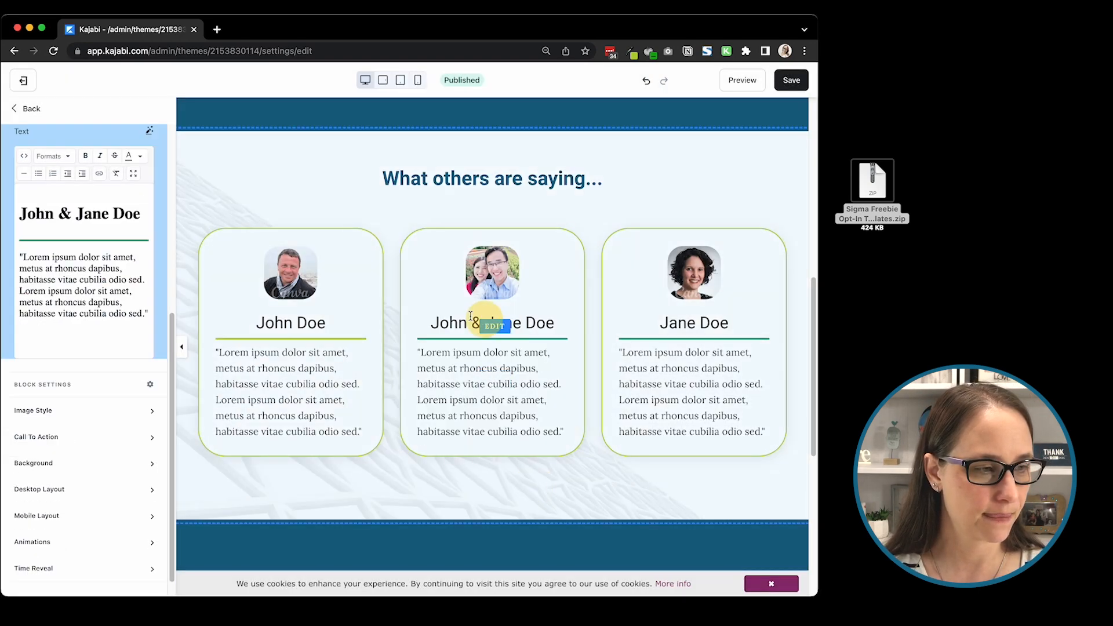
left_click(25, 156)
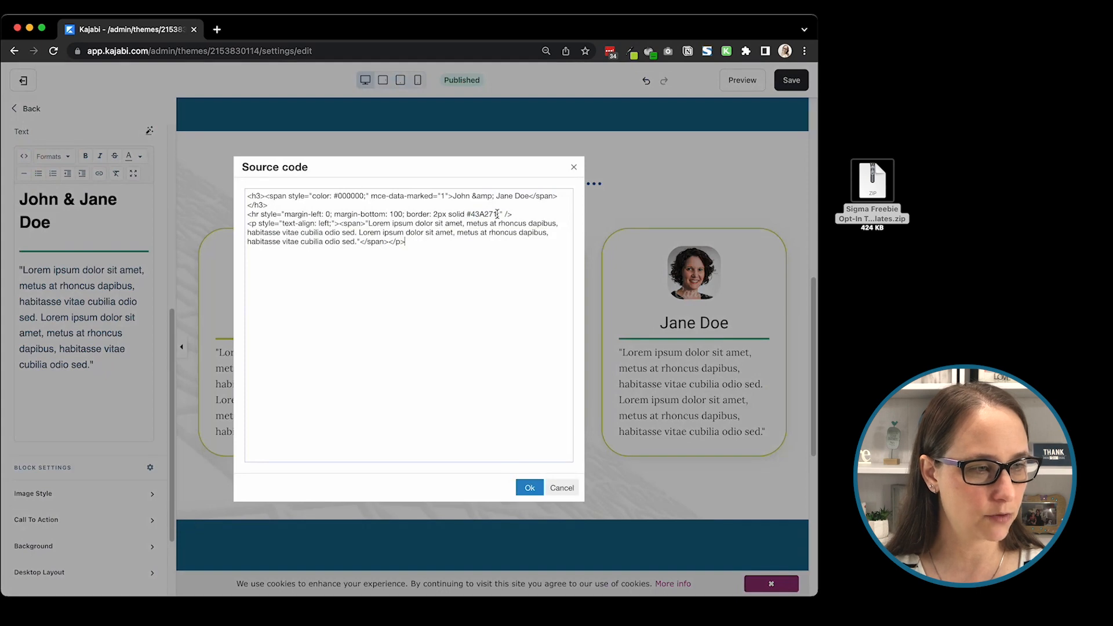
left_click(497, 214)
left_click_drag(497, 214, 465, 212)
type("#b2d235")
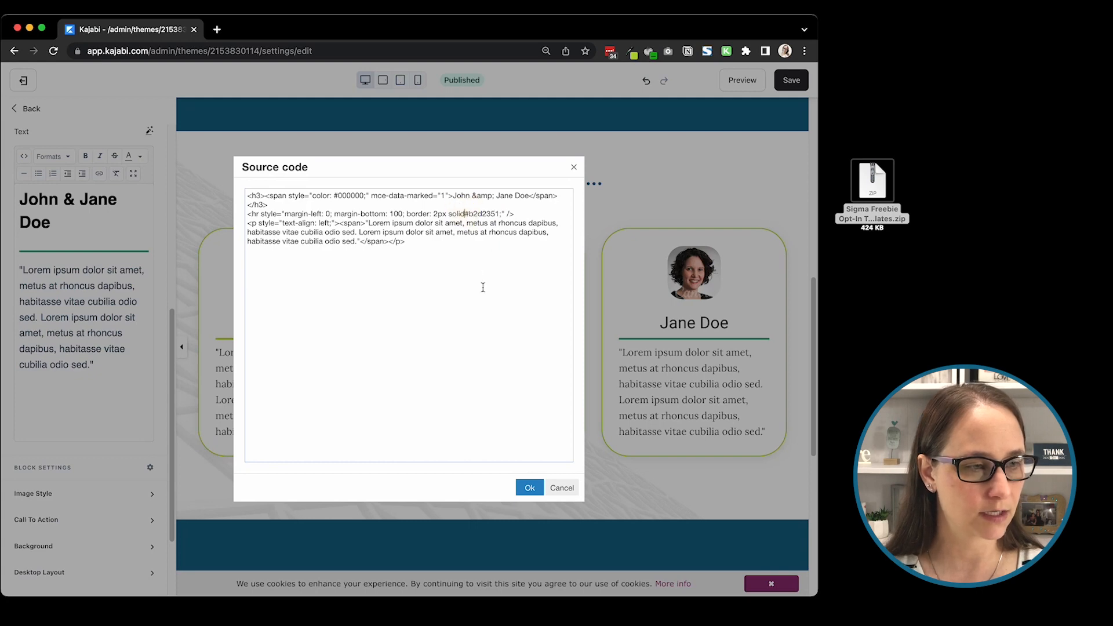
left_click(529, 487)
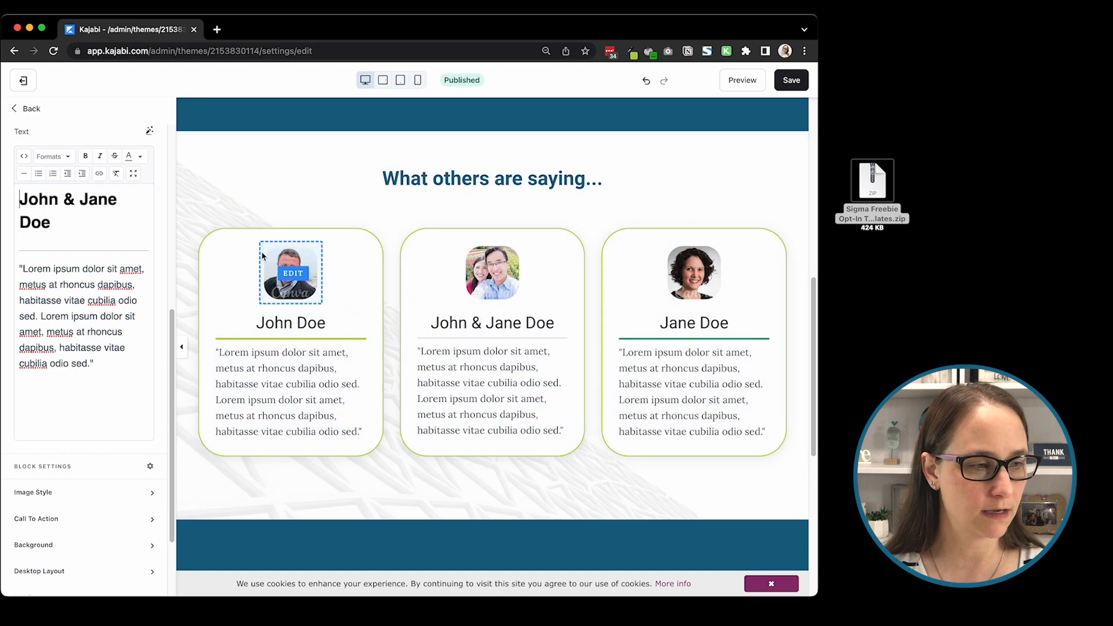
left_click(645, 80)
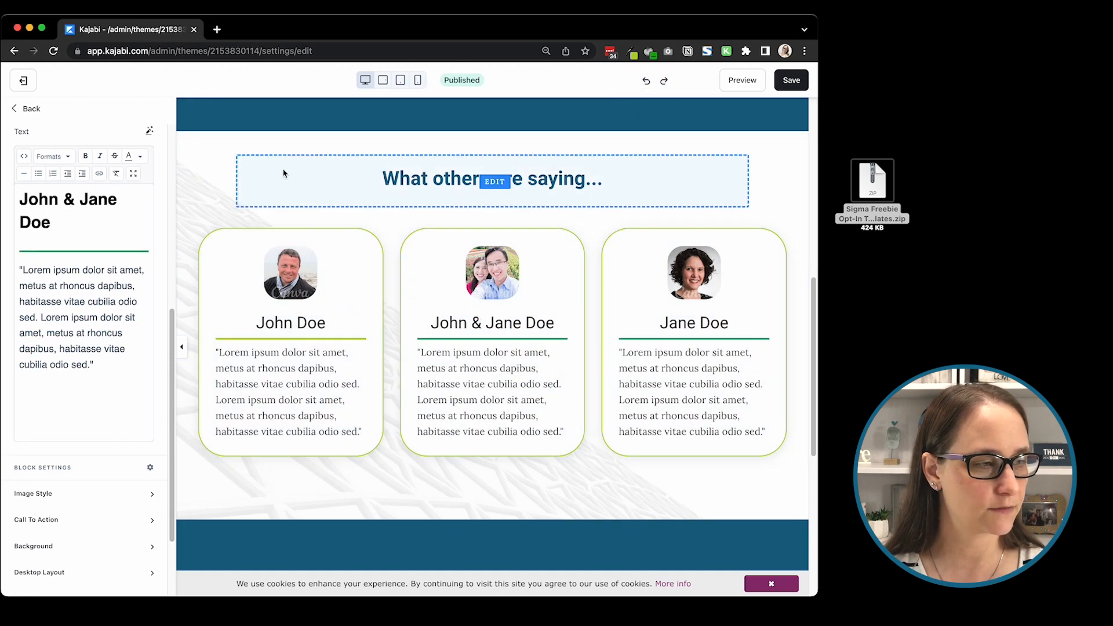
Step: Set the divider color in the second testimonial's source code to #b2d235
left_click(22, 155)
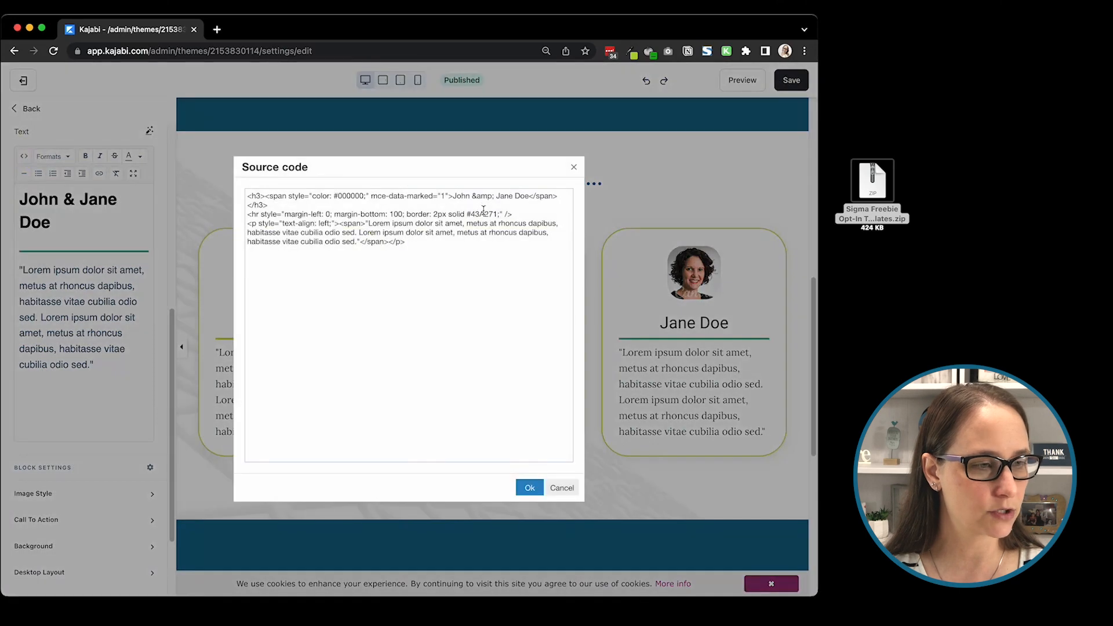
left_click_drag(497, 214, 468, 214)
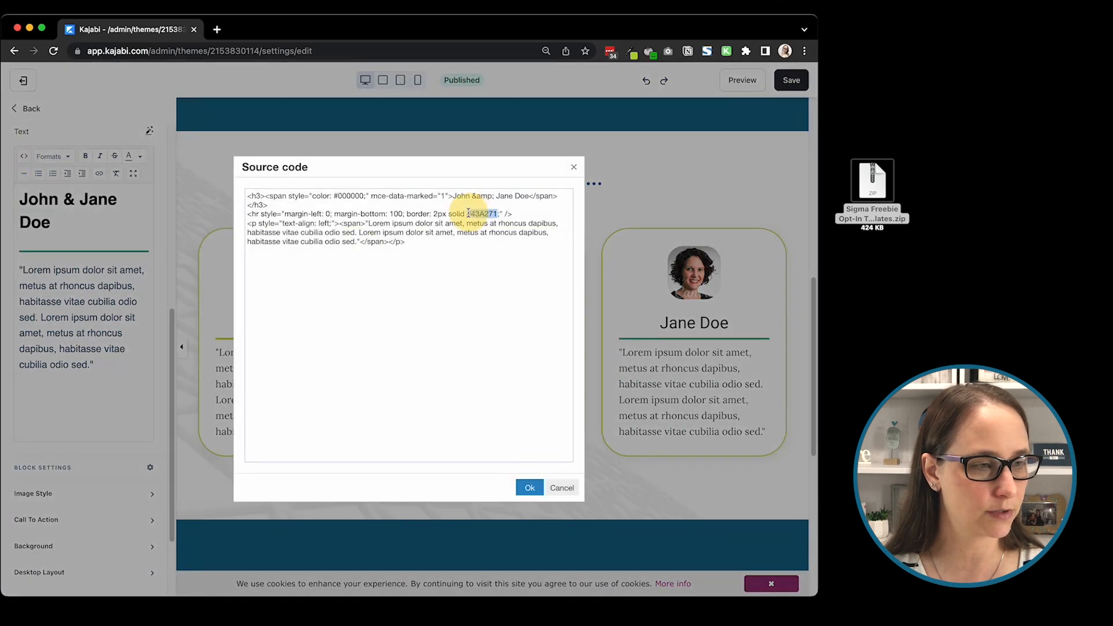
type("#b2d235")
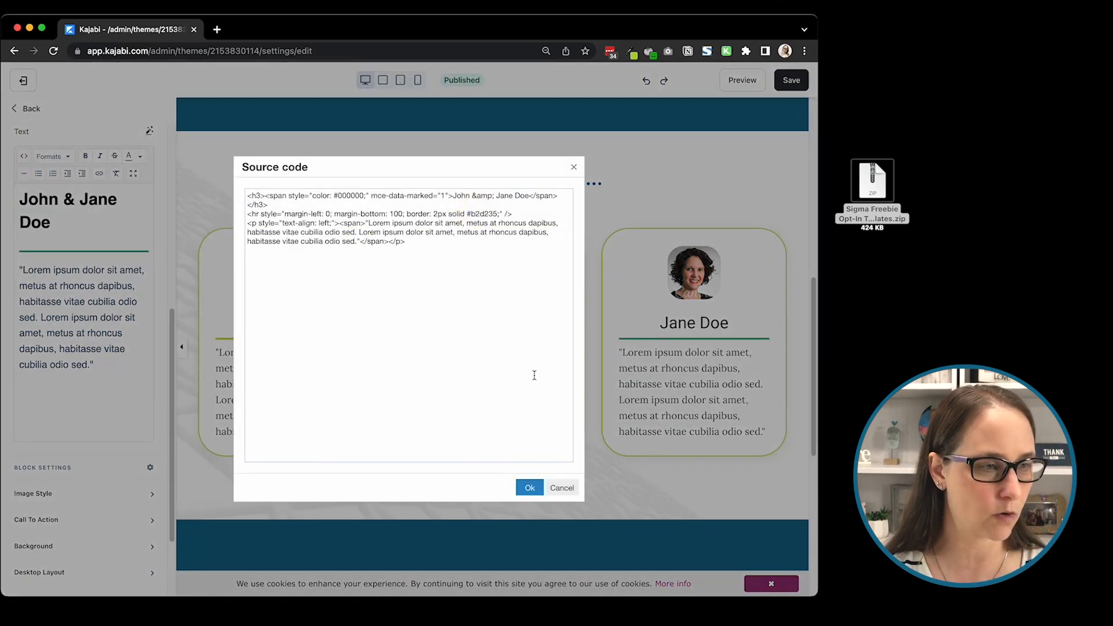
left_click(529, 488)
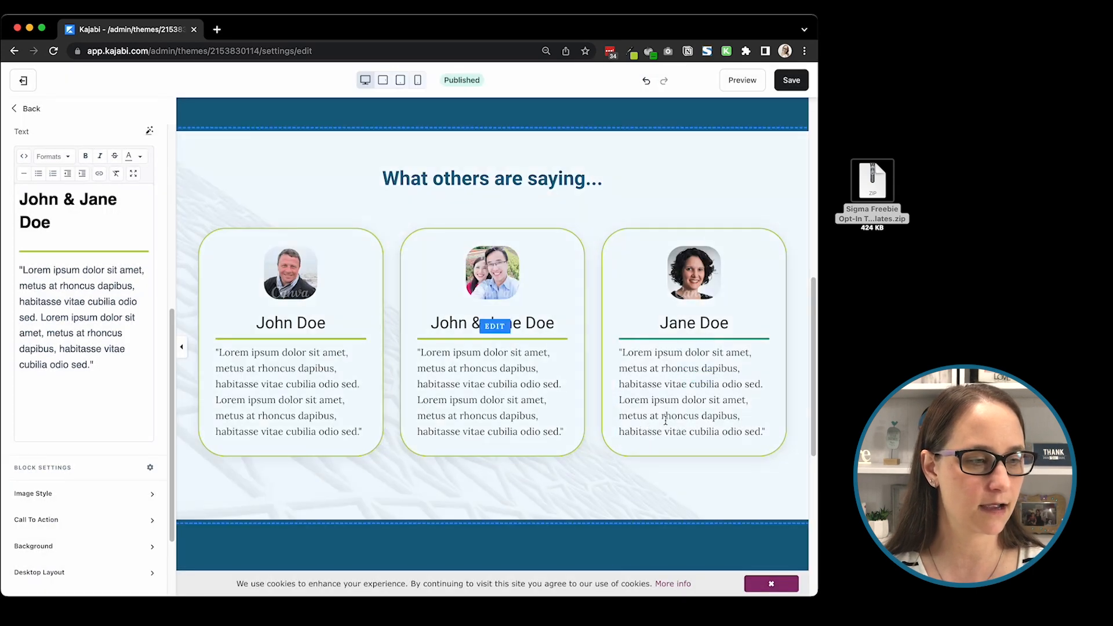
Step: Set the divider color in the third testimonial's source code to #b2d235
left_click(656, 360)
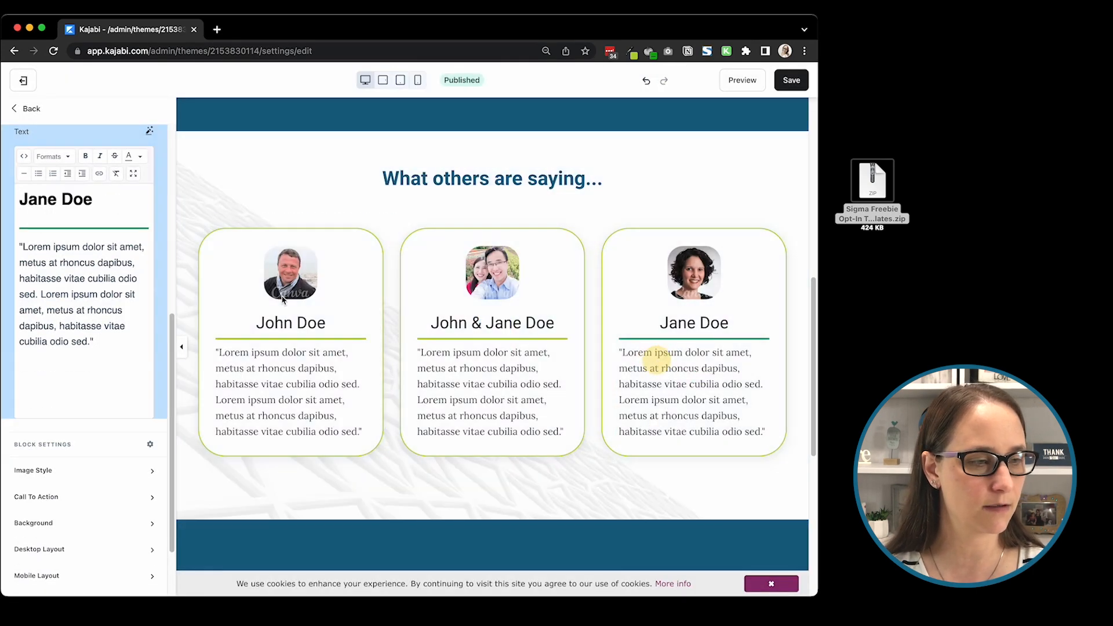
left_click(24, 156)
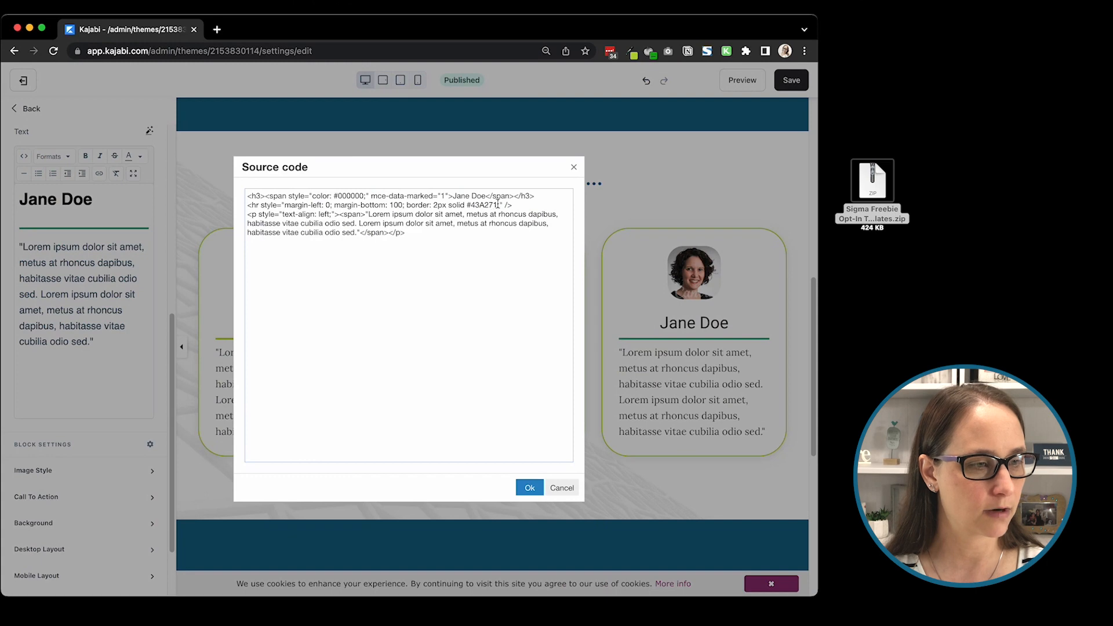
left_click_drag(497, 204, 468, 206)
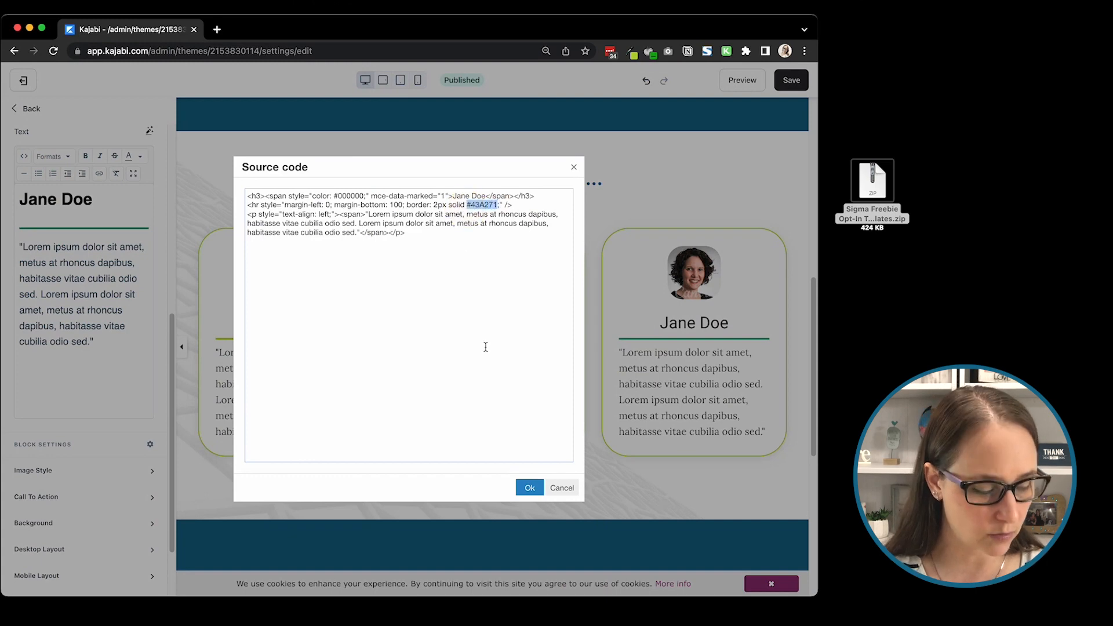
type("#b2d235")
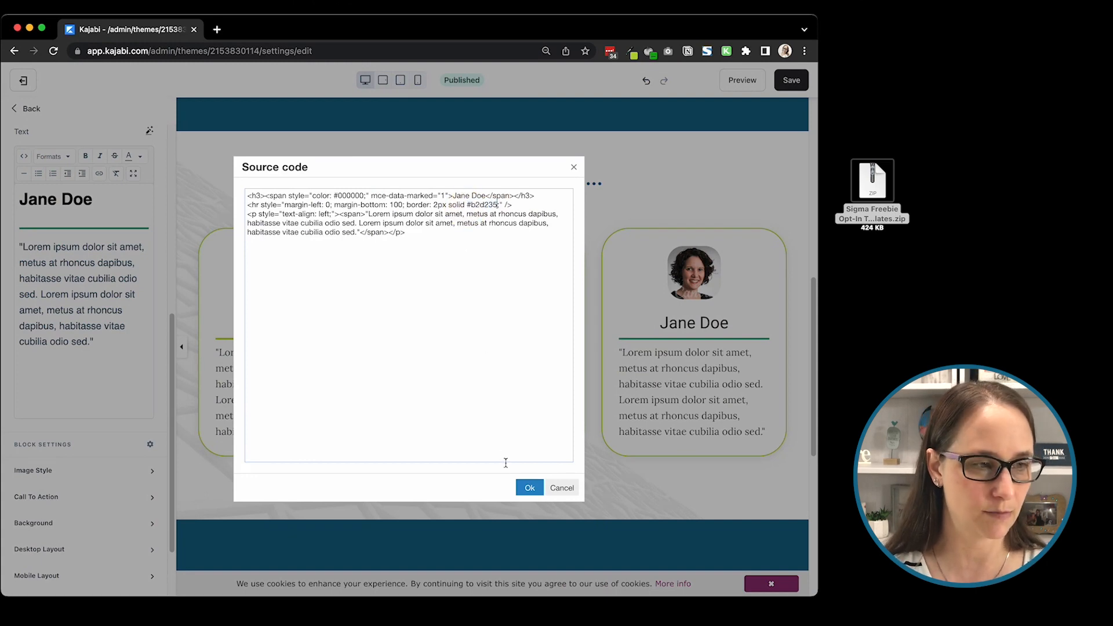
left_click(529, 487)
Step: Review the recolored landing page from the opt-in form through the testimonials to the Personal Story section and footer
scroll(524, 384, "up", 5)
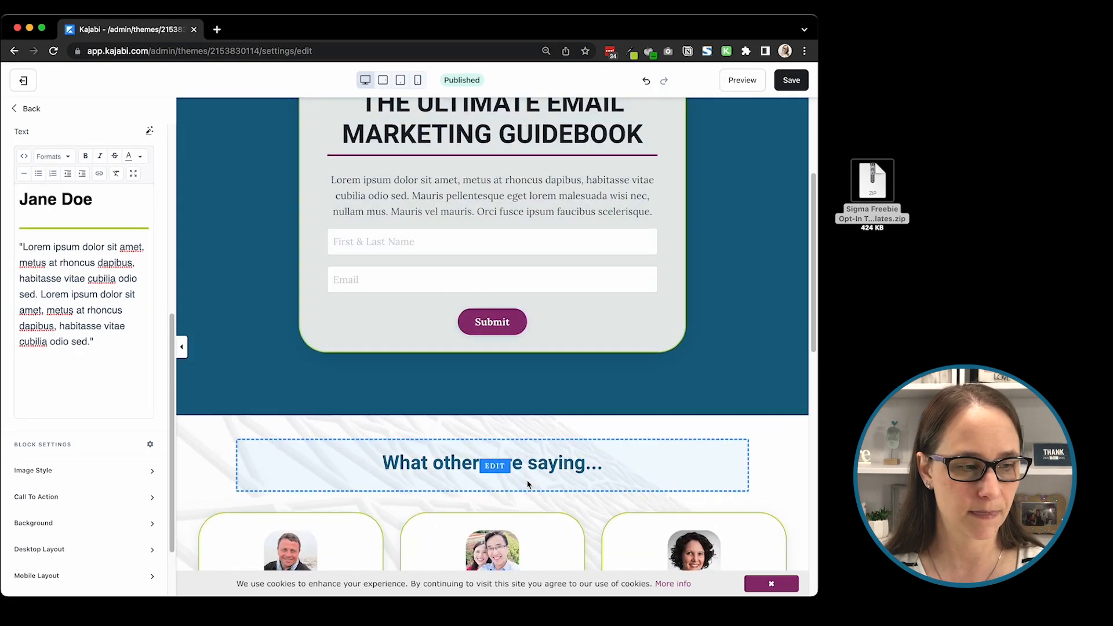
scroll(522, 482, "down", 8)
scroll(450, 414, "down", 2)
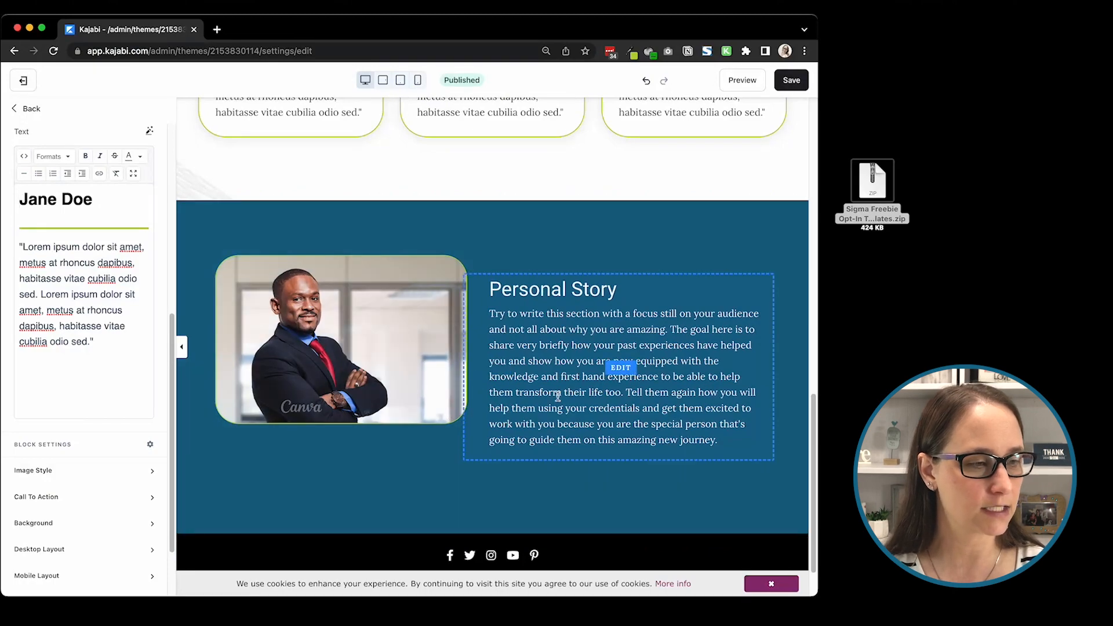
scroll(557, 396, "up", 10)
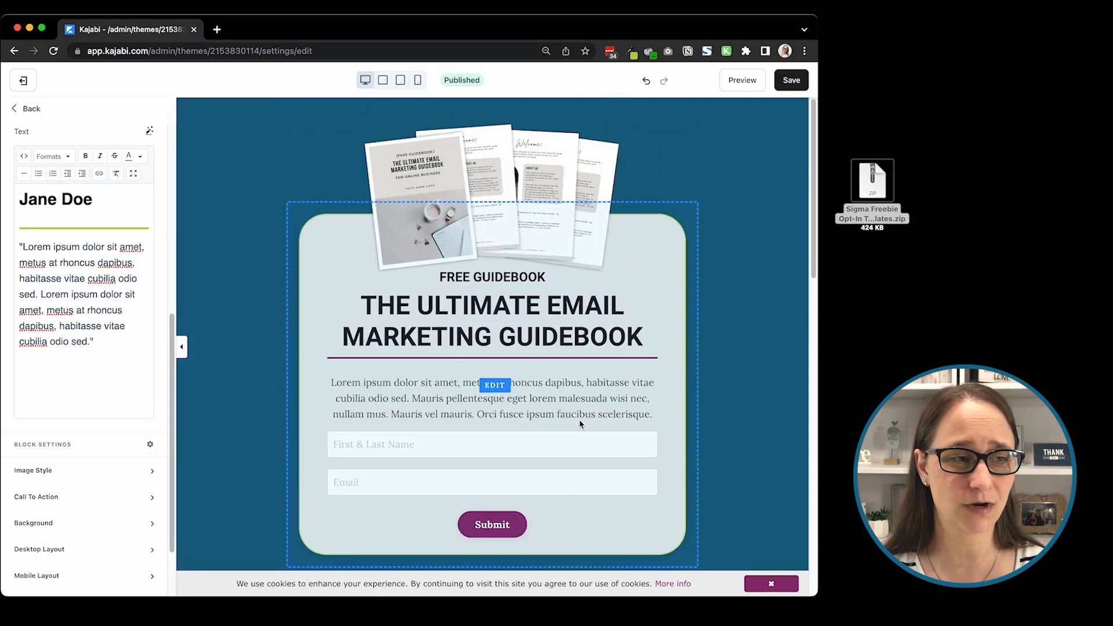
scroll(580, 424, "down", 10)
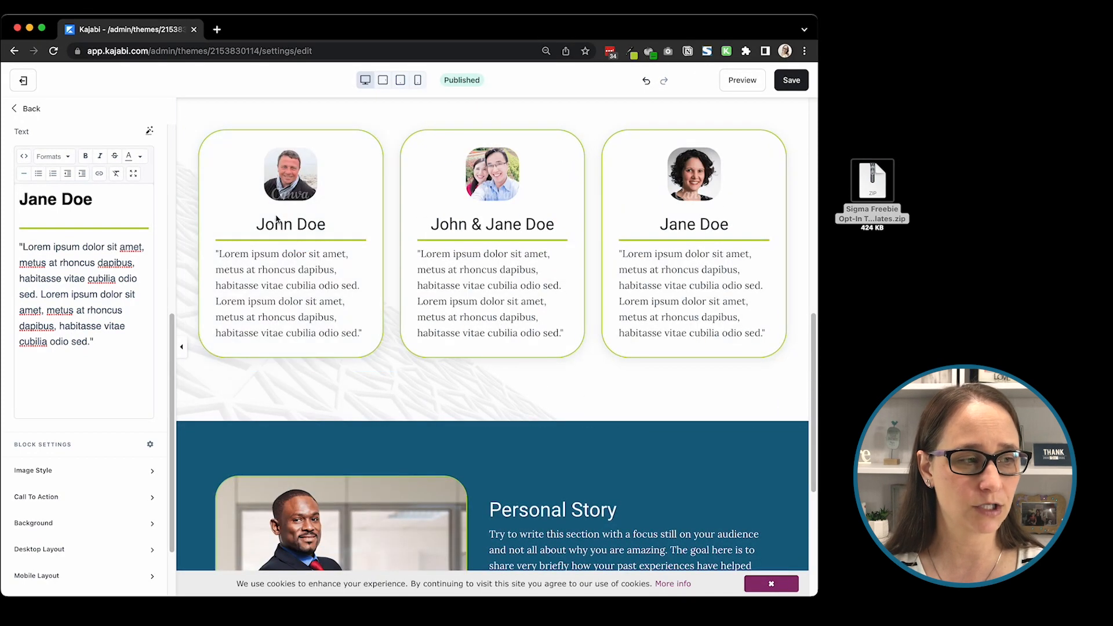
scroll(545, 254, "up", 6)
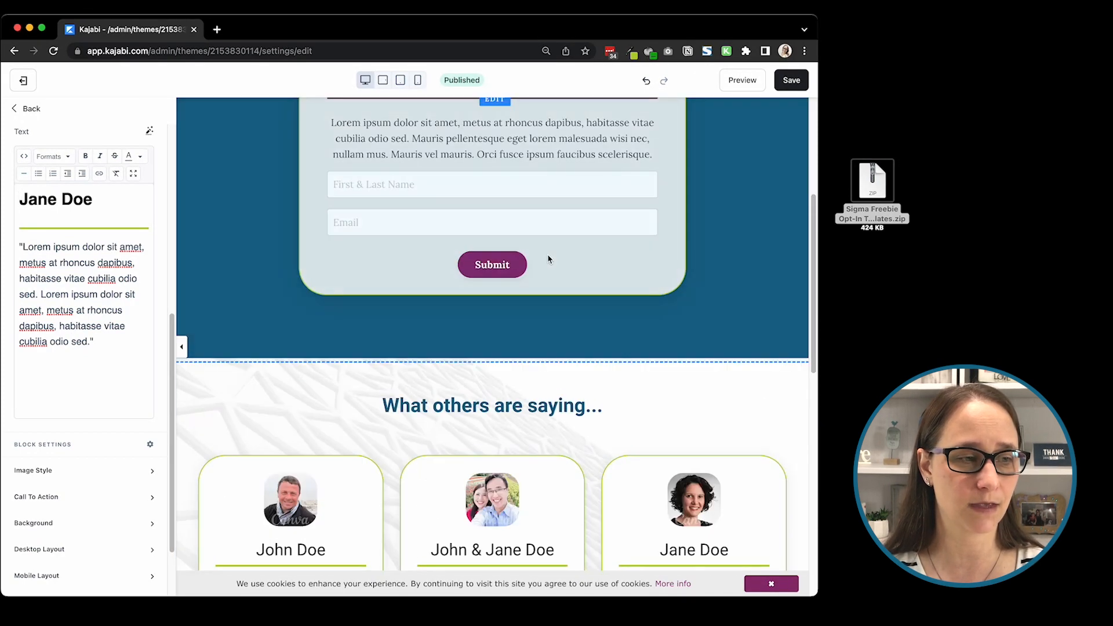
scroll(566, 406, "down", 10)
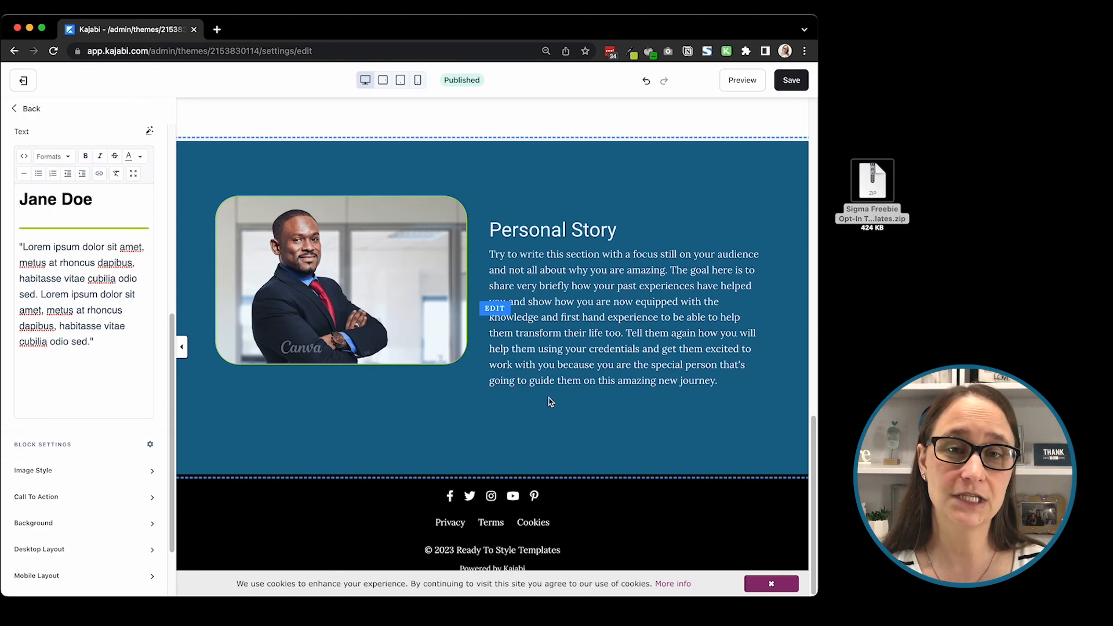
Step: Look at the image replacement options for the Personal Story photo, and open the Personal Story section's settings
left_click(383, 254)
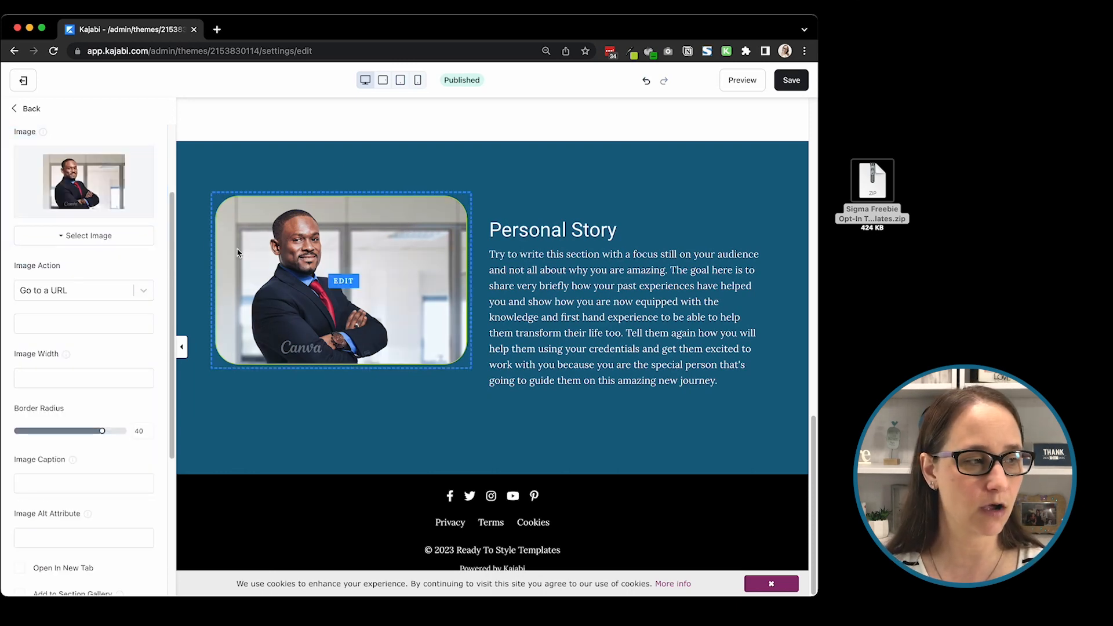
left_click(57, 236)
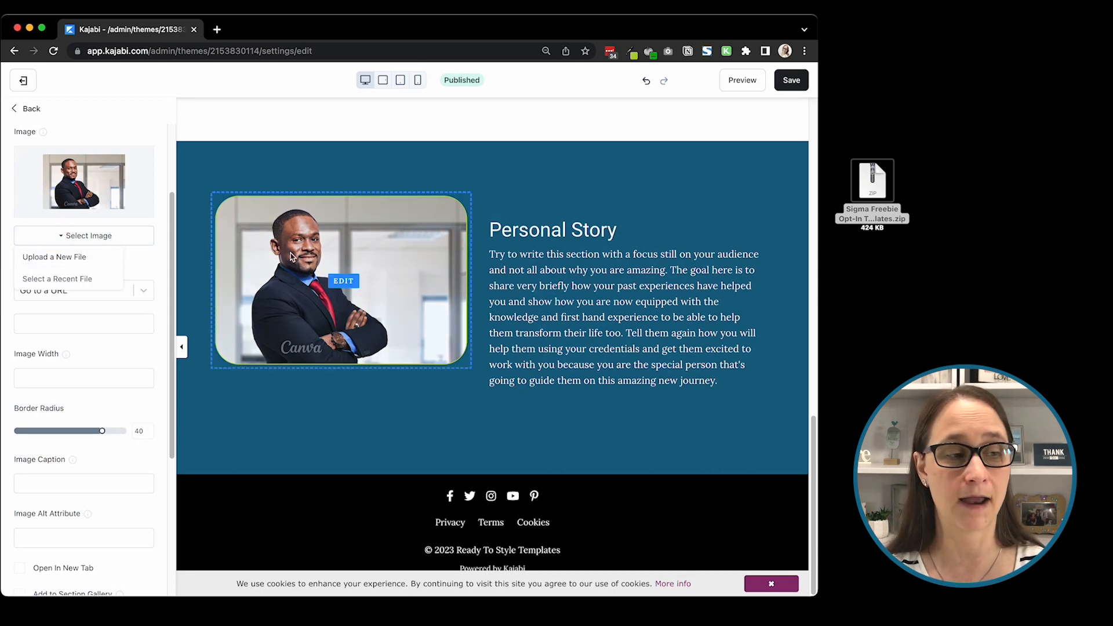
scroll(337, 273, "up", 5)
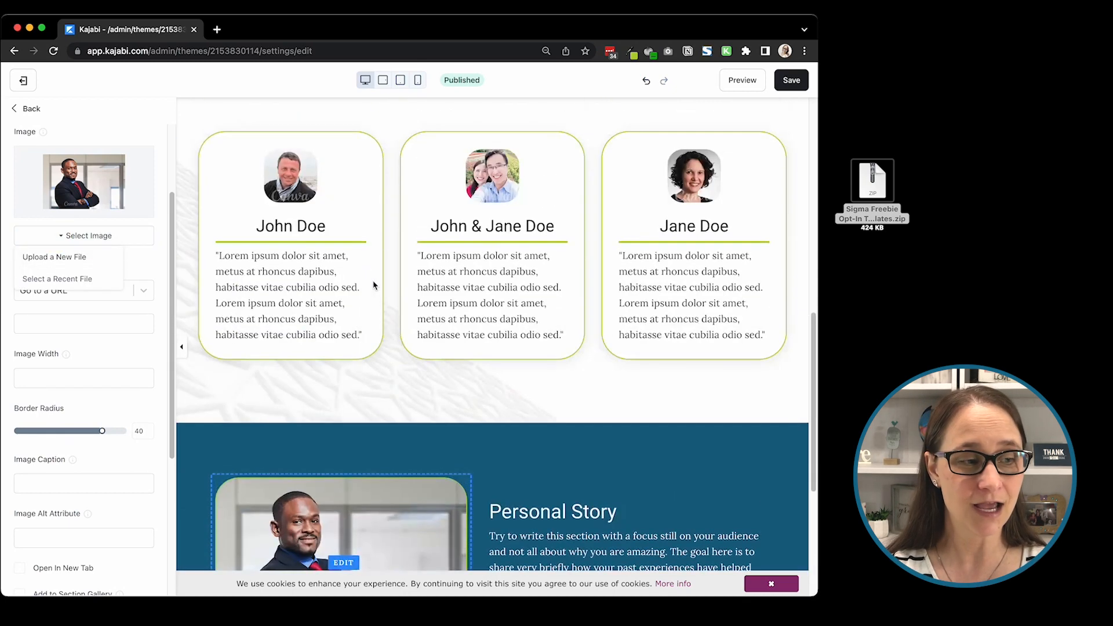
scroll(376, 299, "down", 2)
scroll(458, 371, "down", 1)
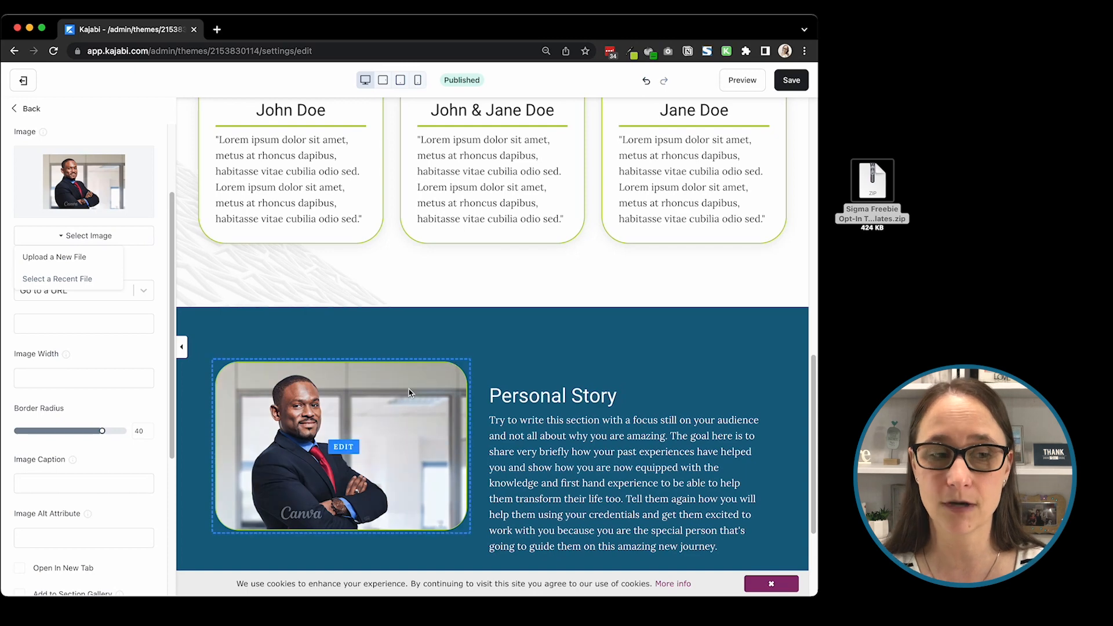
left_click(515, 334)
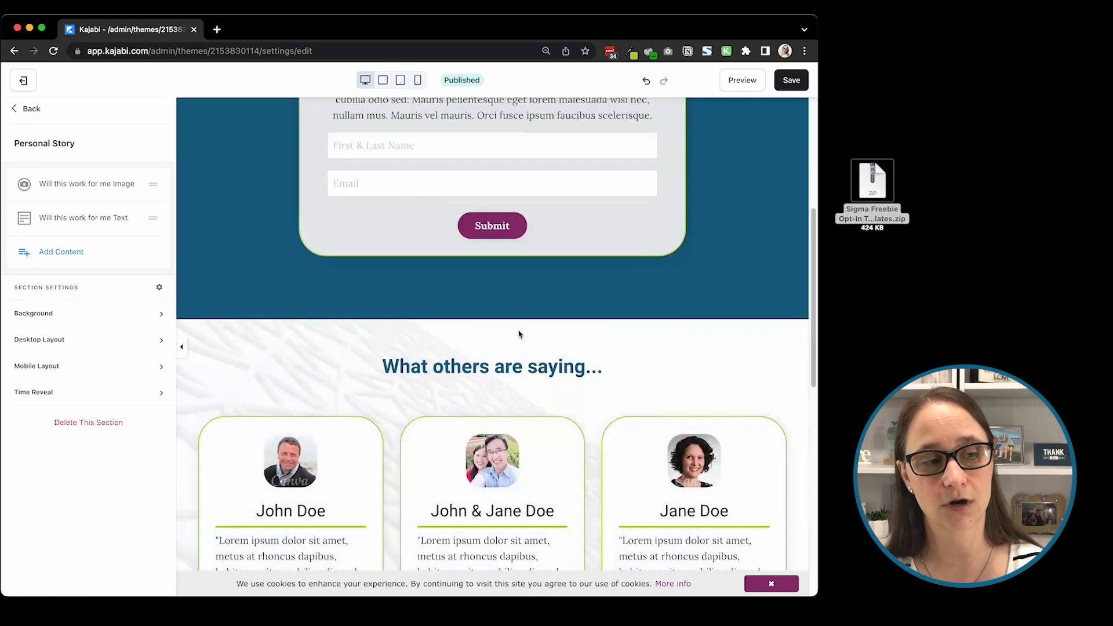
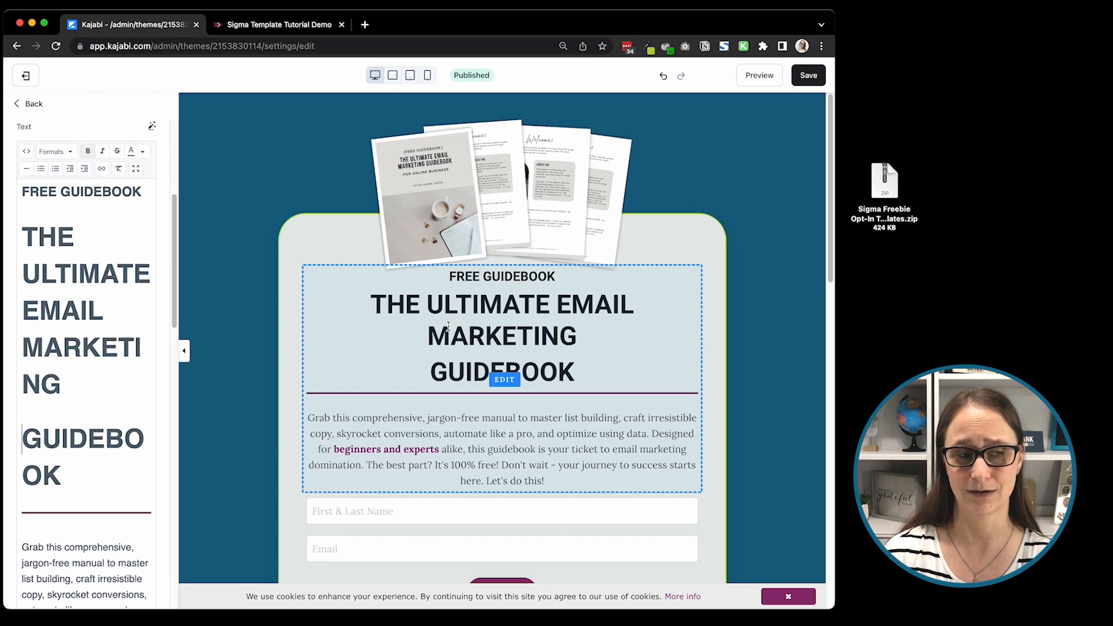
Step: Remove the line breaks before GUIDEBOOK so the opt-in form's title is one heading, and save the page
key("BackSpace")
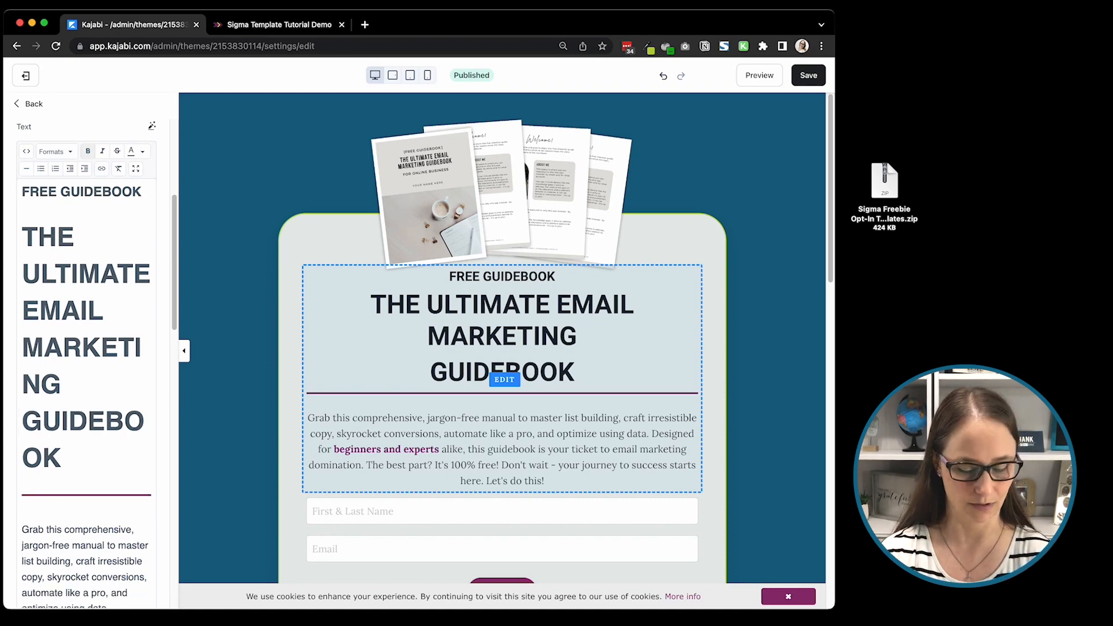
key("BackSpace")
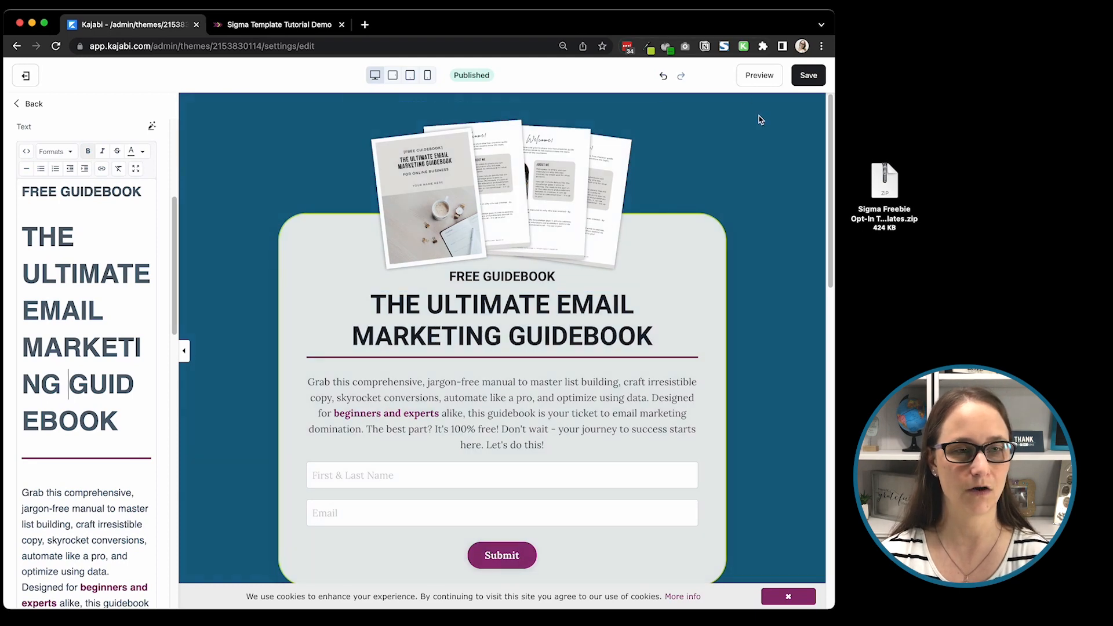
left_click(799, 79)
Step: Set the first opt-in form block's width to 8 columns
scroll(87, 174, "up", 5)
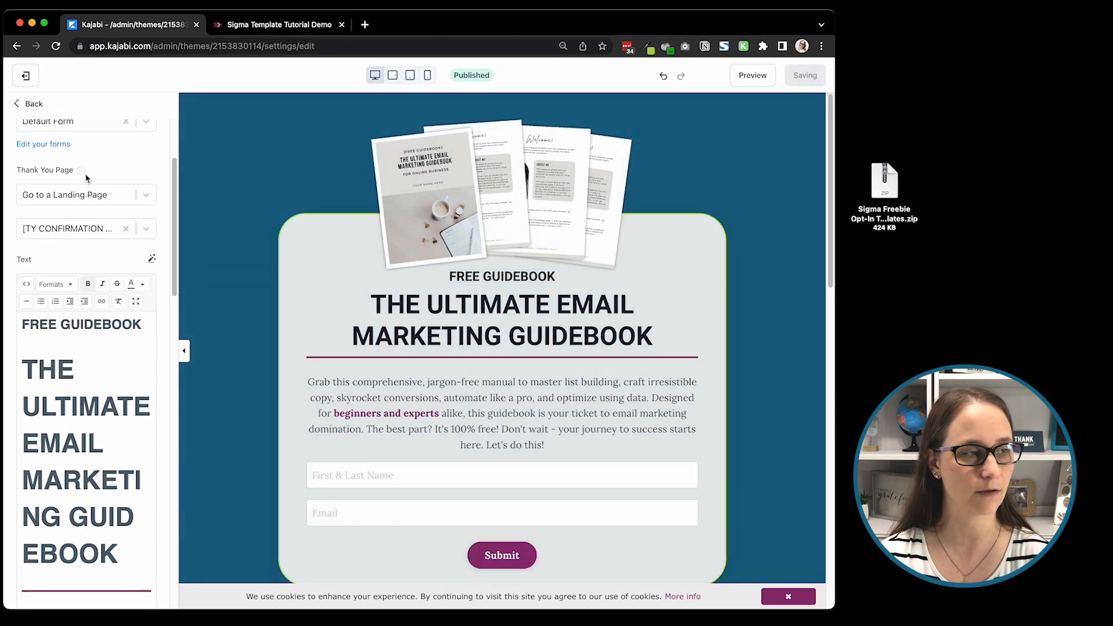
scroll(99, 147, "up", 2)
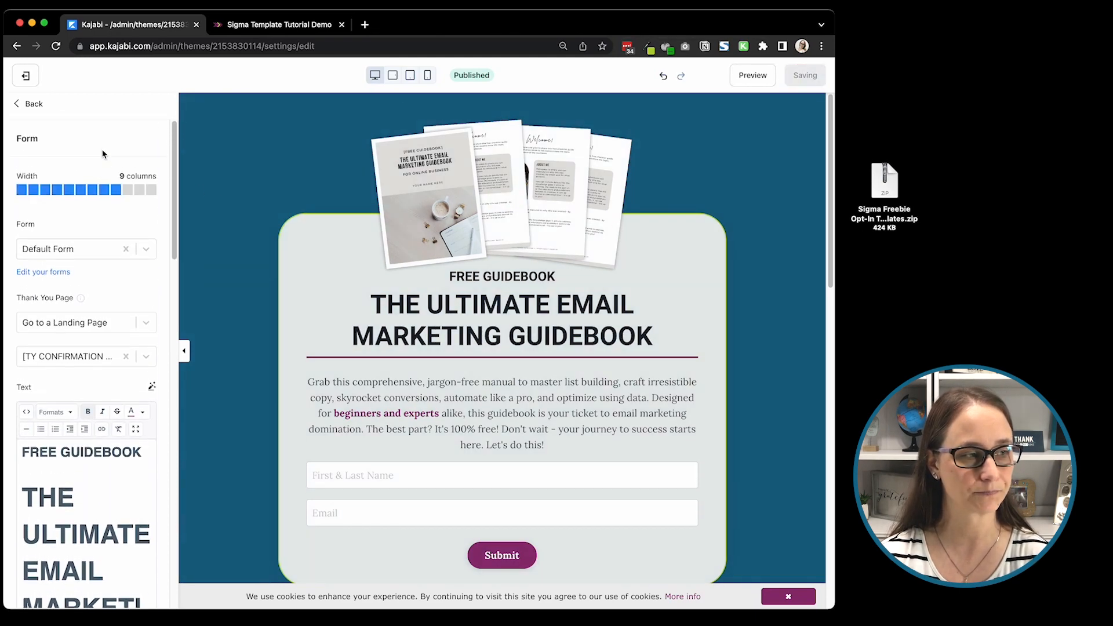
left_click(105, 191)
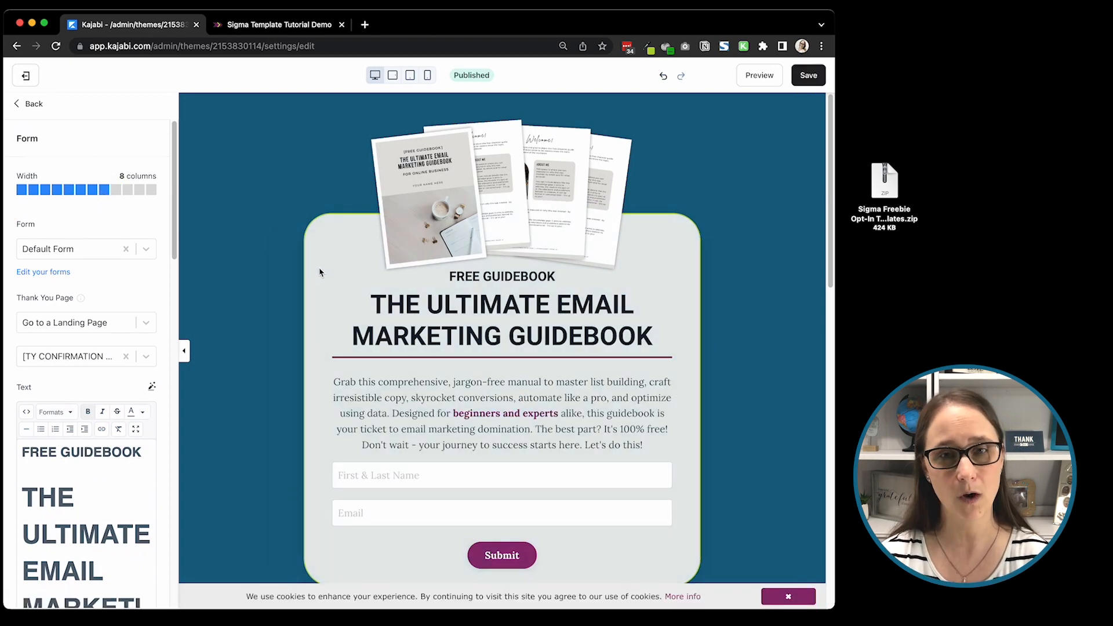
Step: Set the form block's left and right inside spacing to 80 in its desktop layout settings
scroll(216, 255, "down", 4)
scroll(118, 227, "down", 2)
scroll(320, 259, "up", 4)
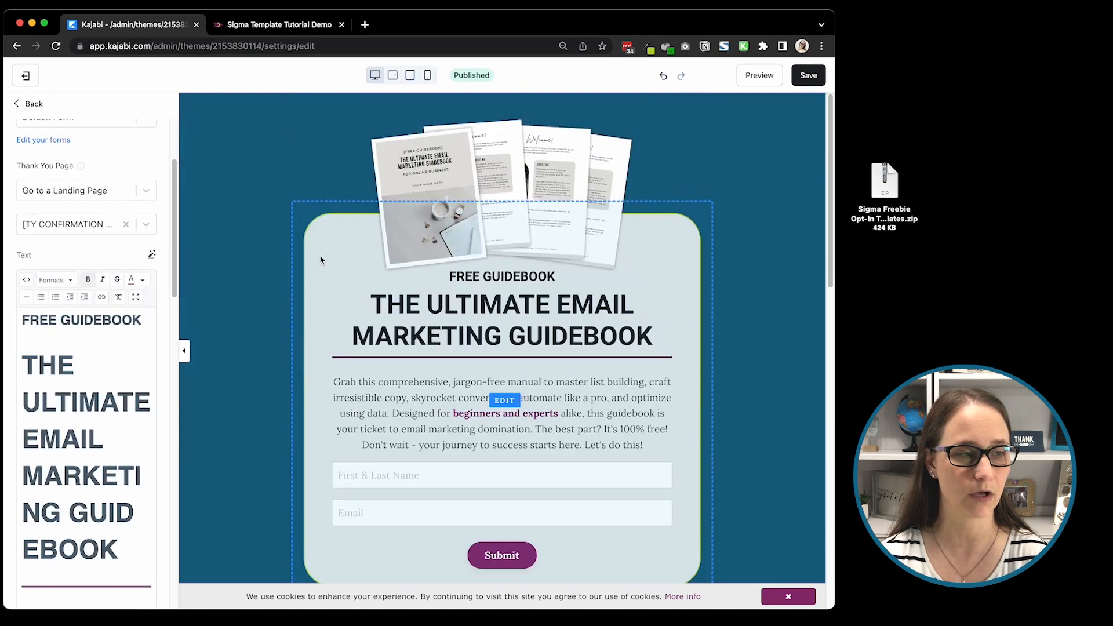
scroll(142, 278, "down", 5)
scroll(143, 278, "down", 10)
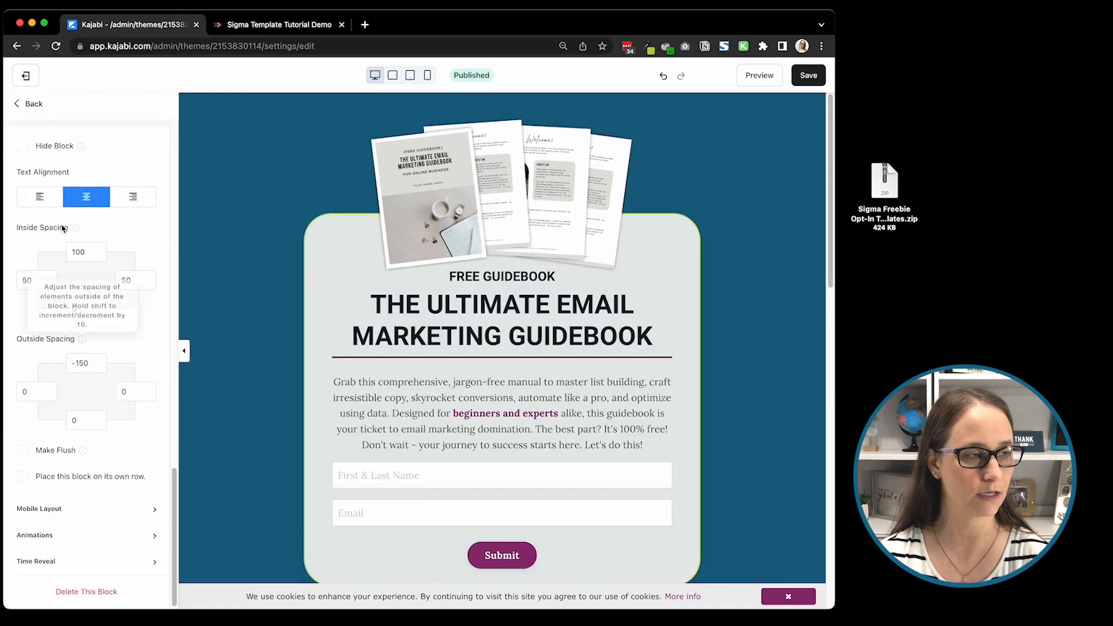
scroll(52, 213, "up", 2)
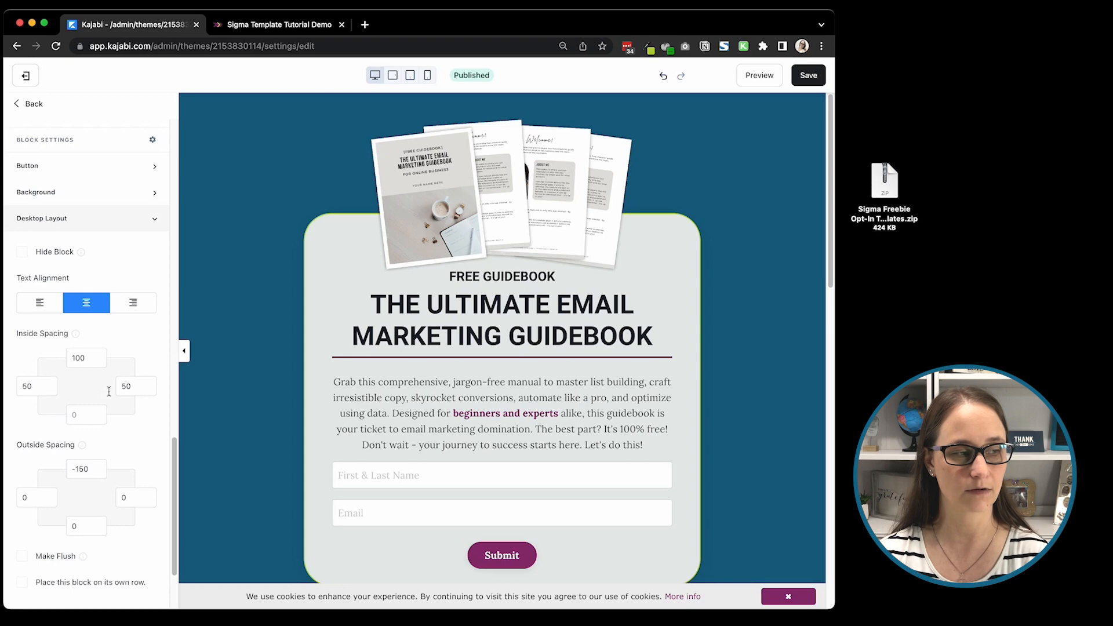
double_click(35, 387)
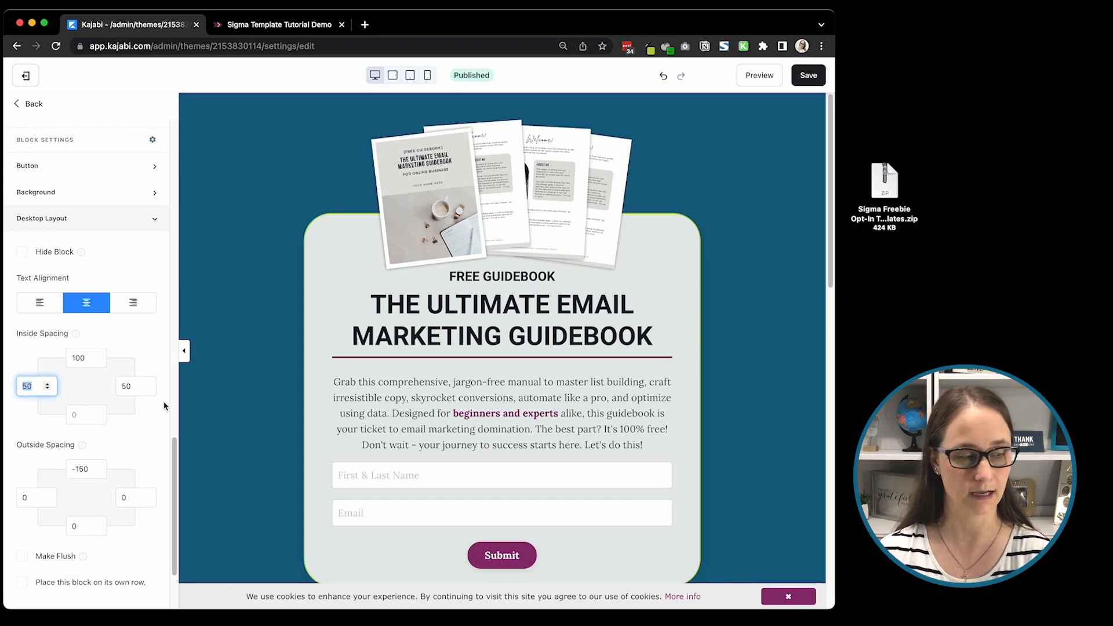
type("80")
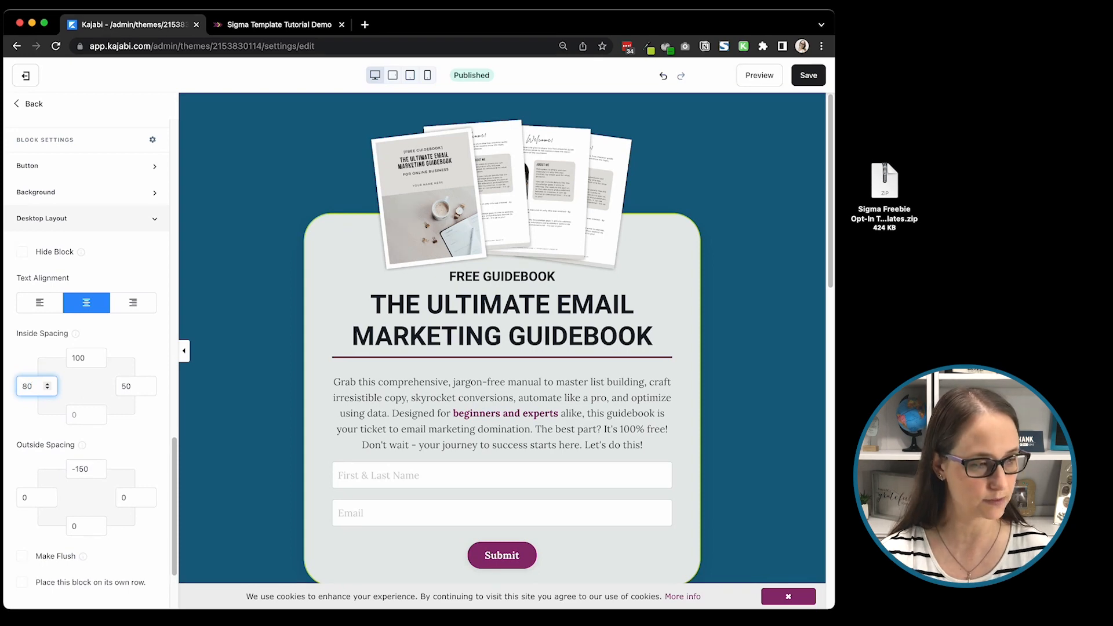
key("Tab")
type("80")
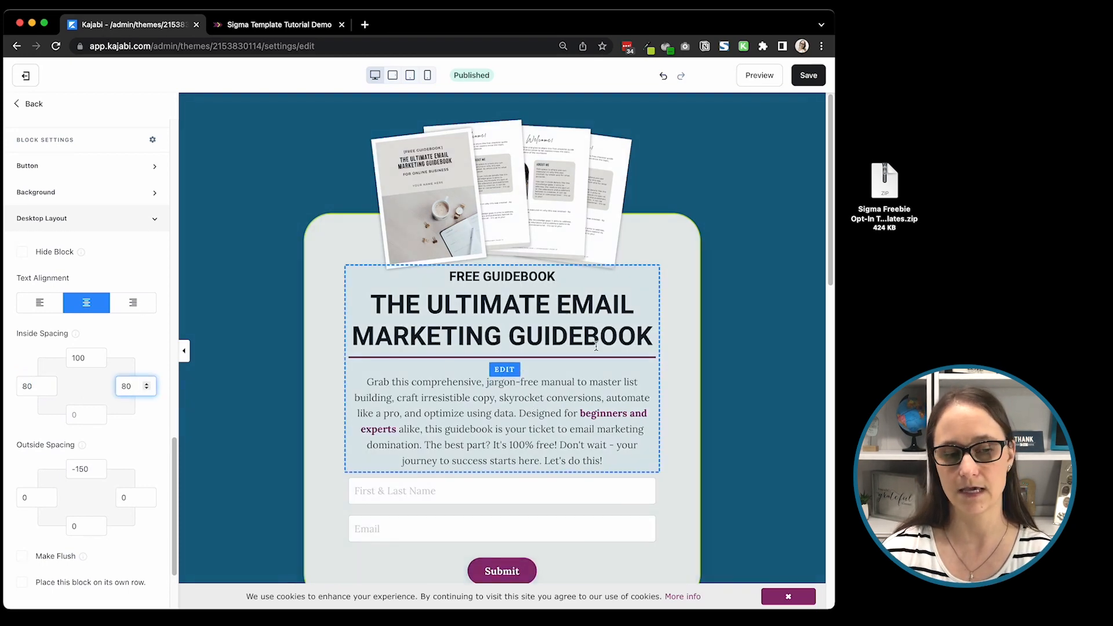
Step: Save the page and reload its preview to check the form's new width and spacing
left_click(809, 74)
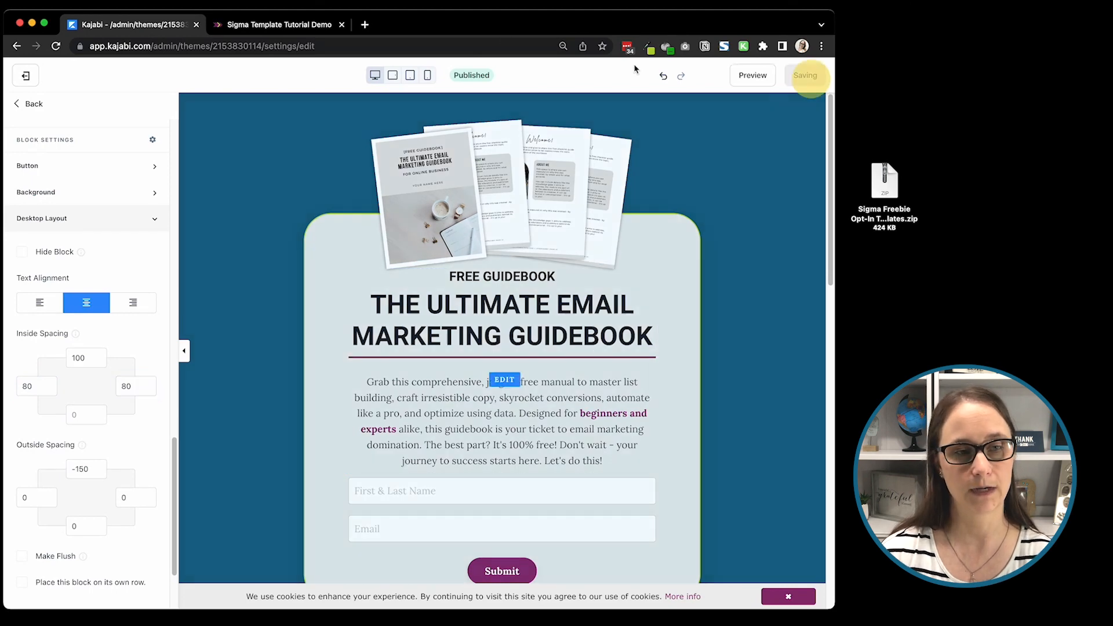
left_click(258, 25)
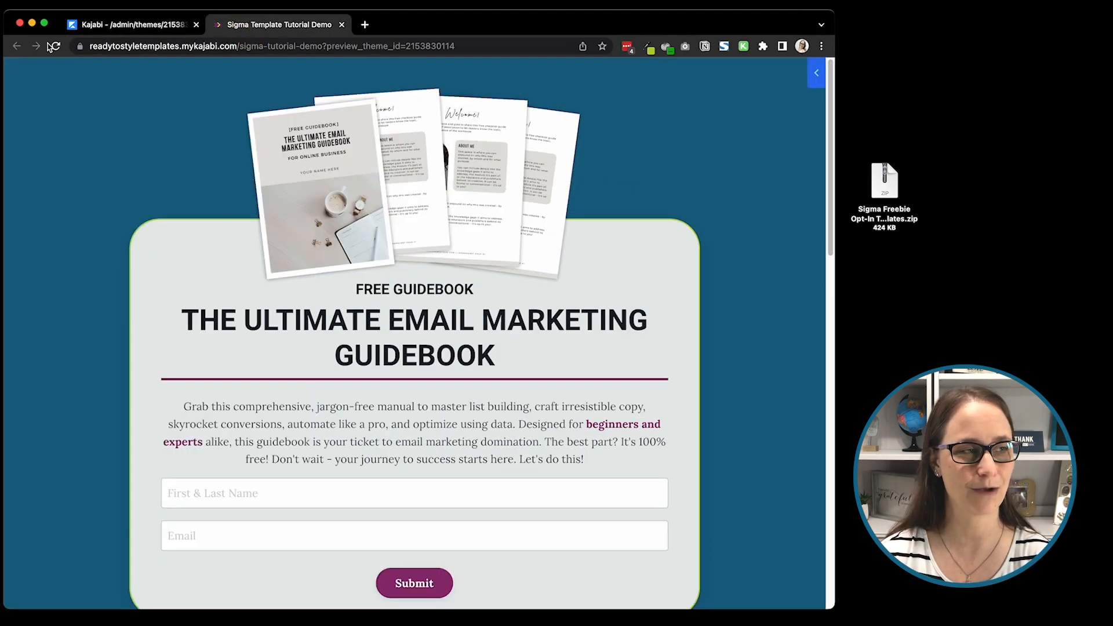
left_click(56, 46)
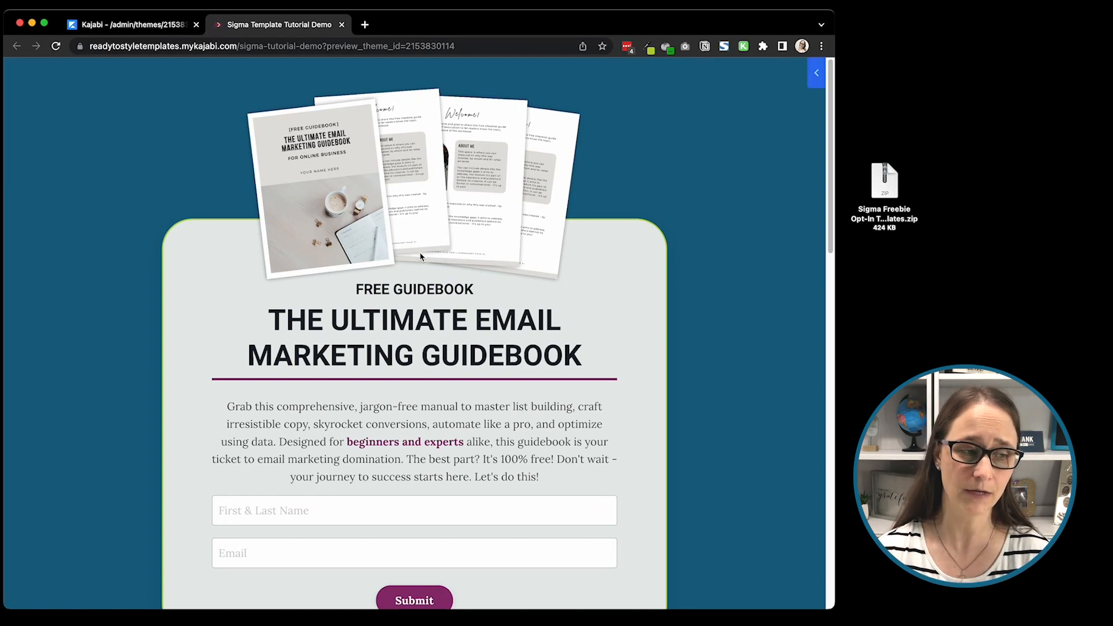
Step: Return to the page editor's section list and show the hidden Opt-in Form v2 section
left_click(161, 27)
scroll(458, 325, "down", 10)
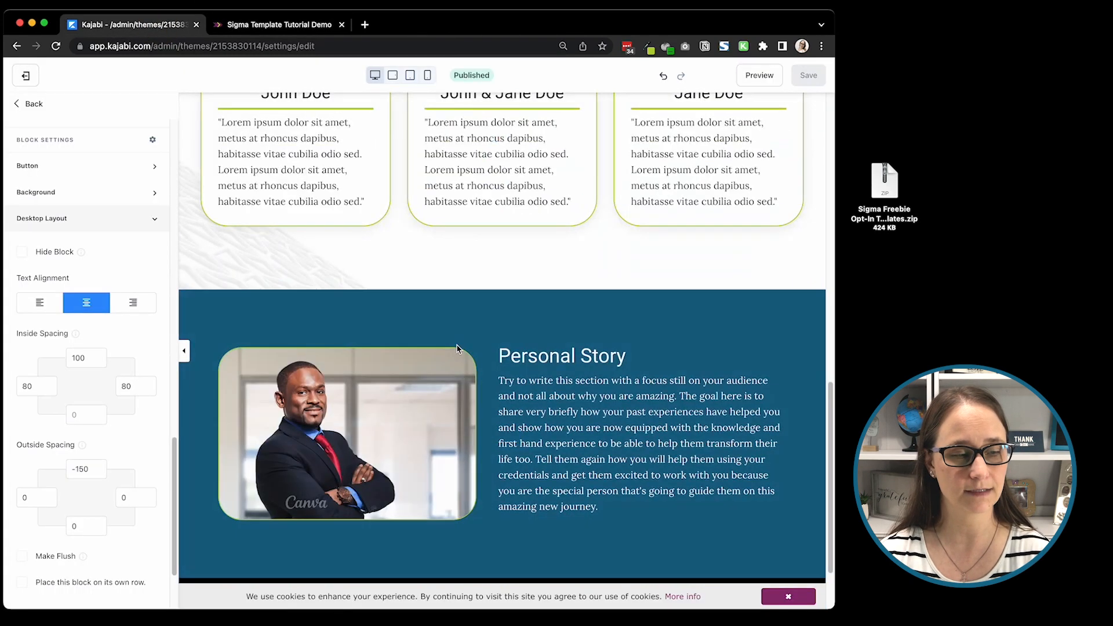
scroll(458, 347, "down", 2)
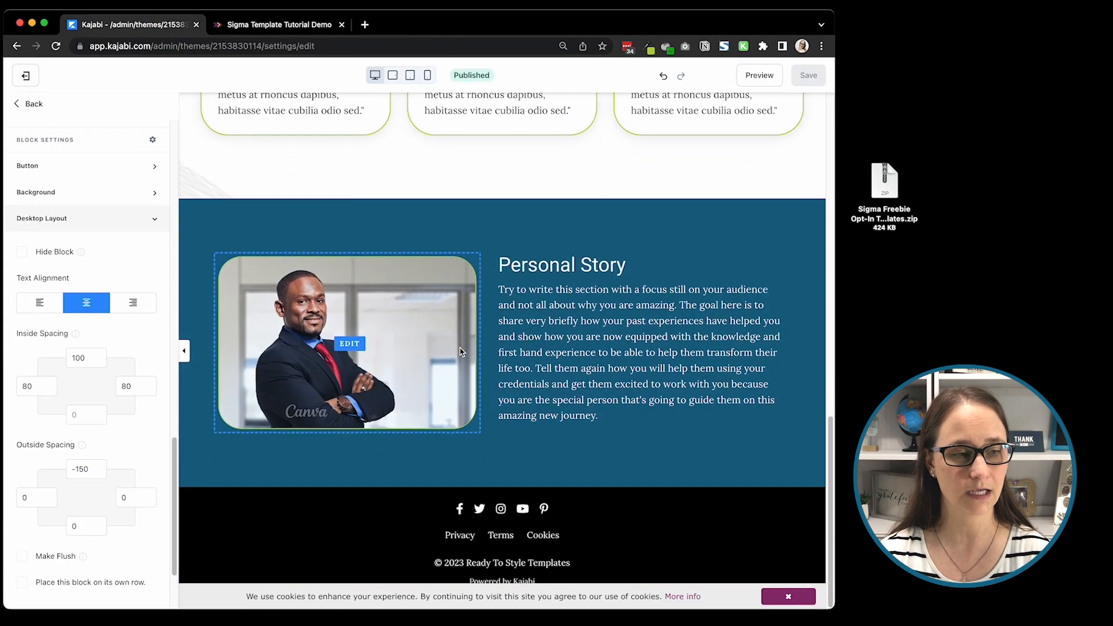
left_click(34, 105)
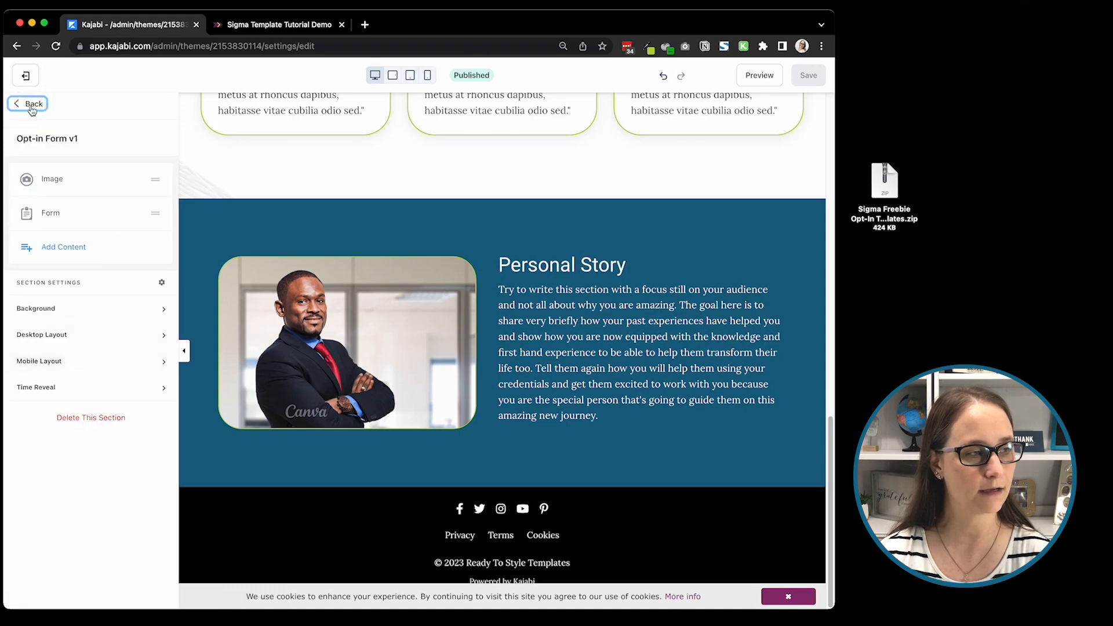
left_click(32, 110)
left_click(116, 318)
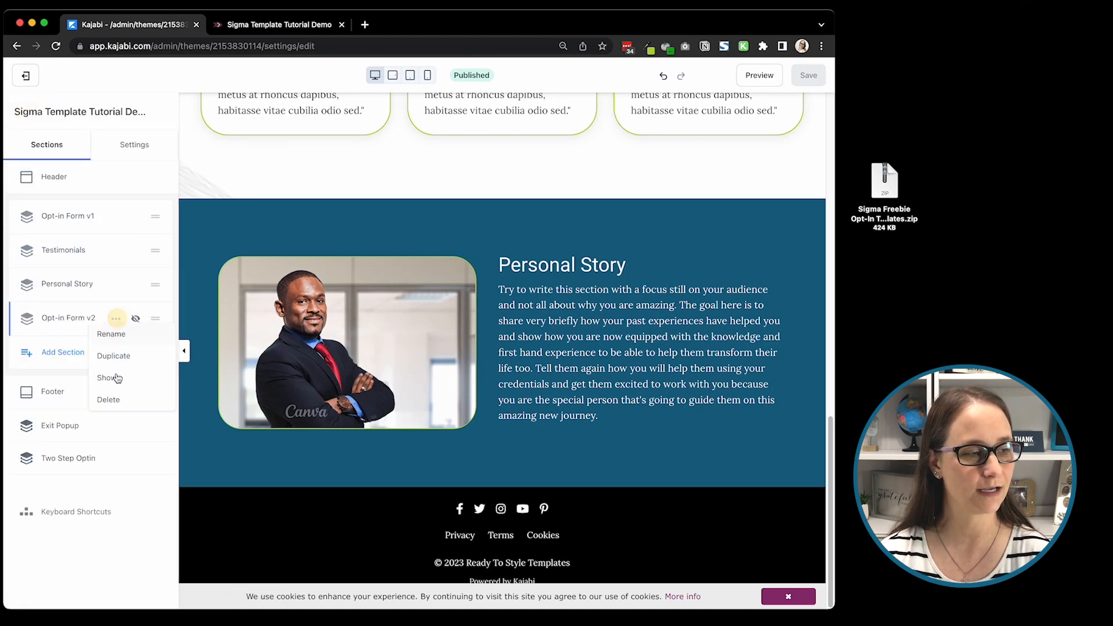
left_click(107, 378)
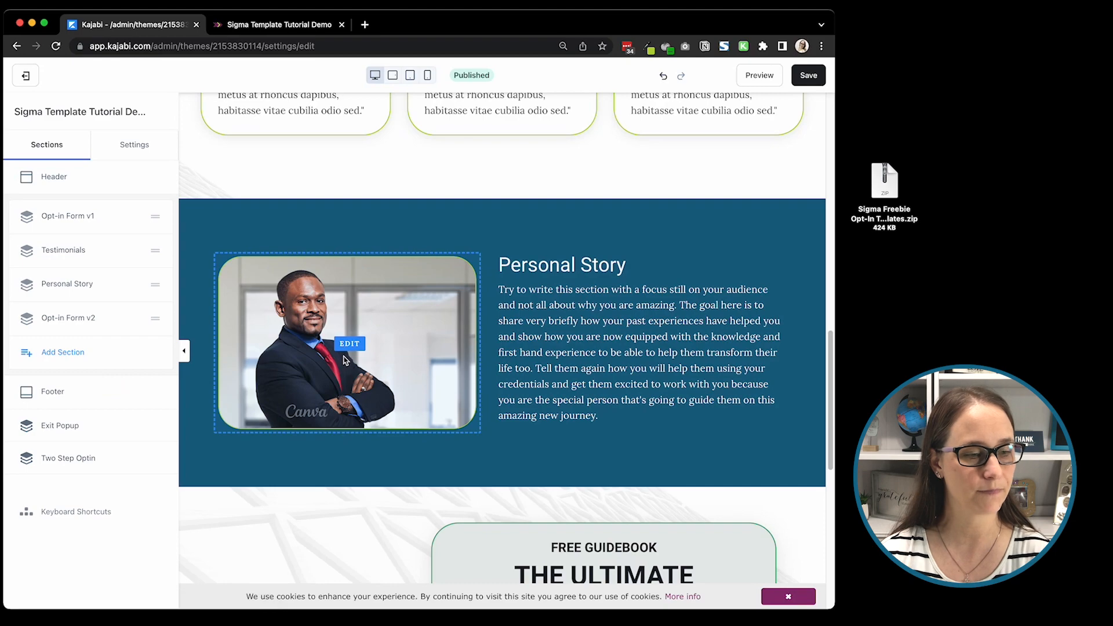
Step: Compare the Opt-in Form v2 section with the first form and examine its form block's desktop layout spacing
scroll(341, 359, "down", 8)
scroll(343, 357, "up", 4)
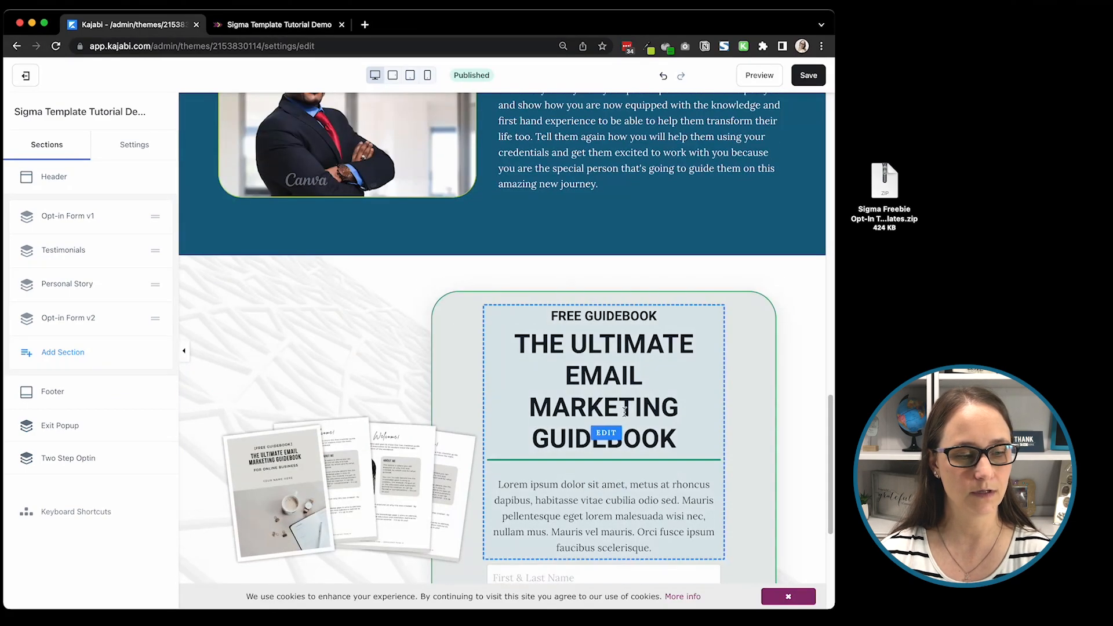
scroll(624, 411, "up", 15)
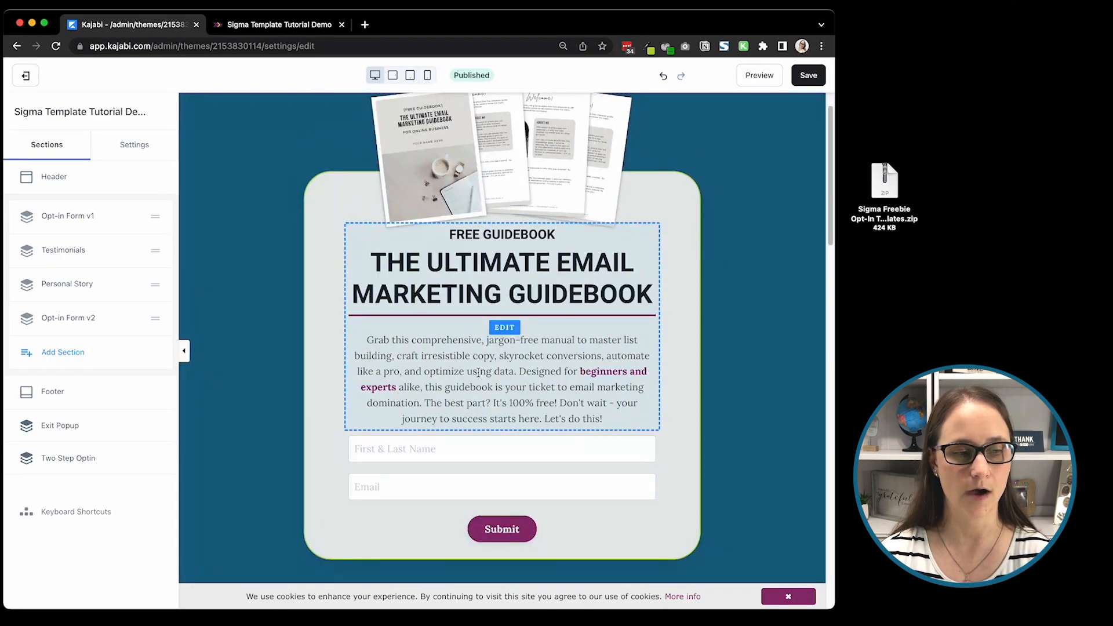
scroll(478, 371, "down", 15)
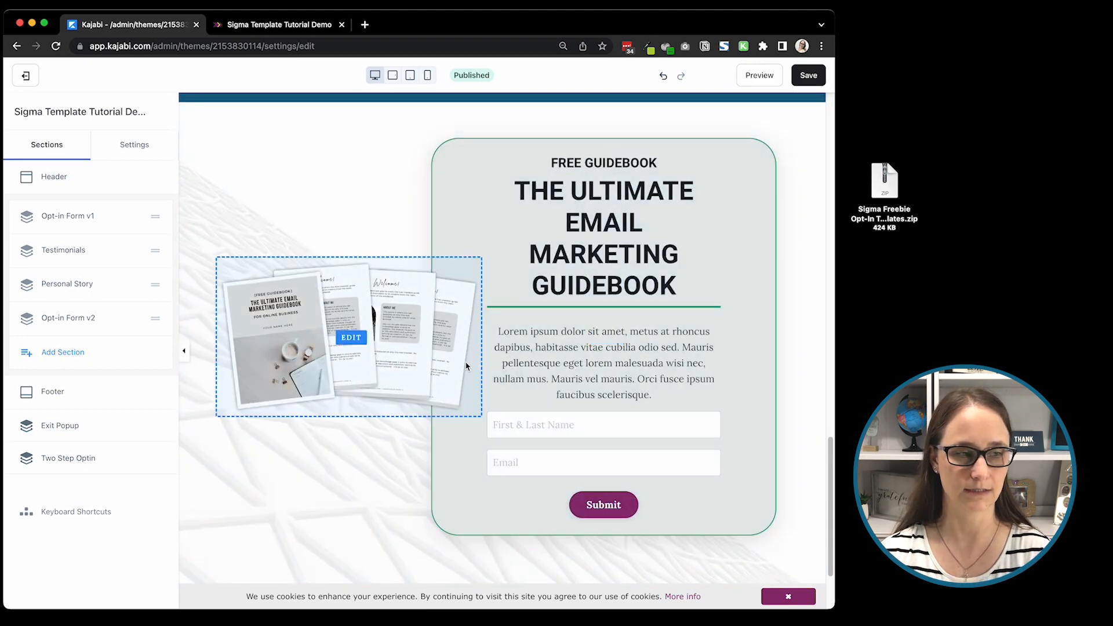
left_click(482, 219)
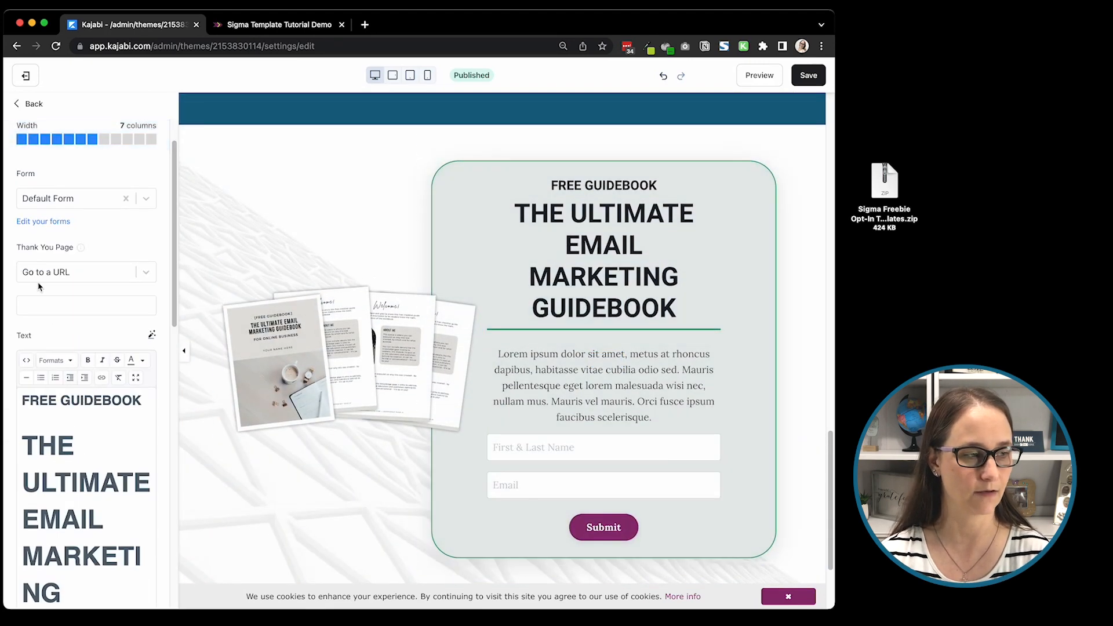
scroll(38, 286, "down", 10)
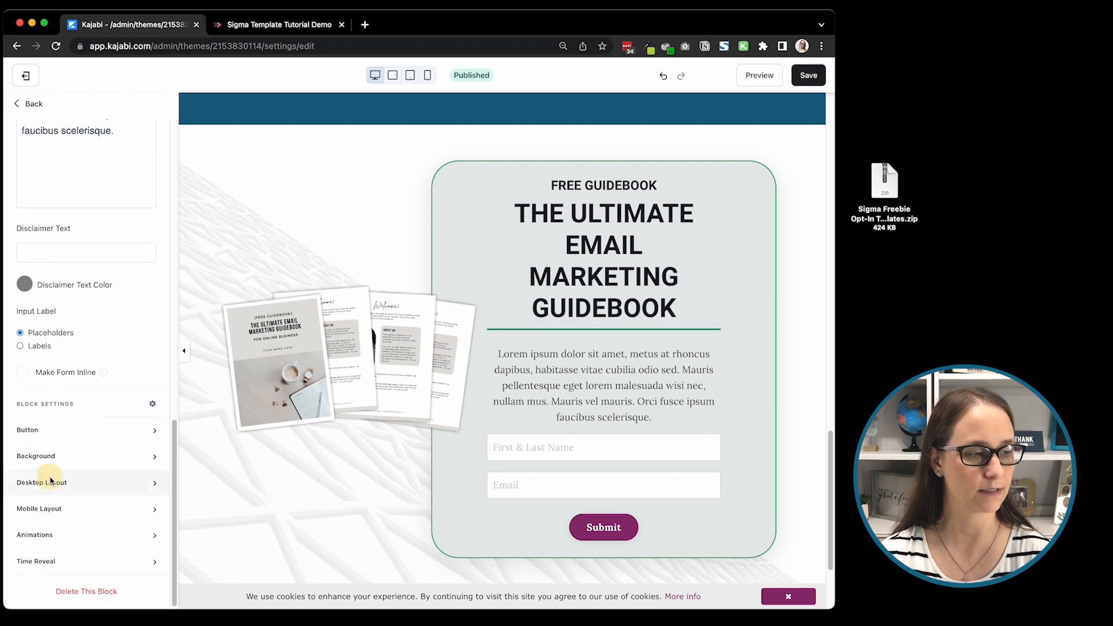
left_click(50, 480)
scroll(77, 404, "down", 6)
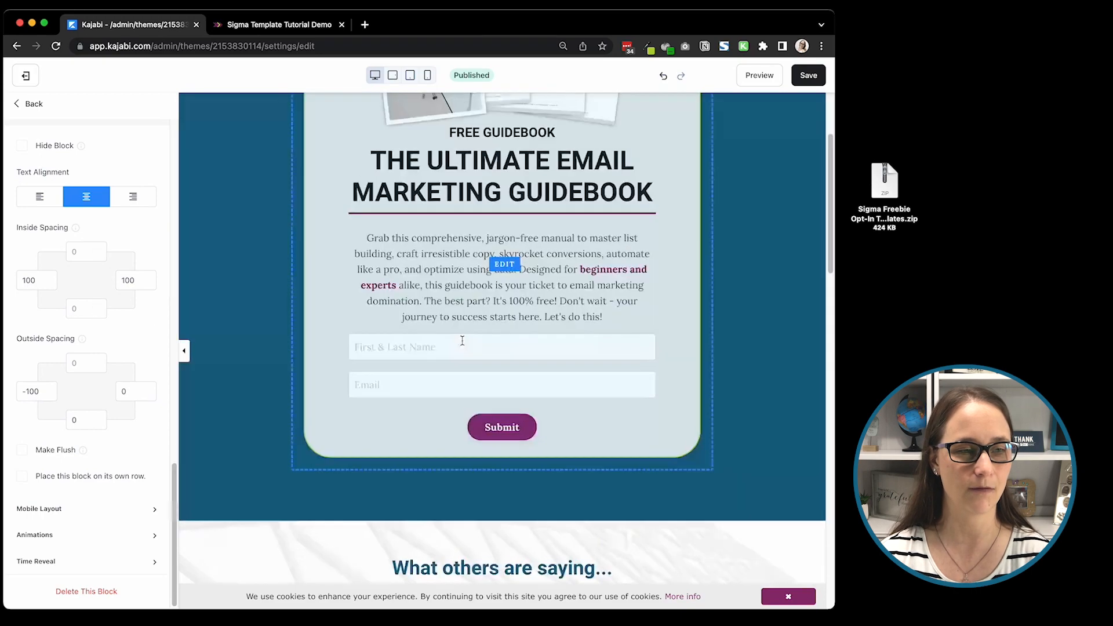
Step: Set the first opt-in form block's bottom inside spacing to 50 for desktop and save the page
left_click(331, 270)
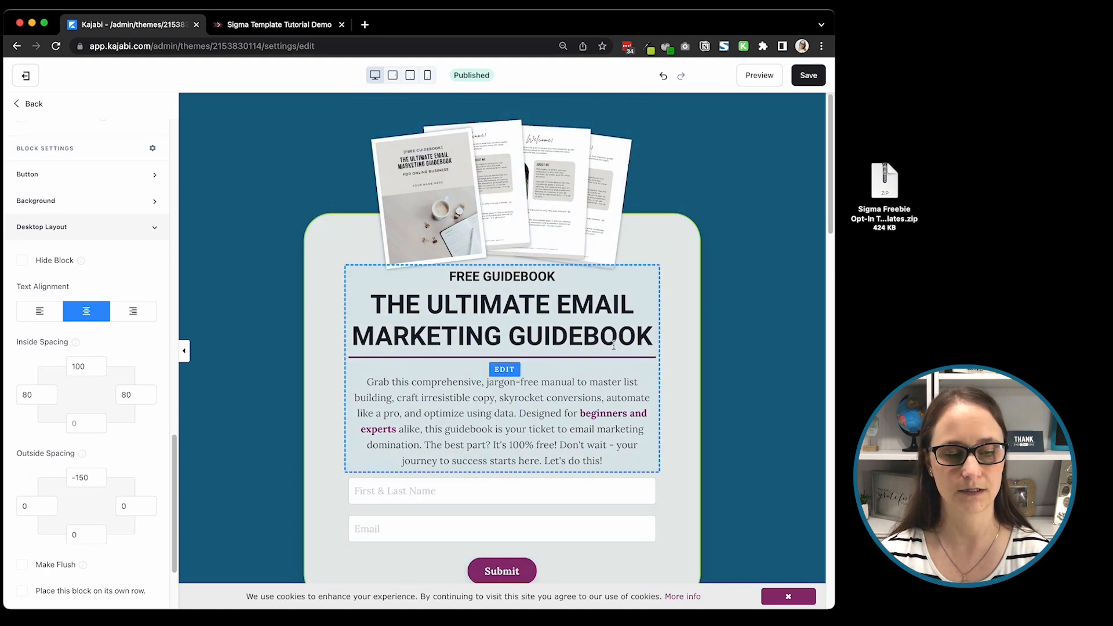
scroll(614, 345, "down", 1)
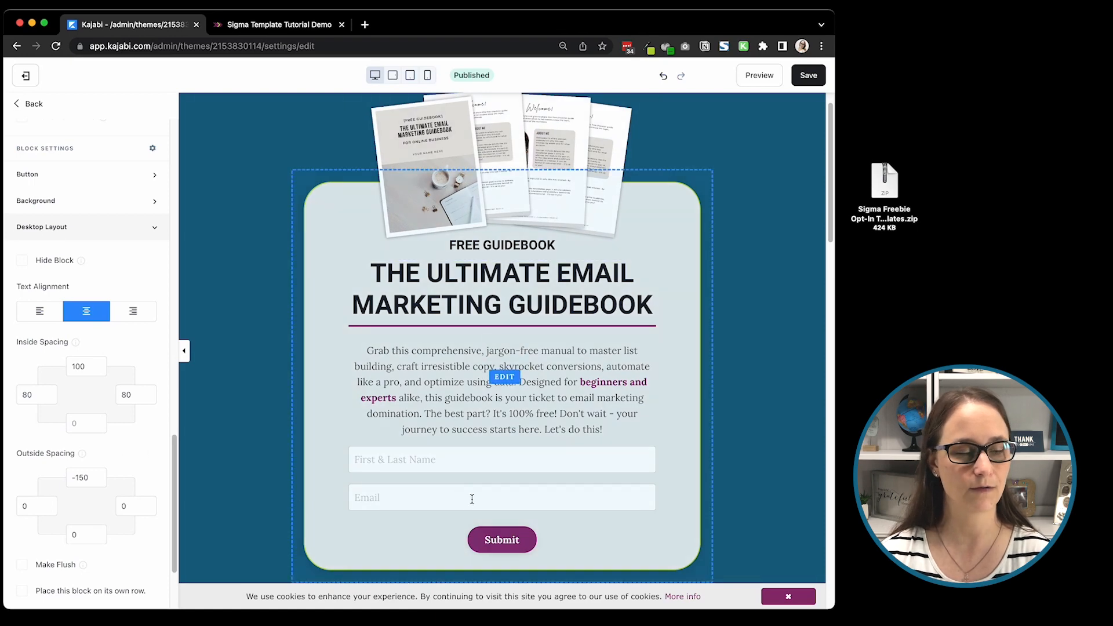
left_click(81, 425)
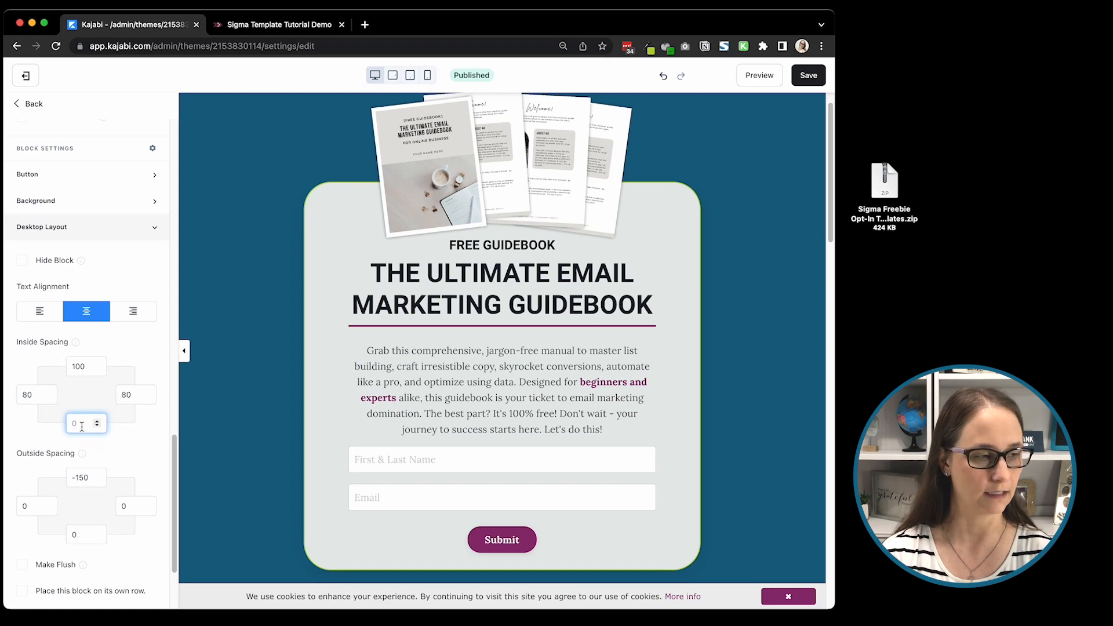
scroll(367, 254, "down", 1)
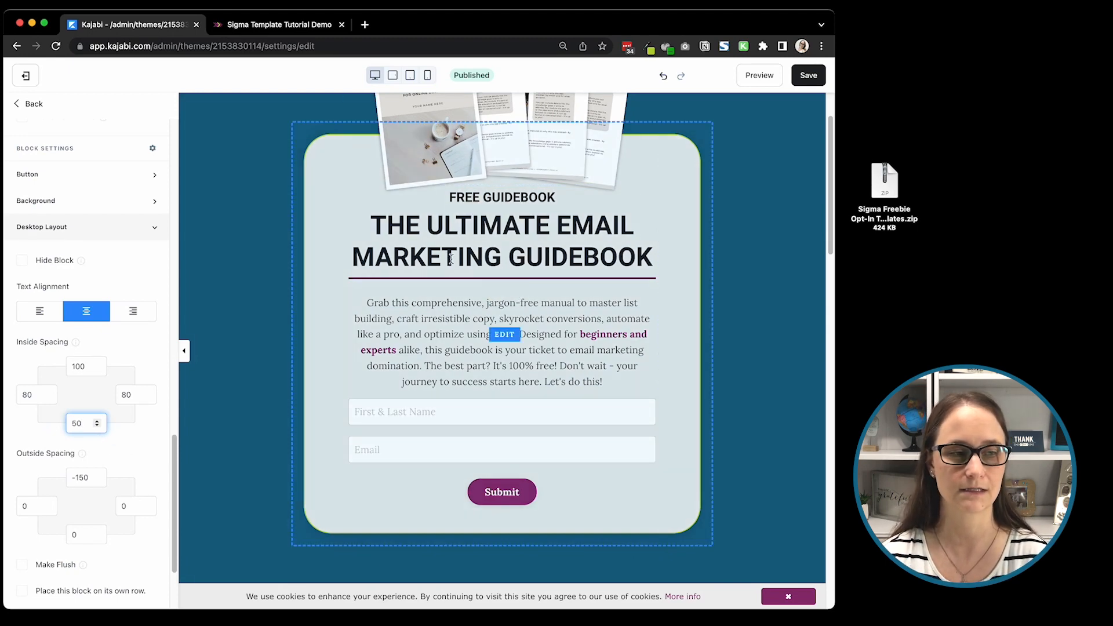
left_click(815, 75)
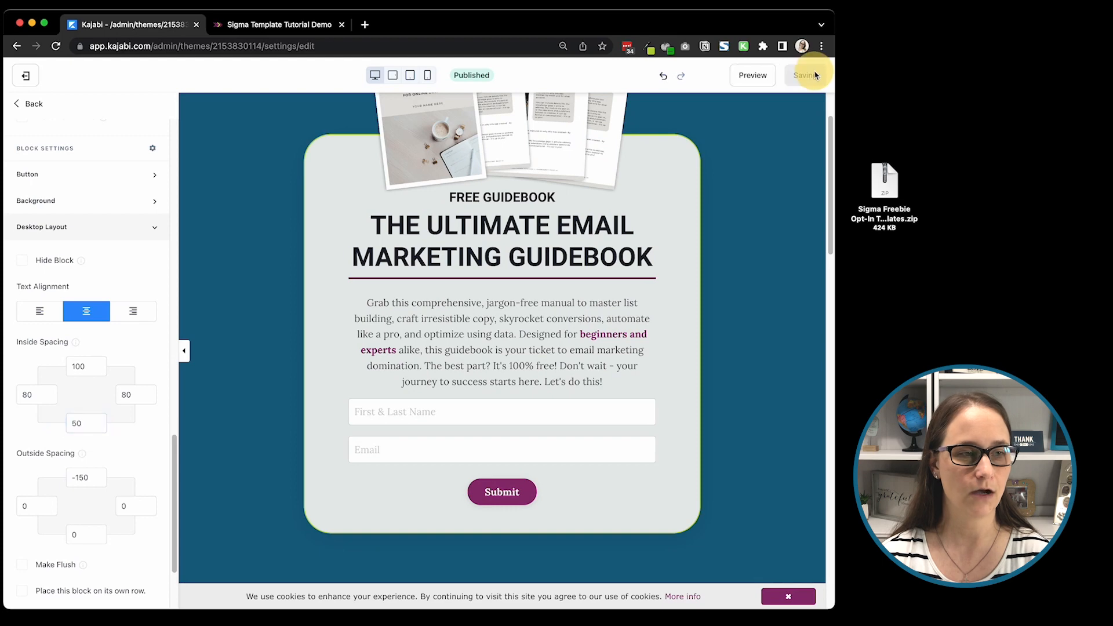
Step: Check the form's mobile layout in the editor's phone view, and in the page preview with the browser window narrowed to phone width
left_click(428, 76)
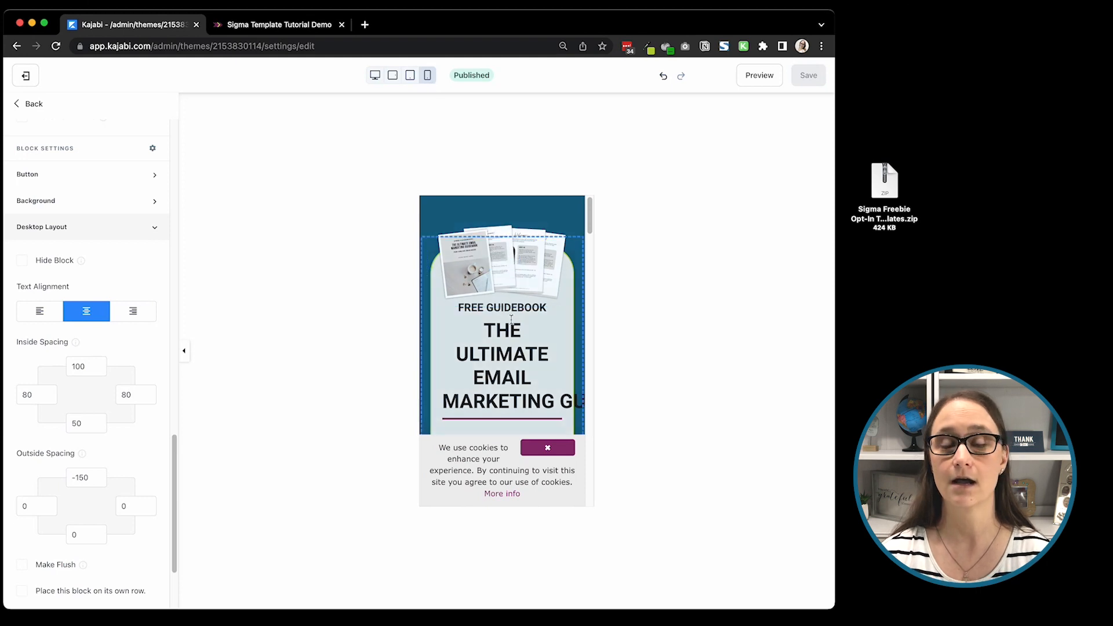
scroll(509, 320, "down", 2)
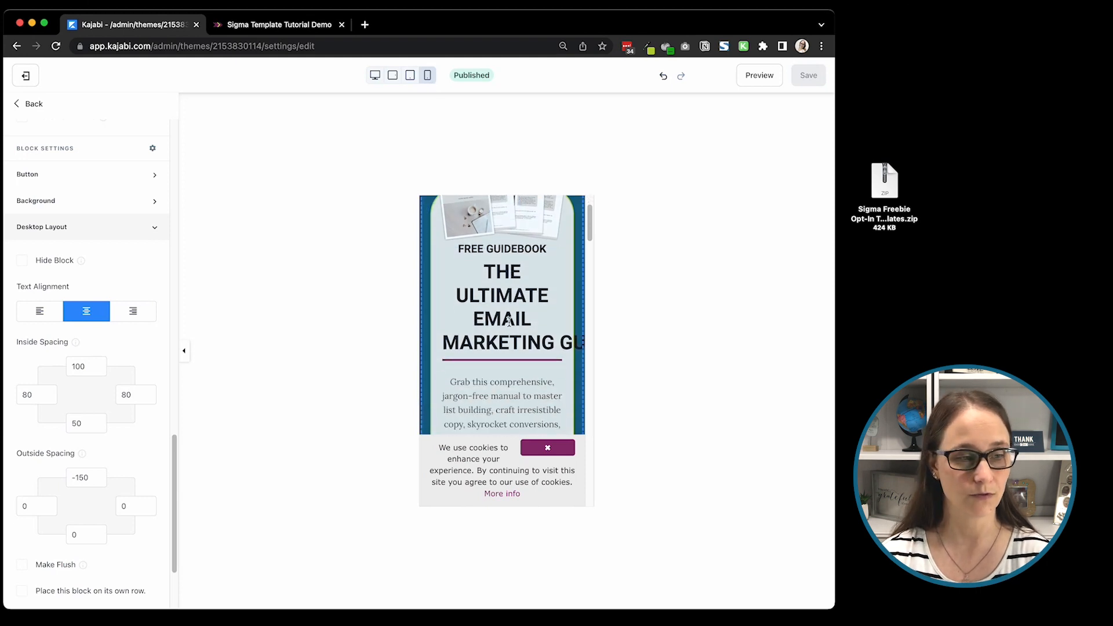
left_click(746, 76)
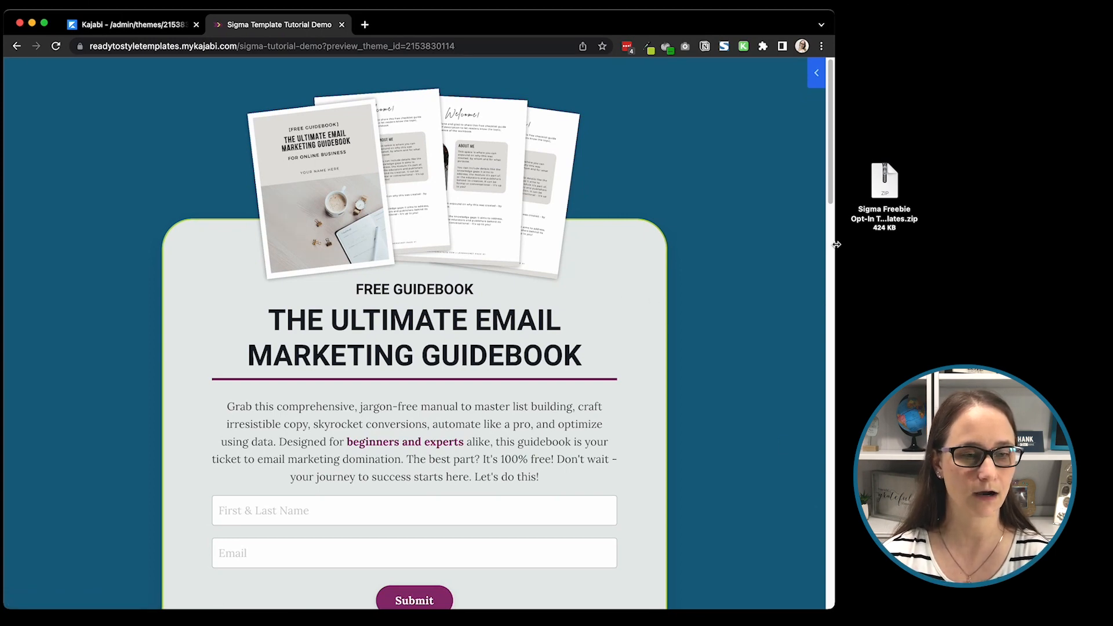
left_click_drag(836, 341, 221, 280)
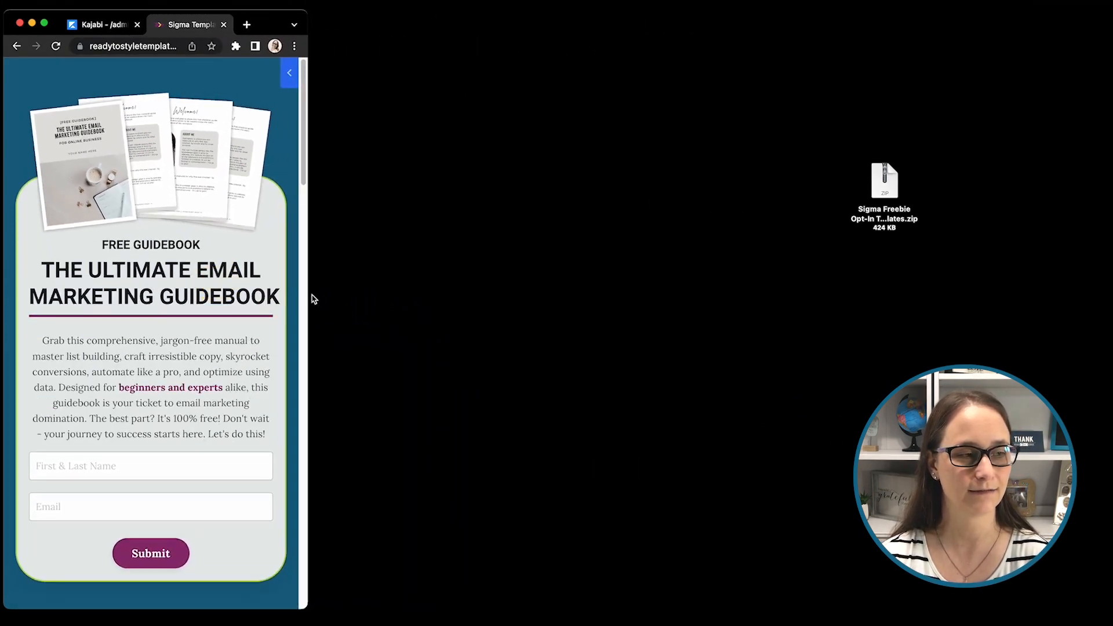
left_click_drag(307, 294, 228, 273)
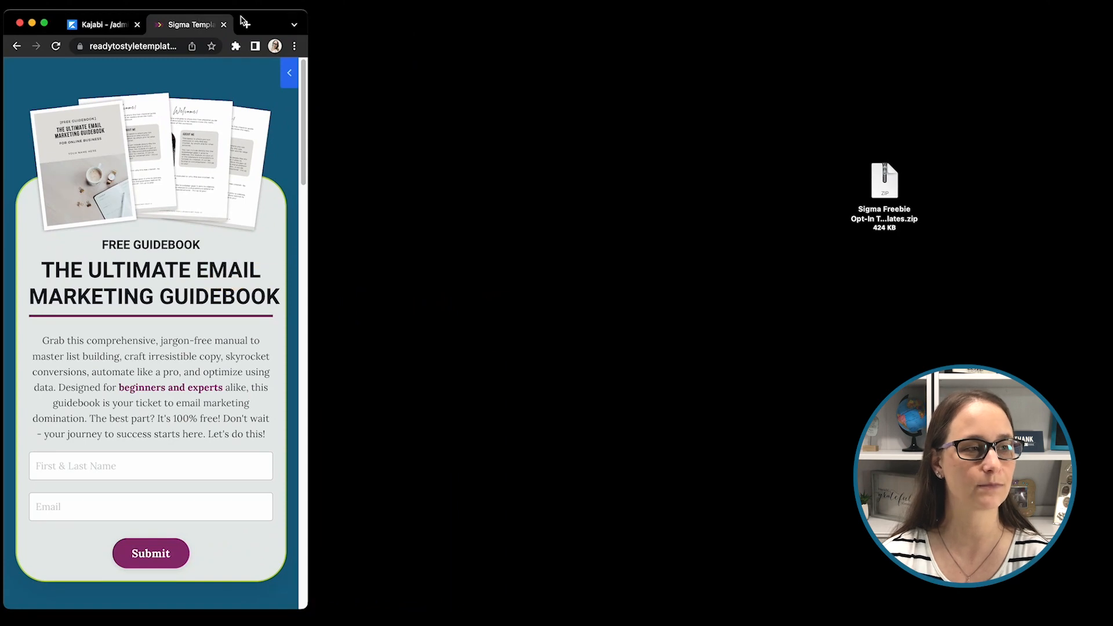
Step: Examine the opt-in form and the start of the testimonials in the page preview at phone width
left_click_drag(274, 26, 627, 35)
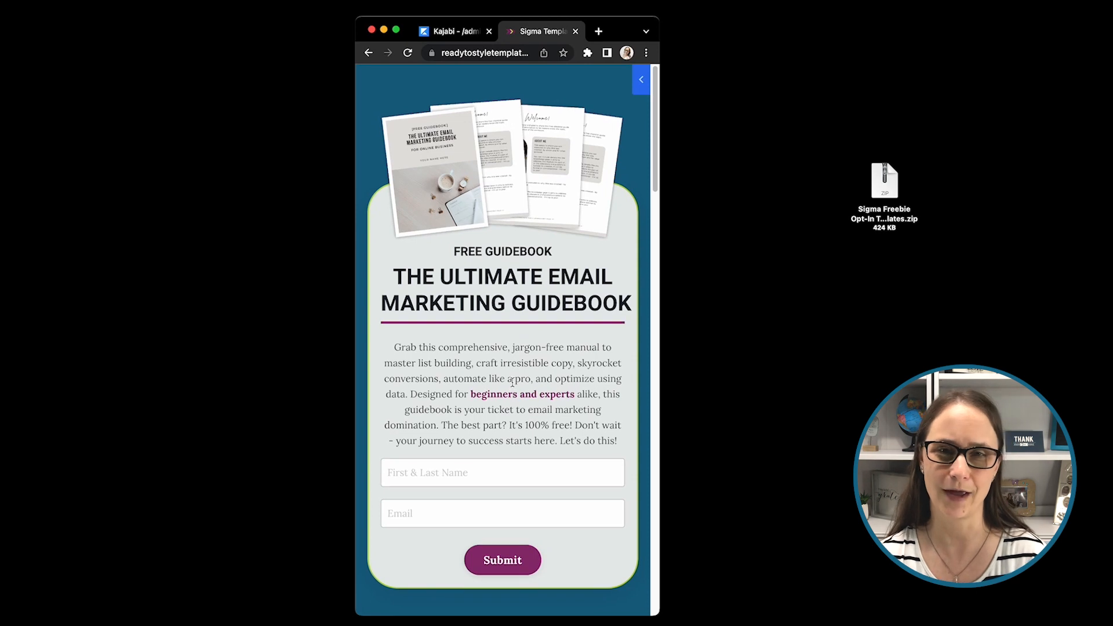
scroll(513, 381, "down", 3)
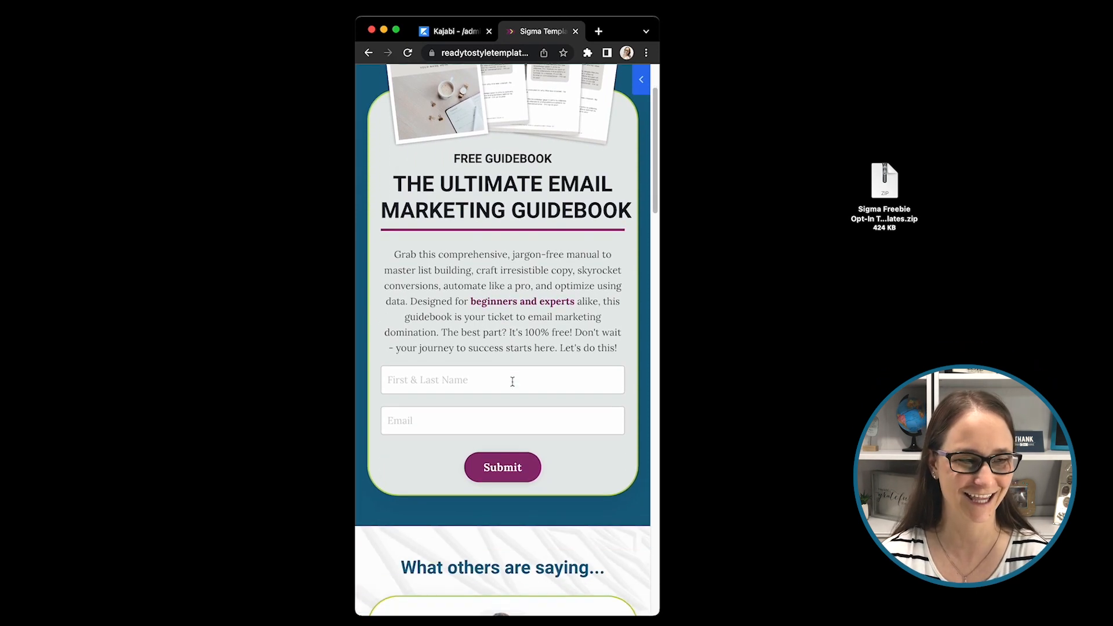
scroll(513, 384, "down", 2)
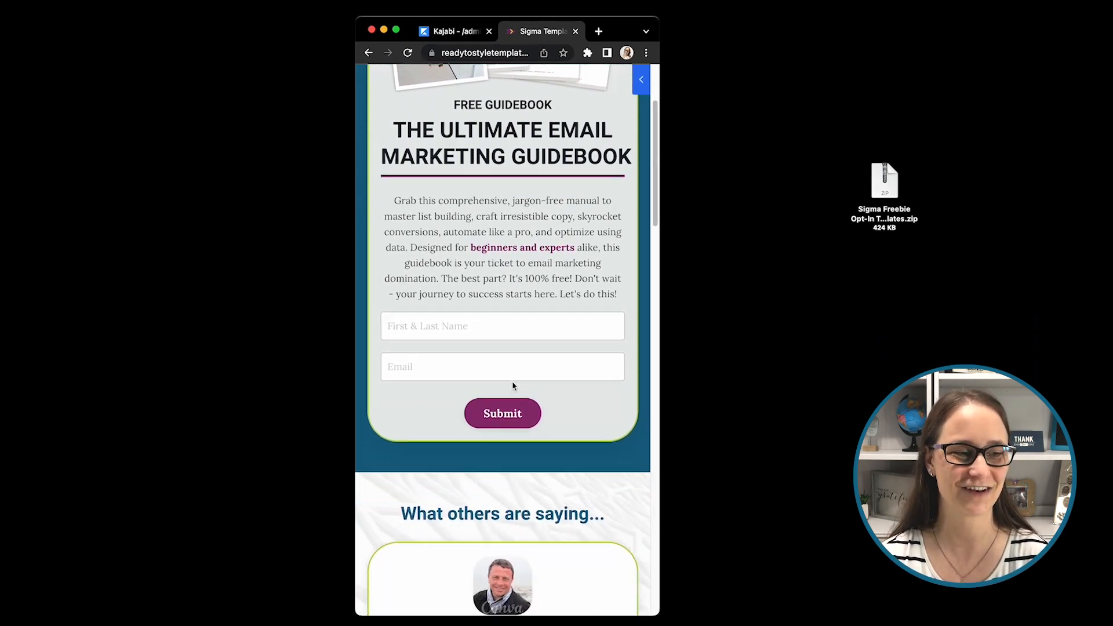
scroll(494, 338, "up", 2)
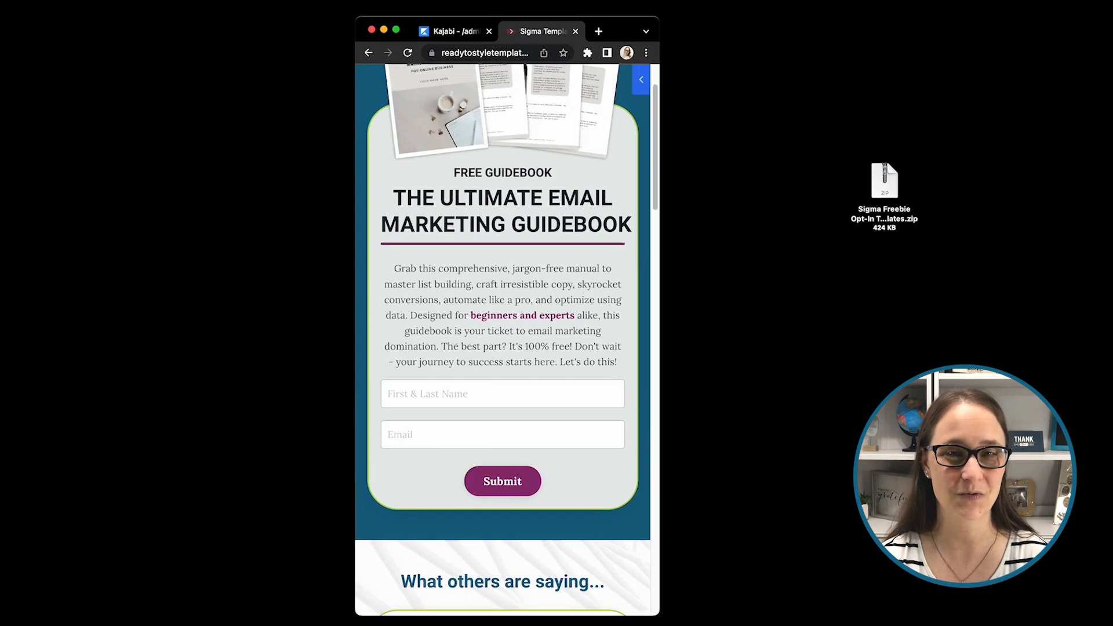
scroll(494, 339, "up", 1)
scroll(494, 338, "up", 2)
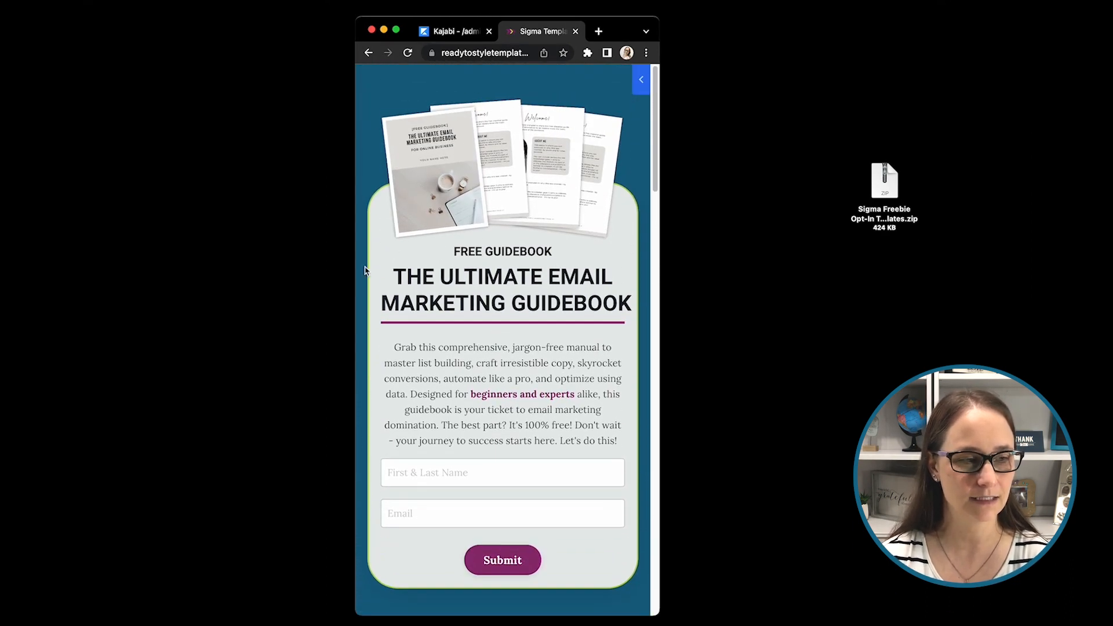
Step: Return to the page editor and widen the browser window enough to continue editing
left_click(472, 33)
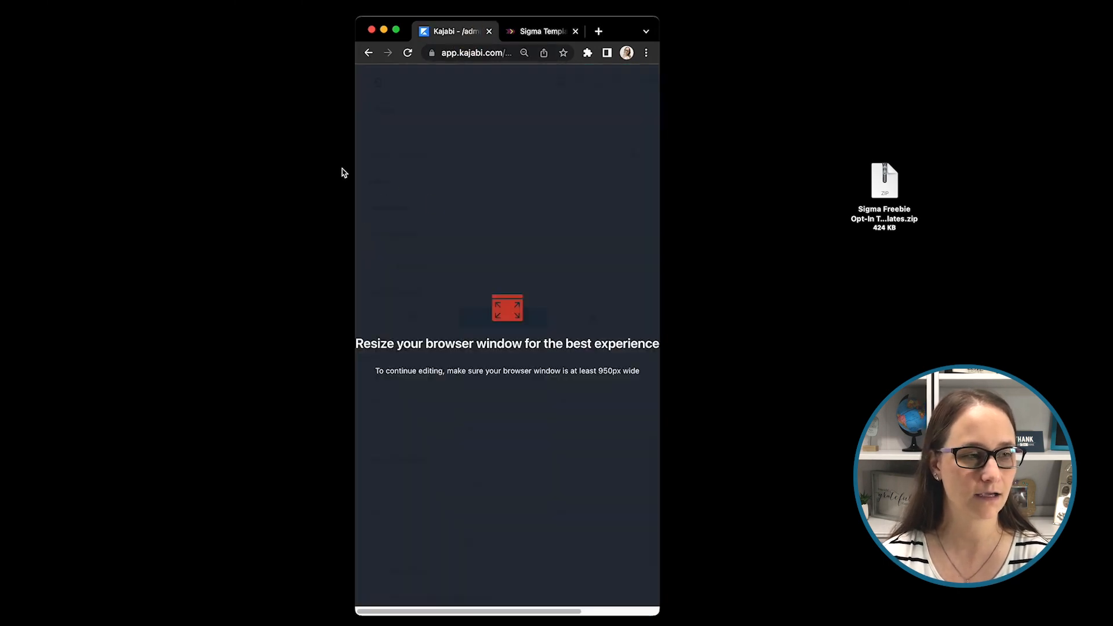
left_click_drag(355, 172, 0, 165)
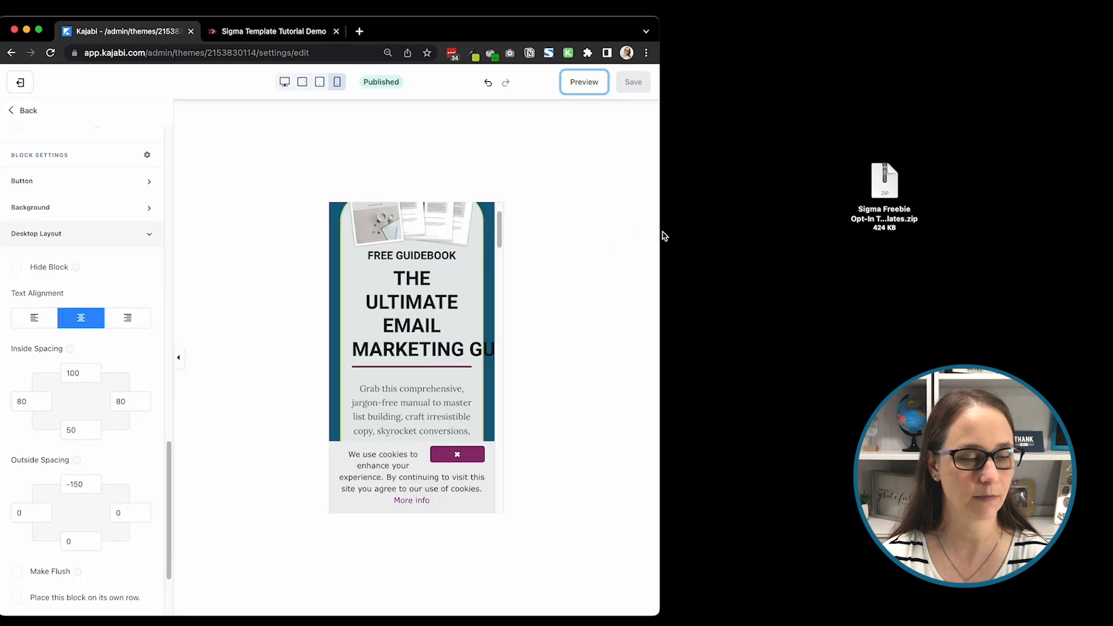
left_click(738, 236)
left_click_drag(659, 224, 725, 230)
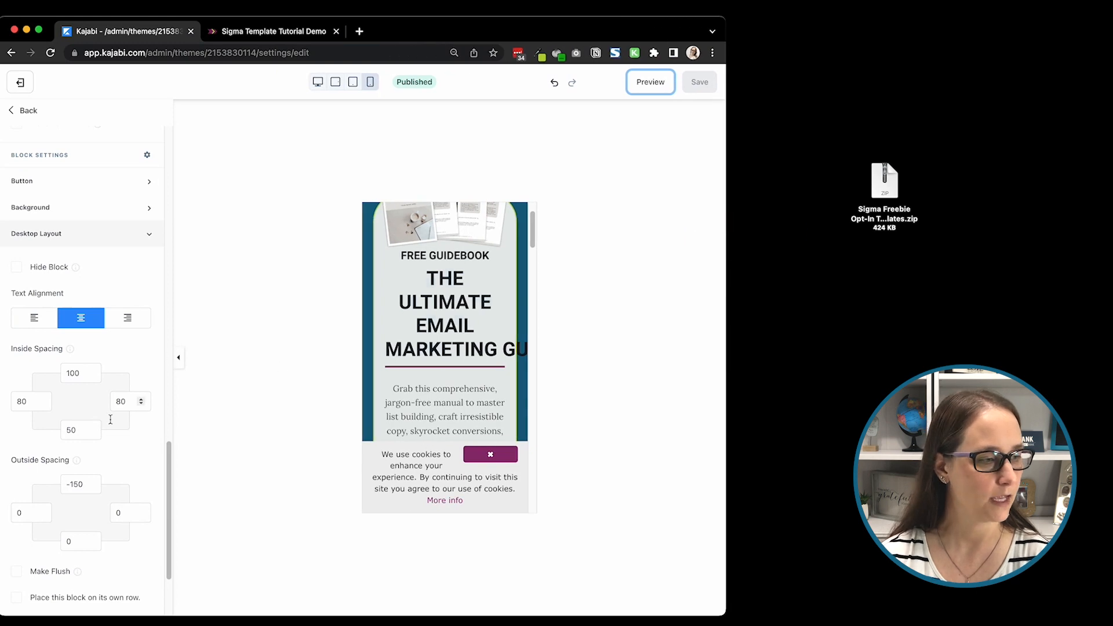
Step: Set the first opt-in form block's left and right inside spacing to 10 for mobile and save the page
scroll(93, 394, "down", 5)
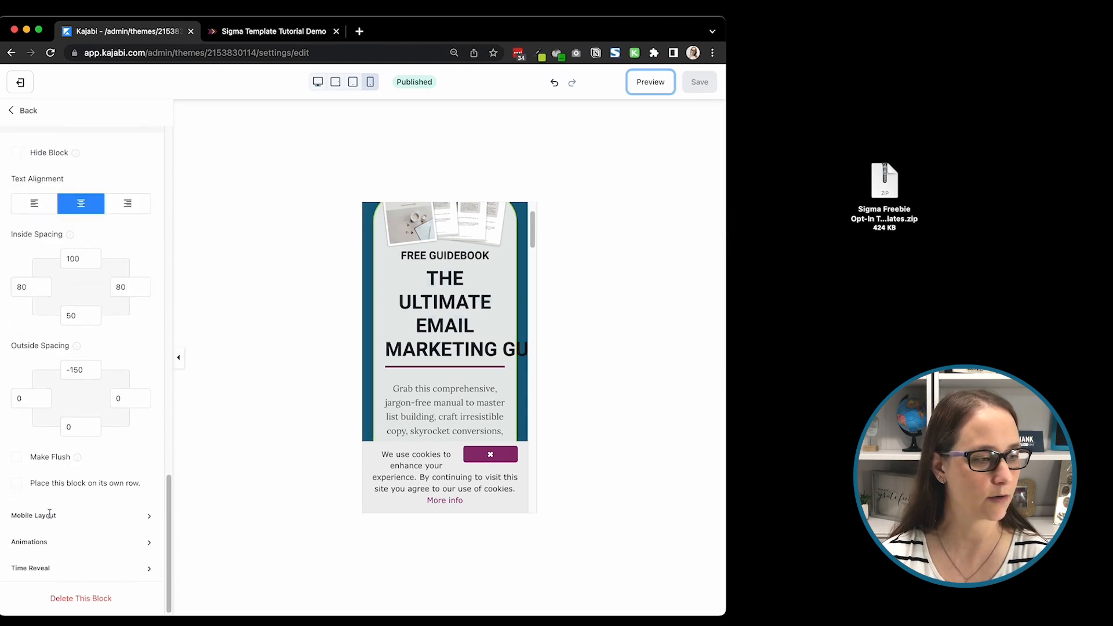
left_click(50, 517)
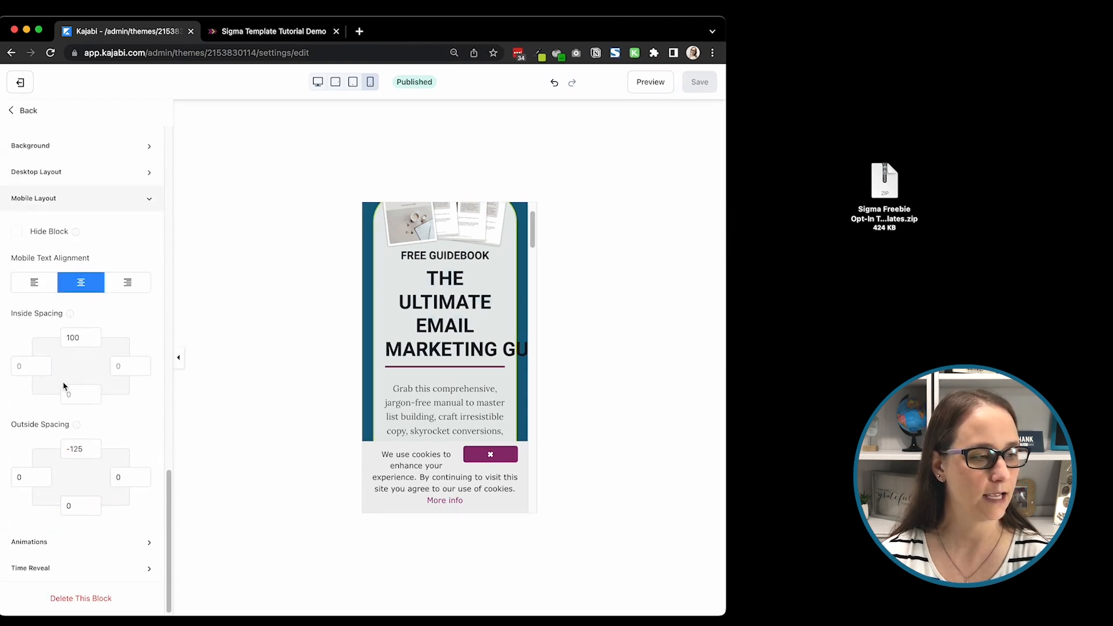
left_click(29, 371)
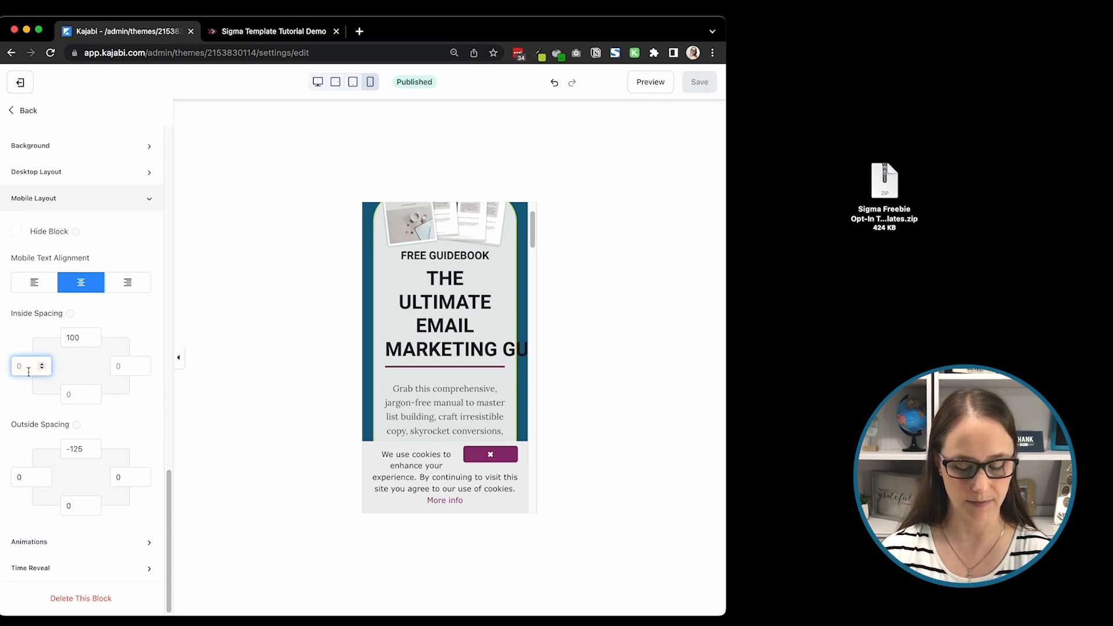
type("10")
key("Tab")
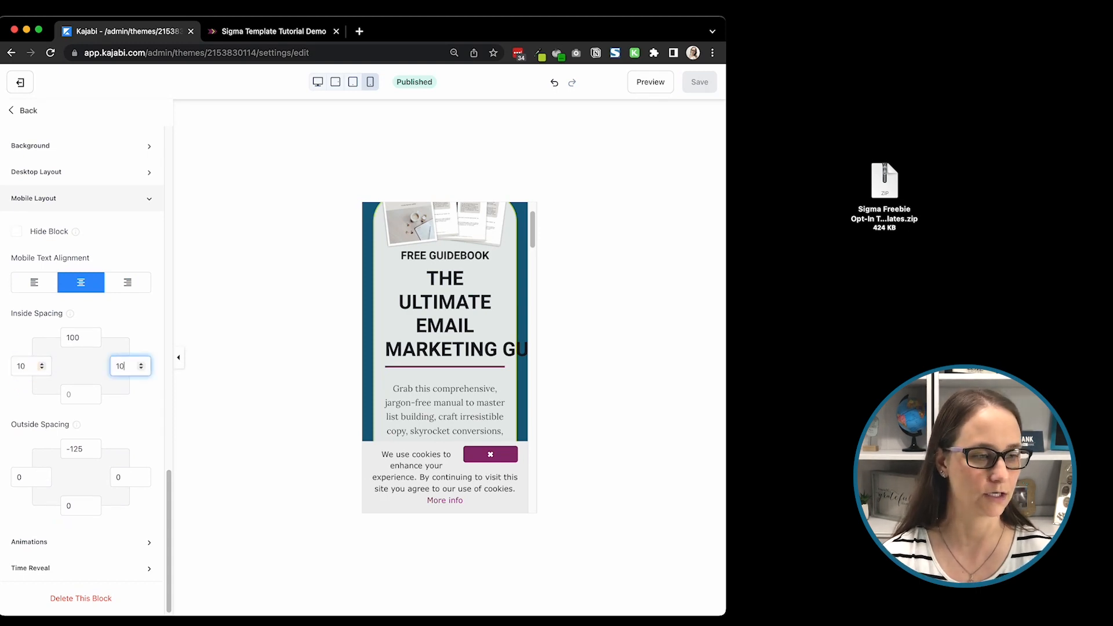
scroll(426, 341, "down", 1)
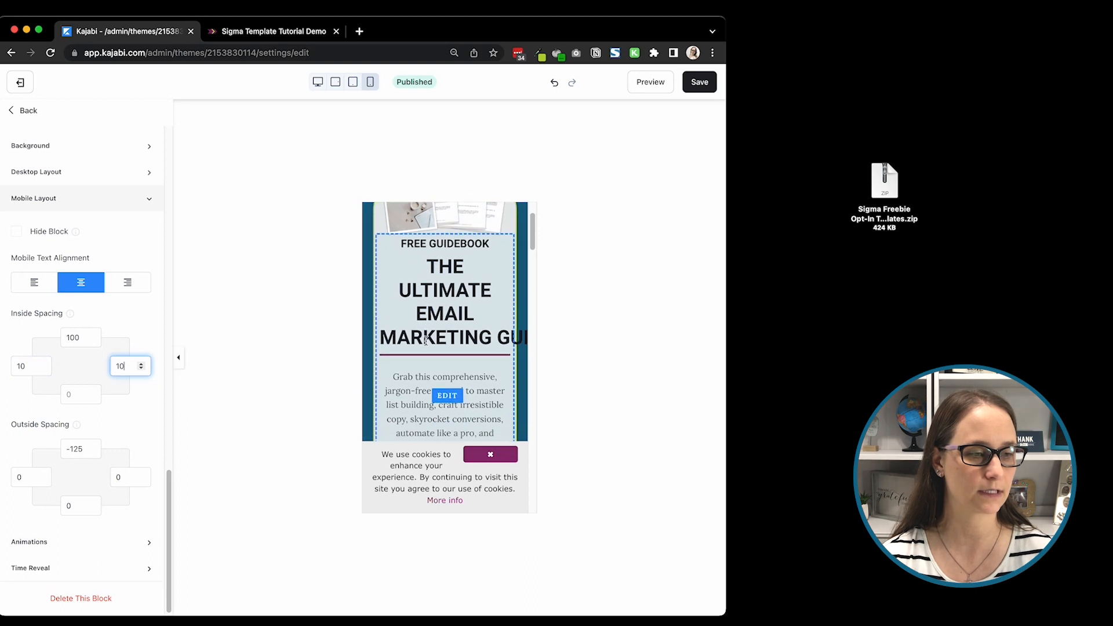
scroll(480, 313, "down", 3)
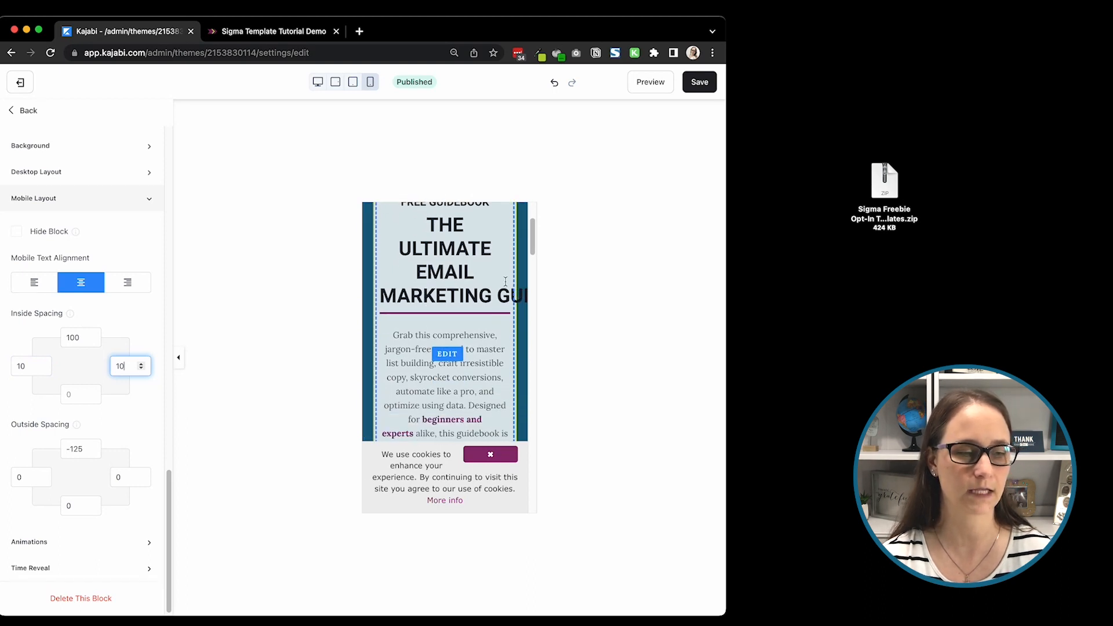
left_click(698, 83)
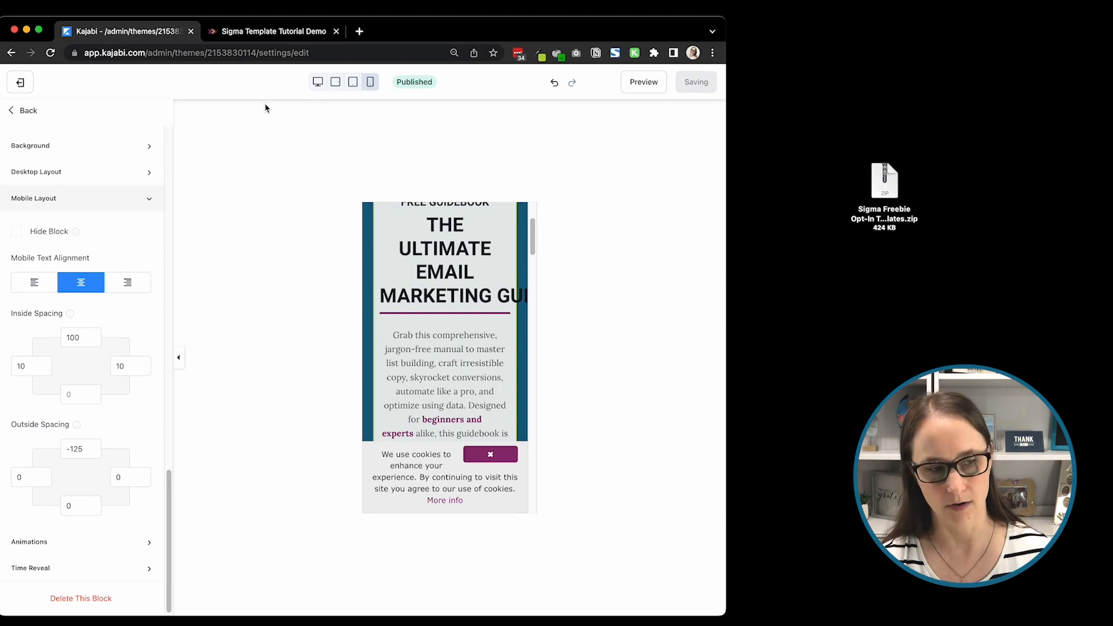
Step: Reload the page preview, check the form's side spacing at phone width, and widen the browser window again
left_click(237, 32)
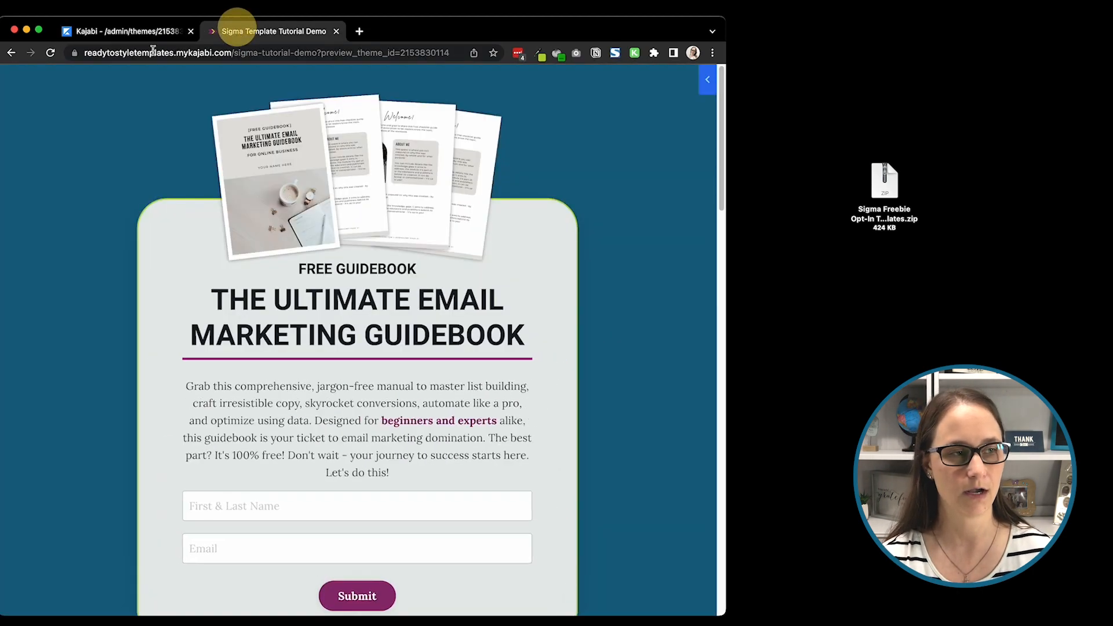
left_click(51, 53)
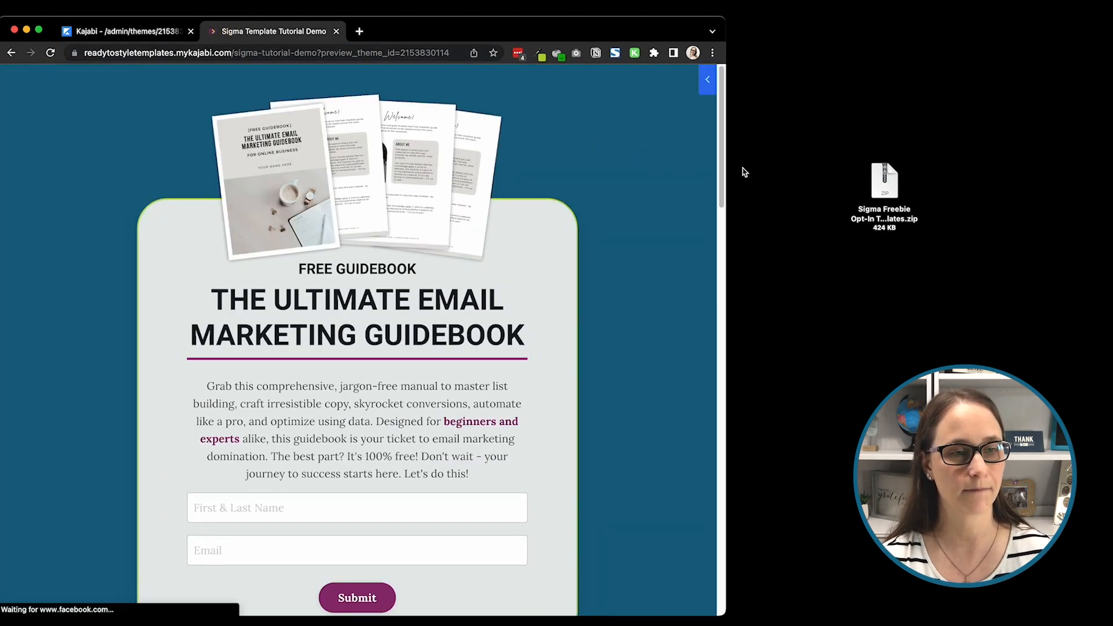
left_click_drag(725, 167, 187, 186)
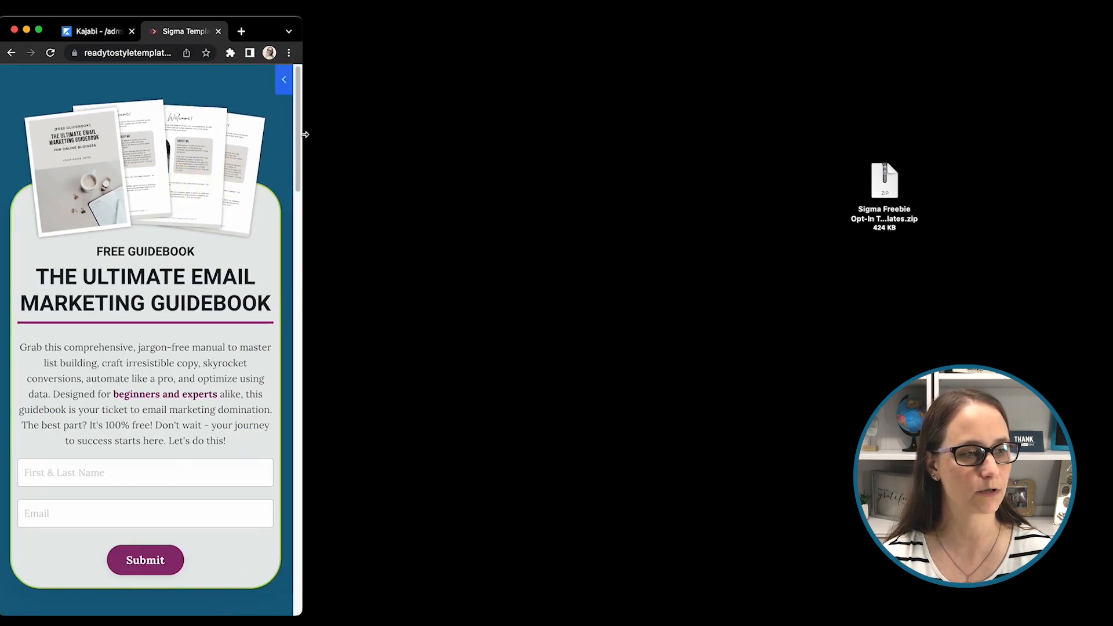
left_click_drag(303, 135, 712, 157)
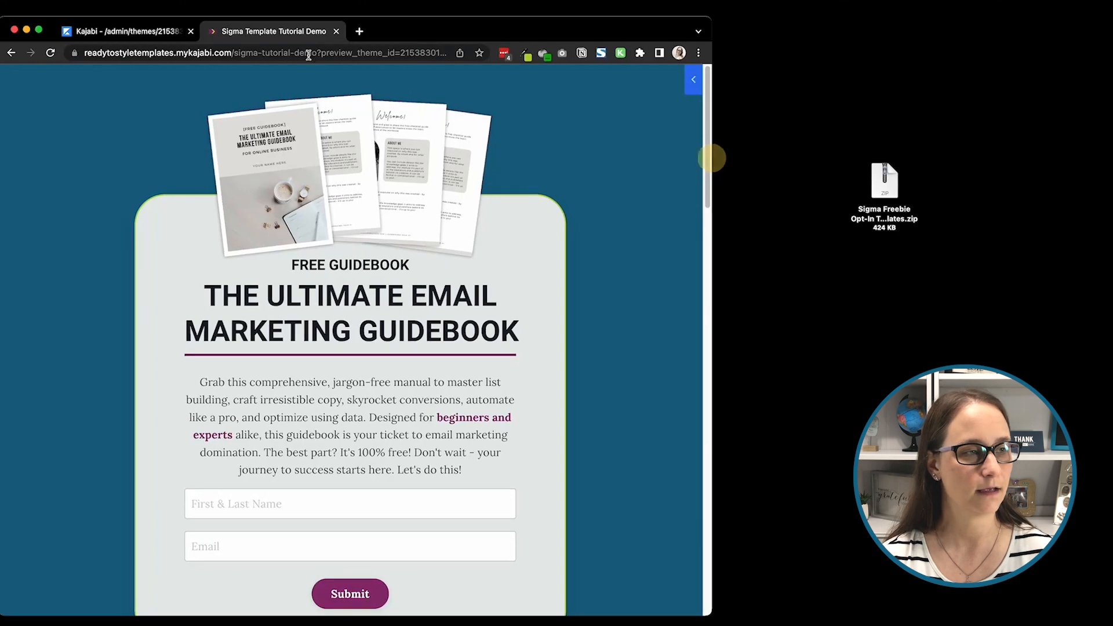
Step: Switch the page editor back to desktop view and open the first testimonial block under "What others are saying..." for editing
left_click(157, 31)
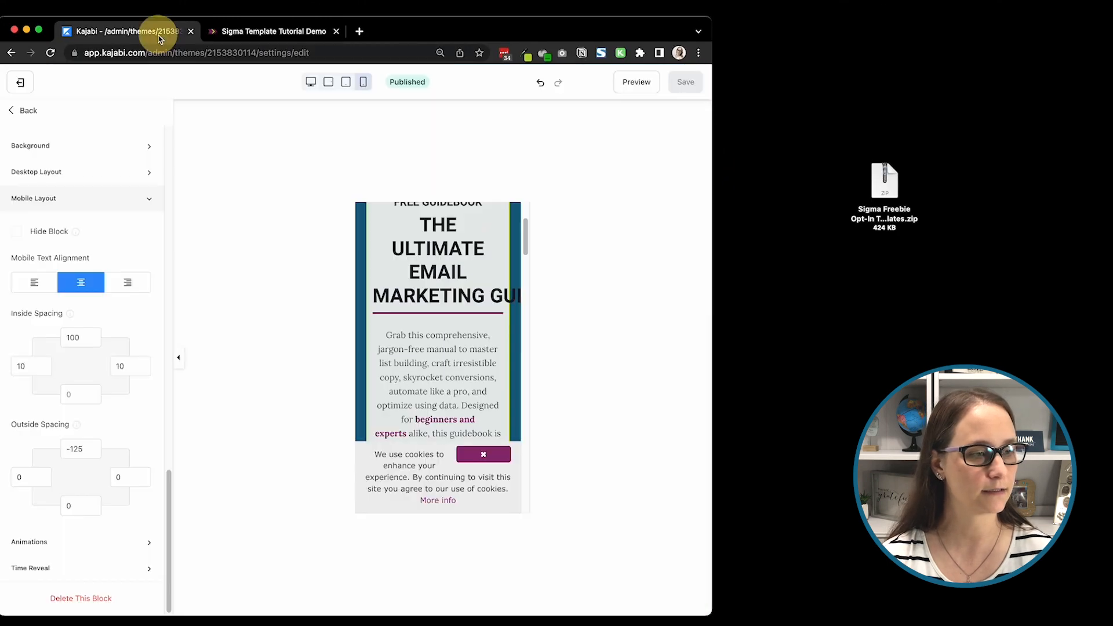
left_click(311, 81)
scroll(433, 284, "down", 5)
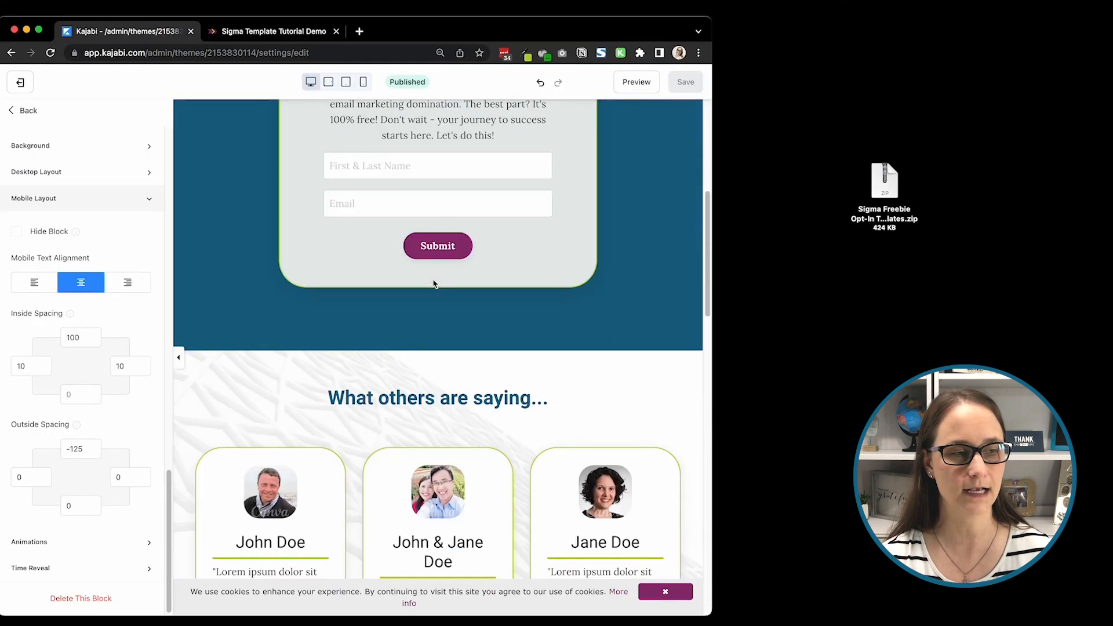
scroll(433, 284, "down", 5)
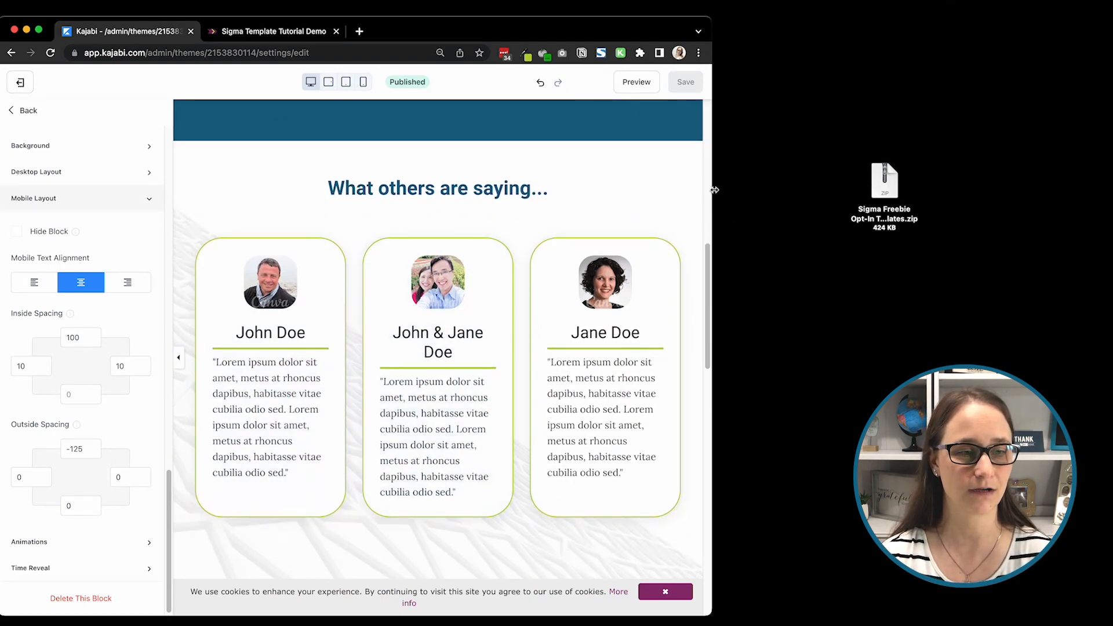
left_click_drag(714, 190, 737, 190)
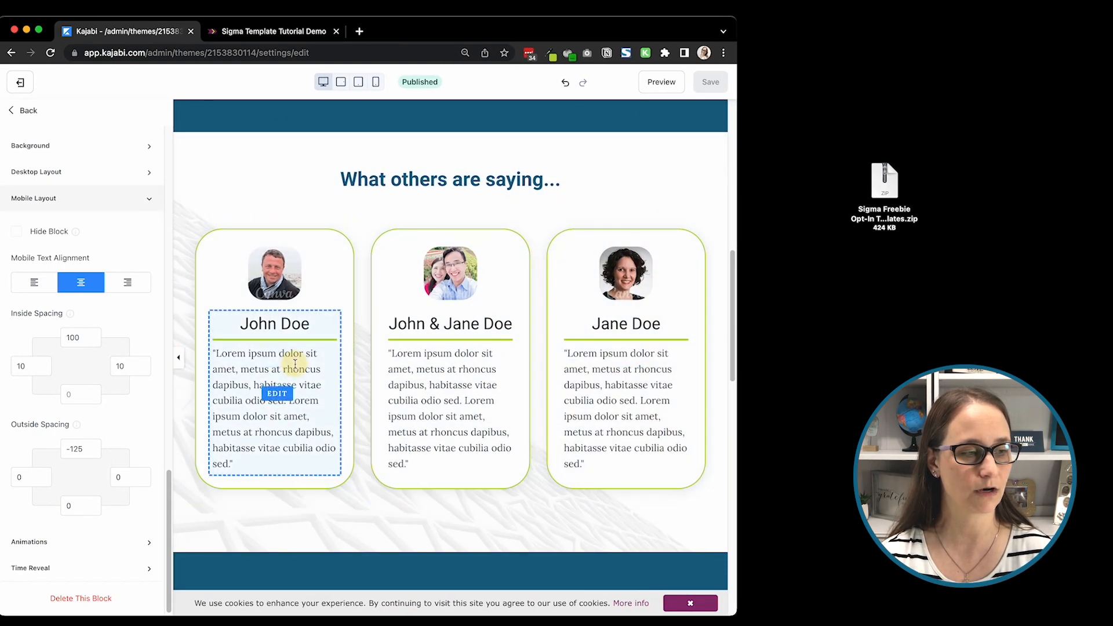
left_click(277, 393)
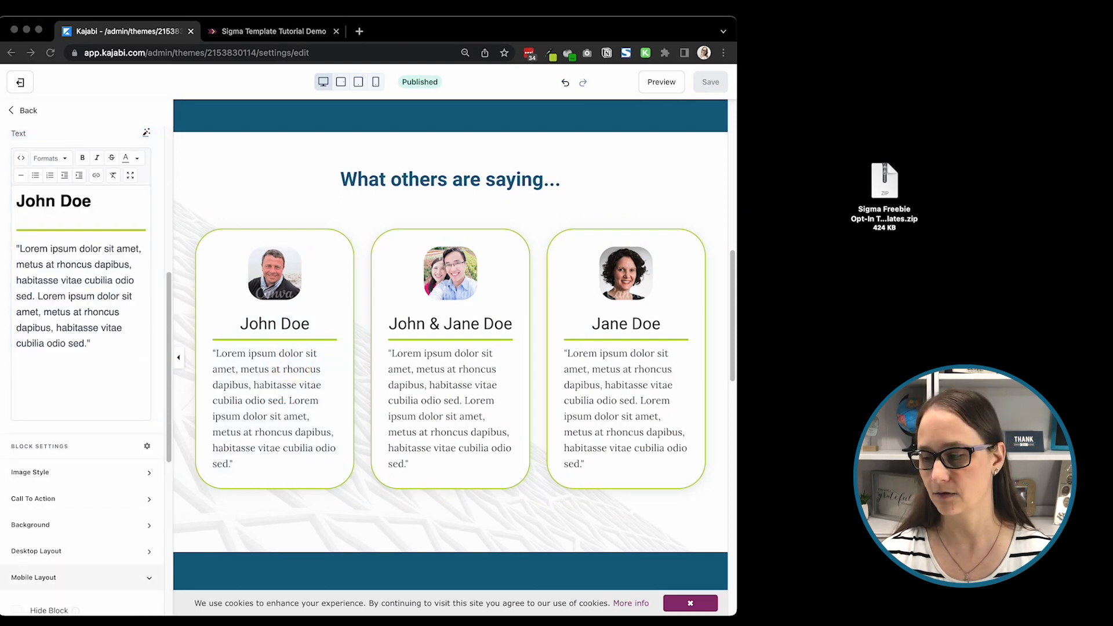
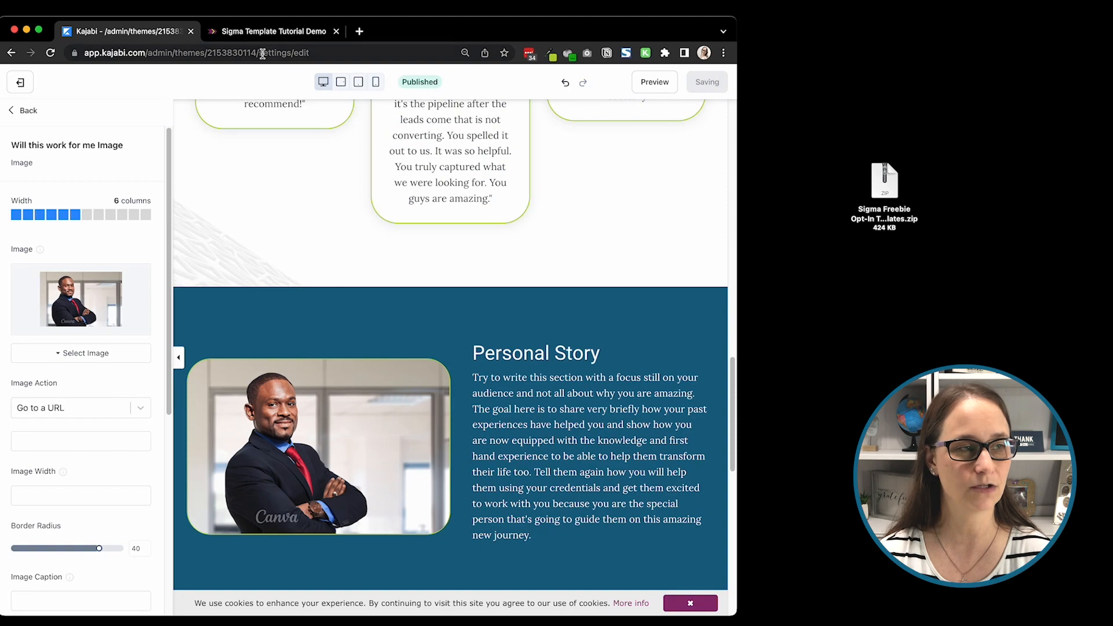
Step: Reload the page preview and check the lower edge of the testimonials and the Personal Story section
left_click(258, 31)
left_click(51, 53)
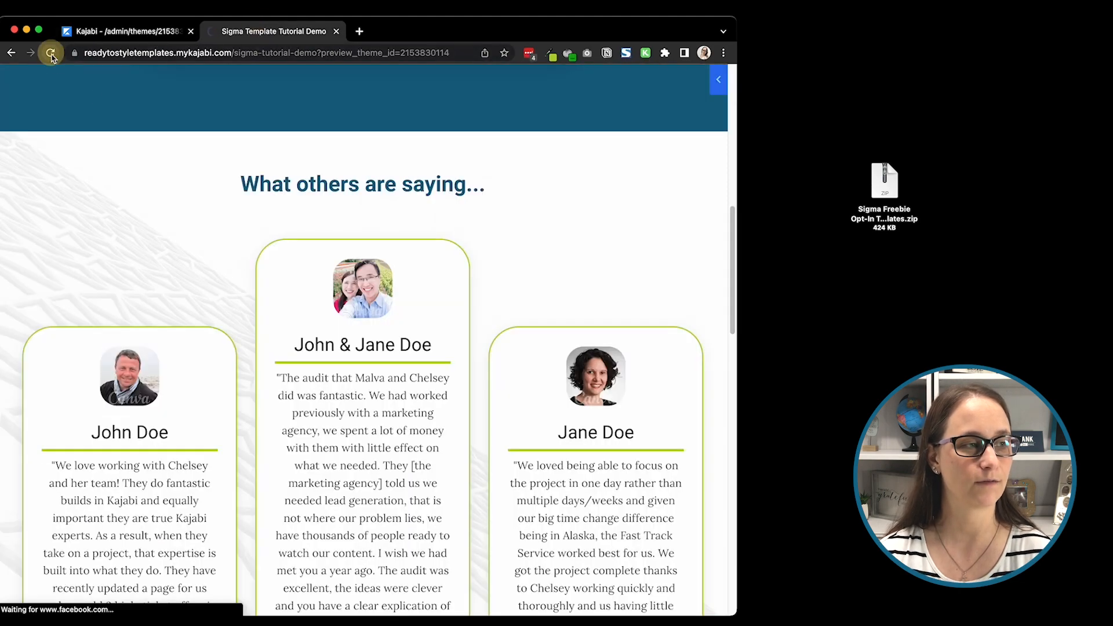
scroll(298, 304, "down", 8)
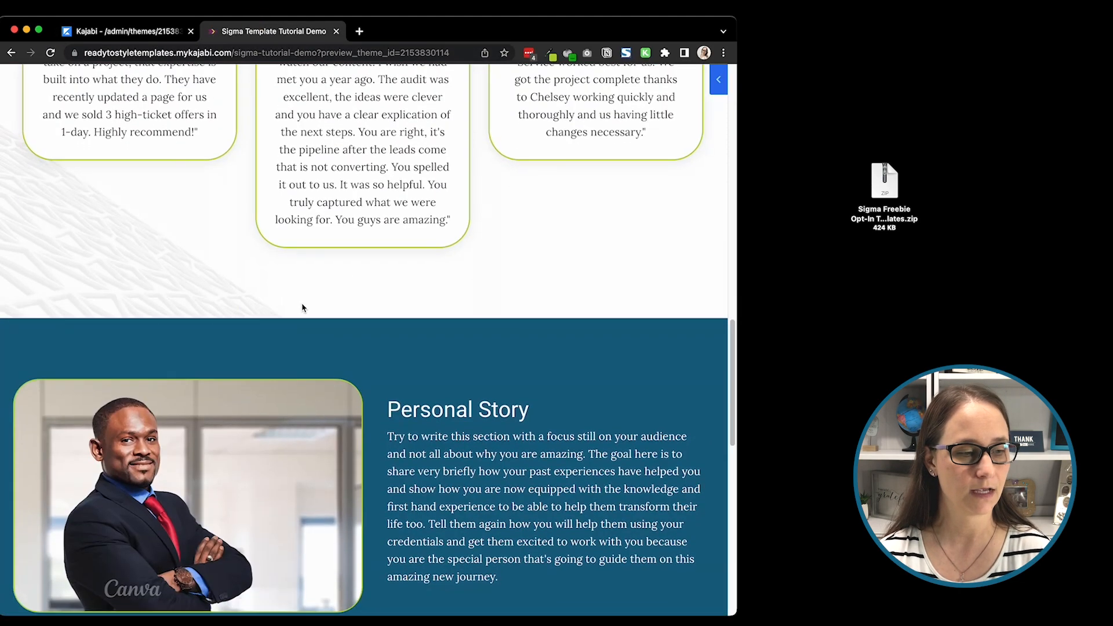
scroll(302, 307, "down", 2)
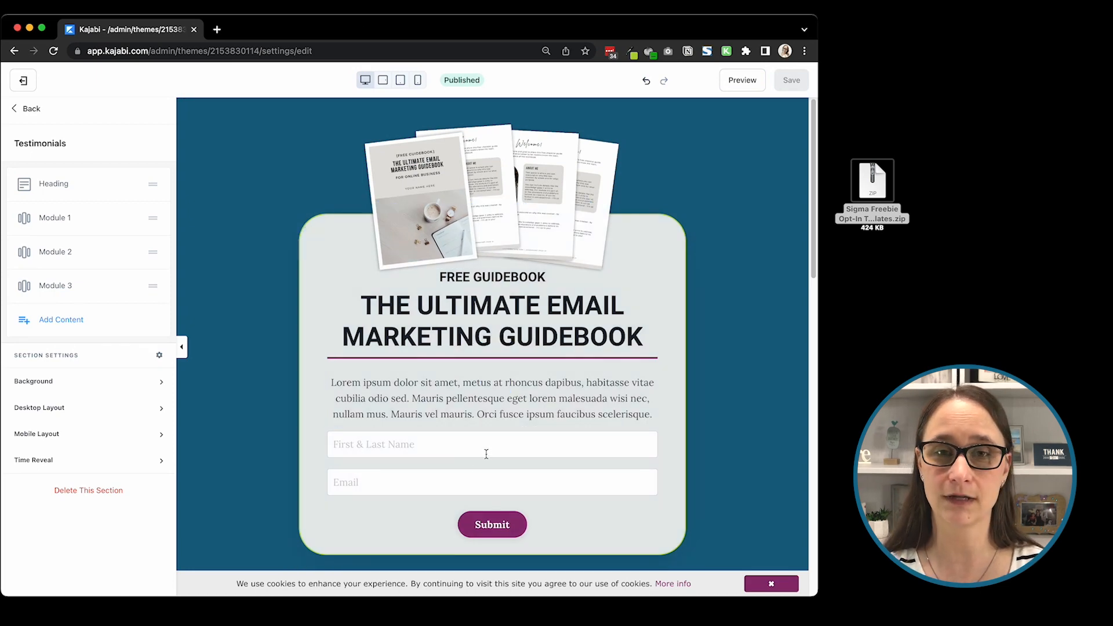
Step: Open the first opt-in form block for editing and look through the forms available for it
scroll(485, 453, "down", 3)
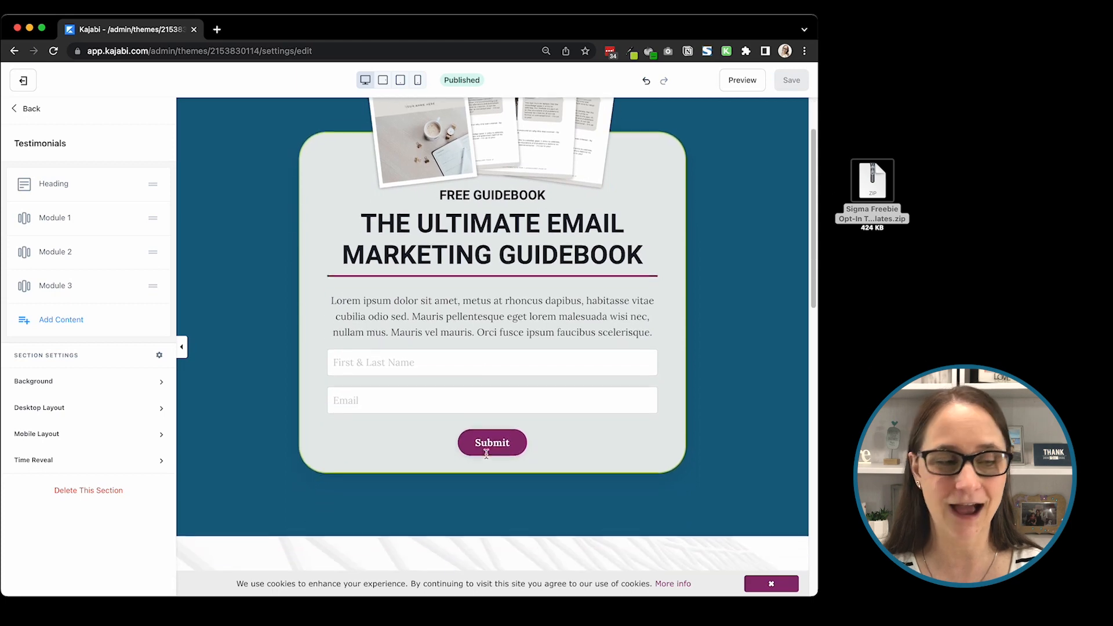
left_click(448, 363)
scroll(440, 325, "up", 1)
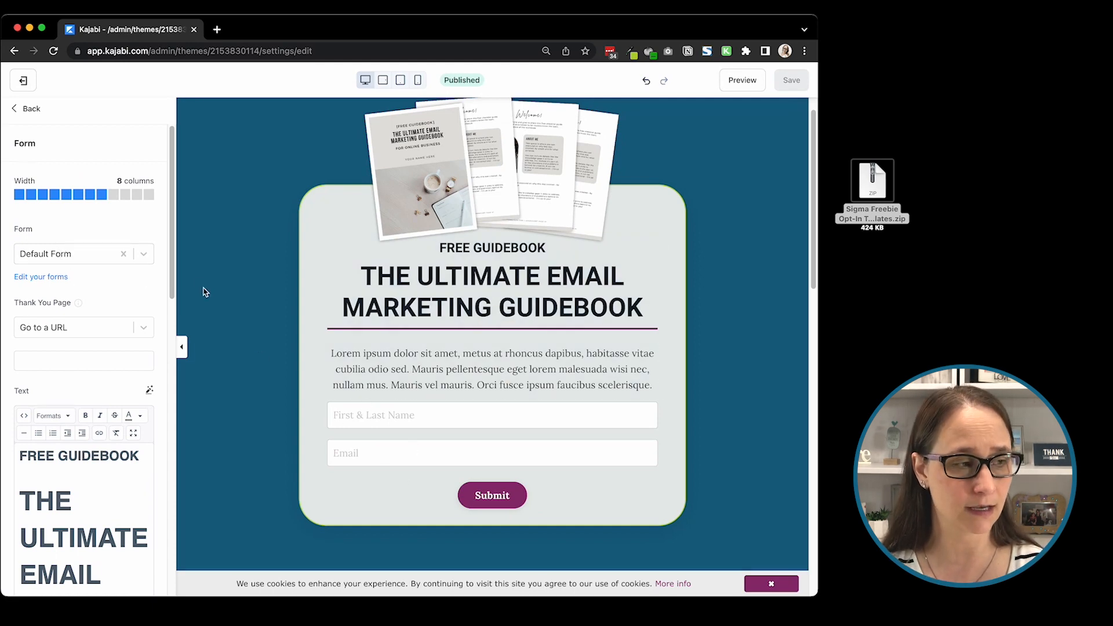
left_click(49, 253)
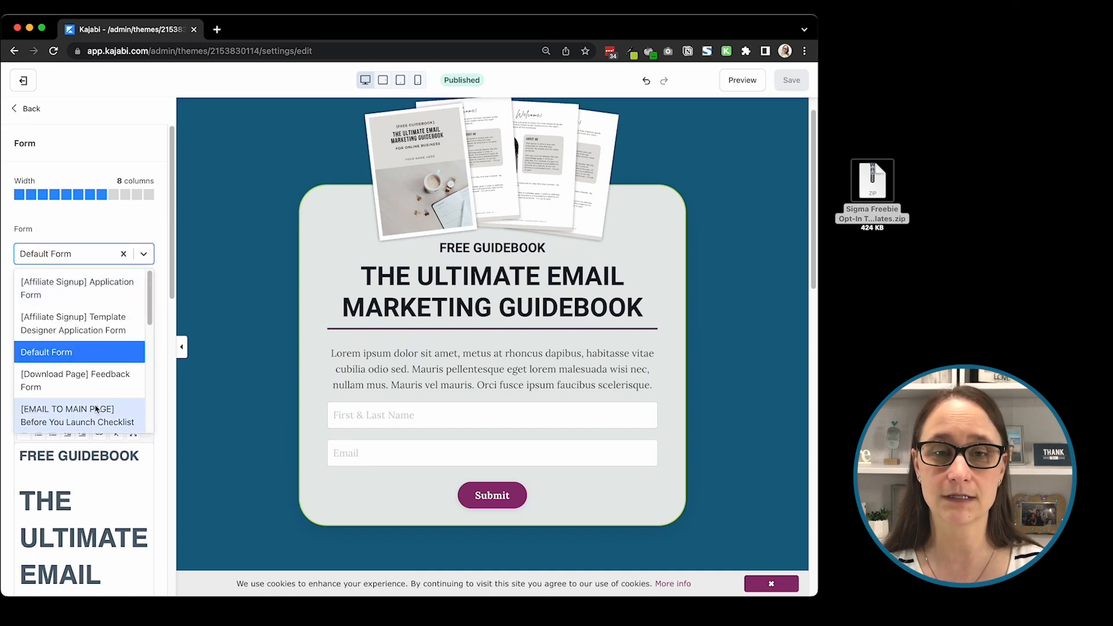
left_click(80, 225)
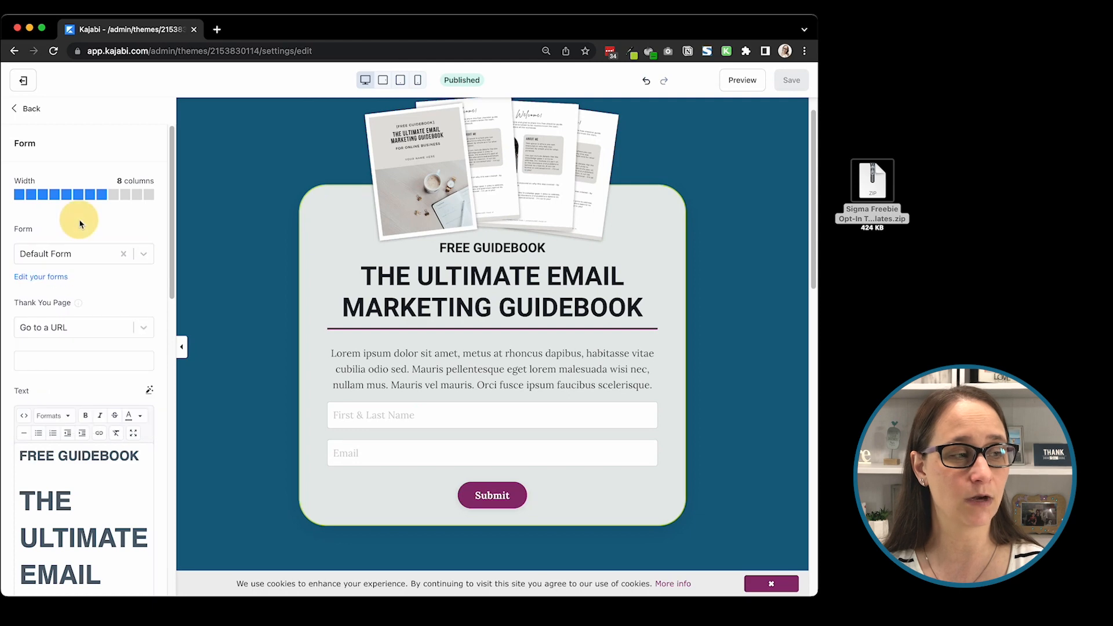
Step: Open the site's form management and create a new form titled "Sigma LM Optin Demo Form"
left_click(32, 278)
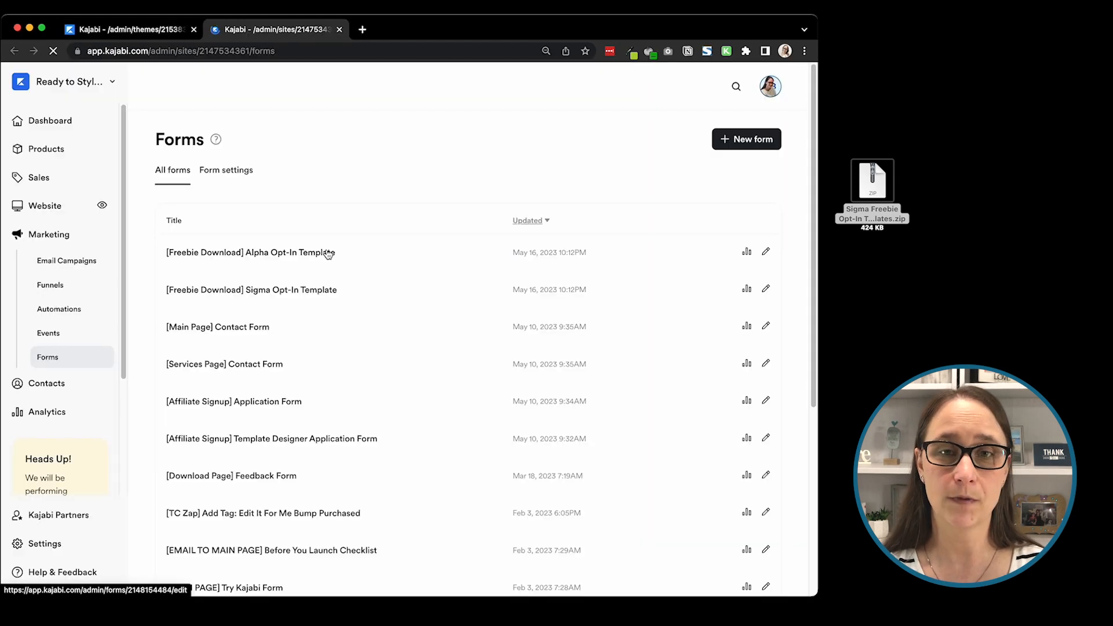
left_click(732, 150)
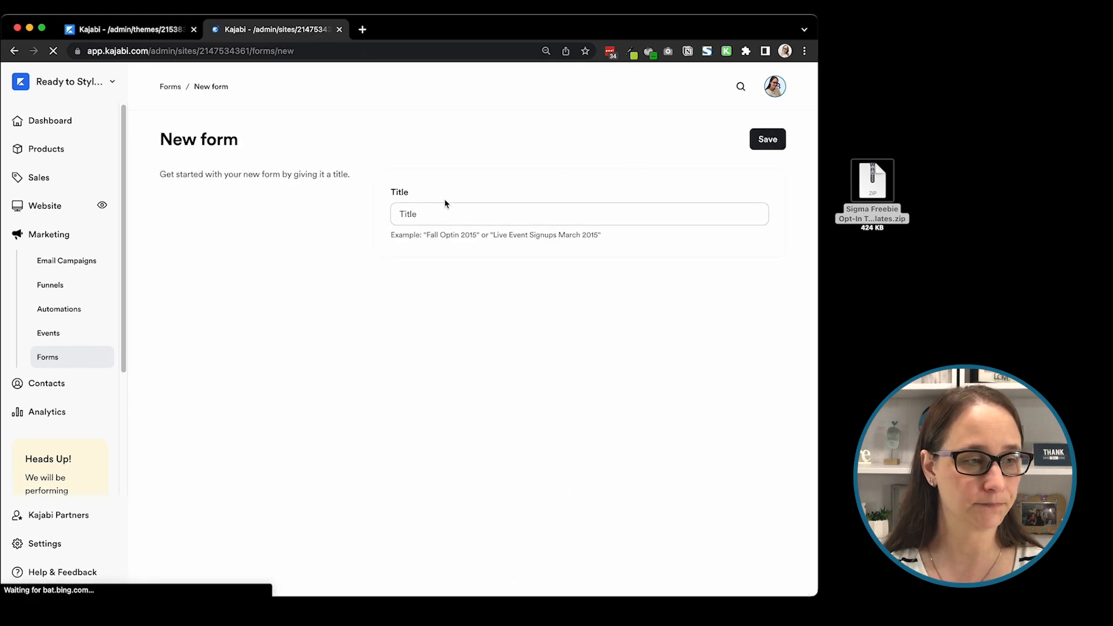
left_click(425, 216)
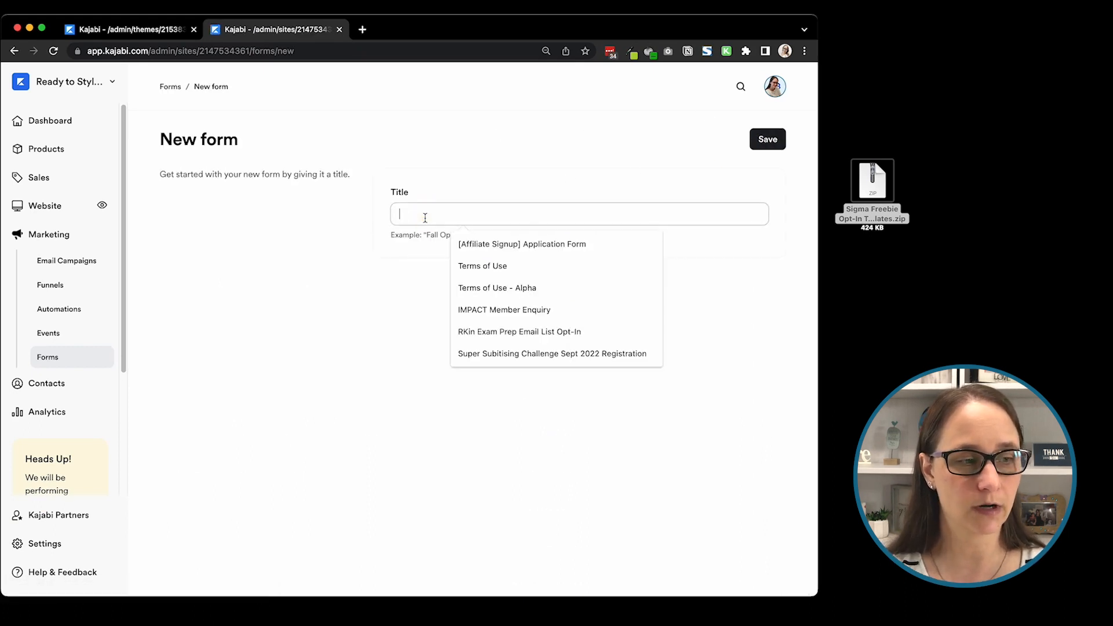
type("Sigma")
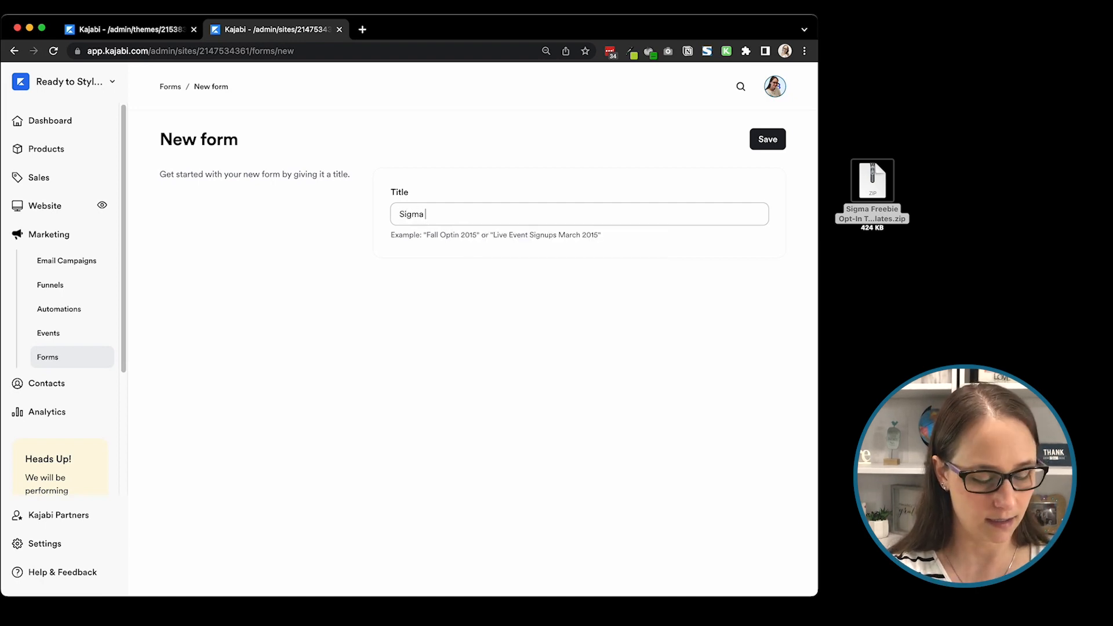
type(" LM Optin")
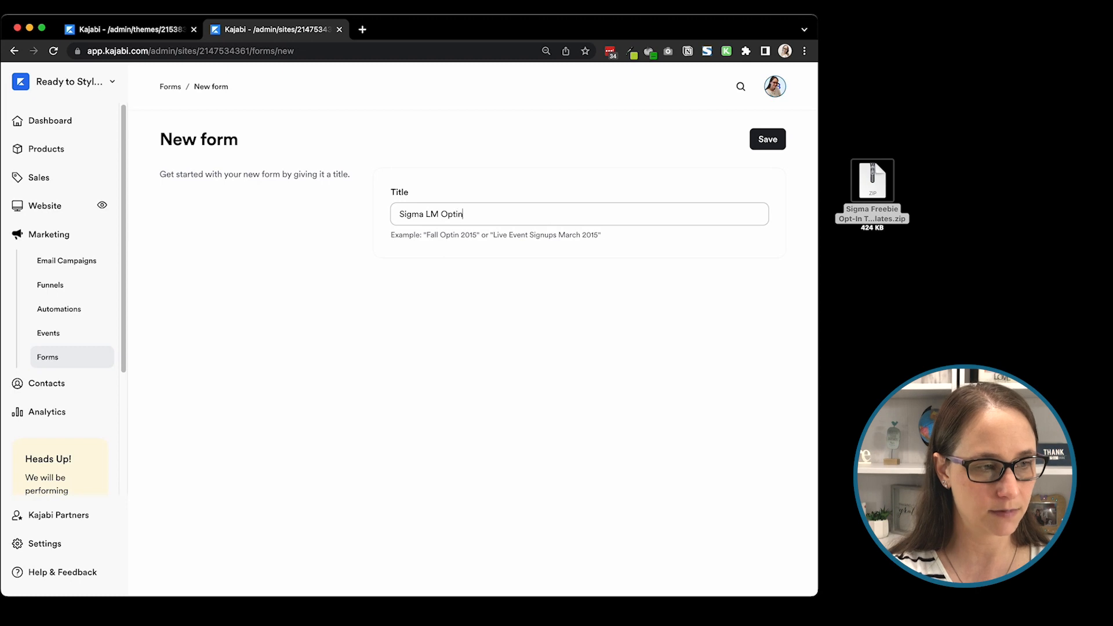
type(" Demo Form")
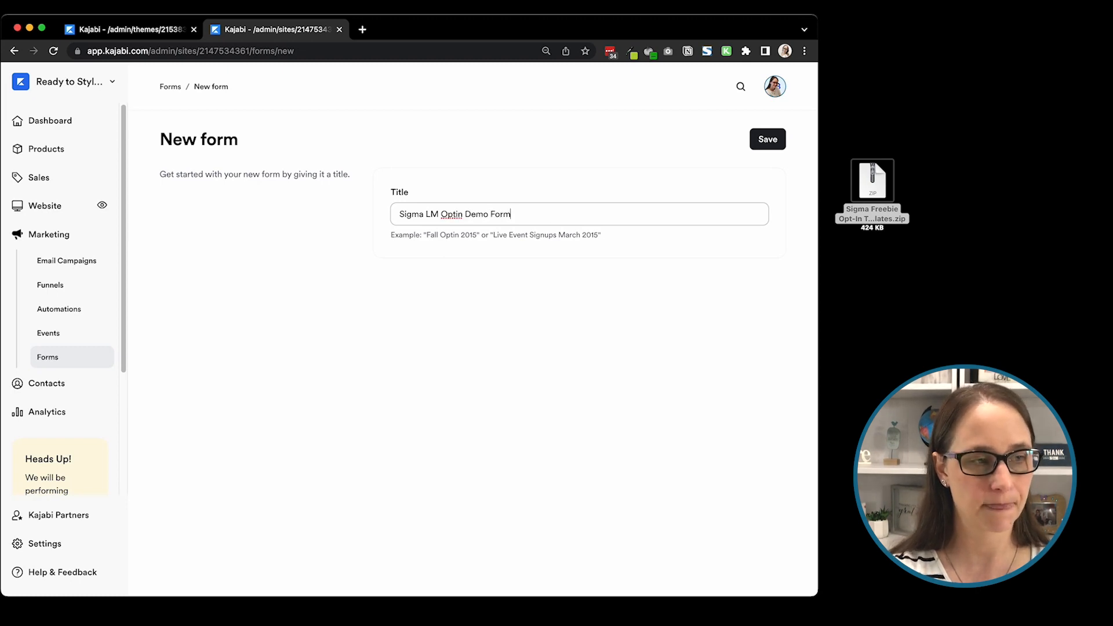
left_click(768, 140)
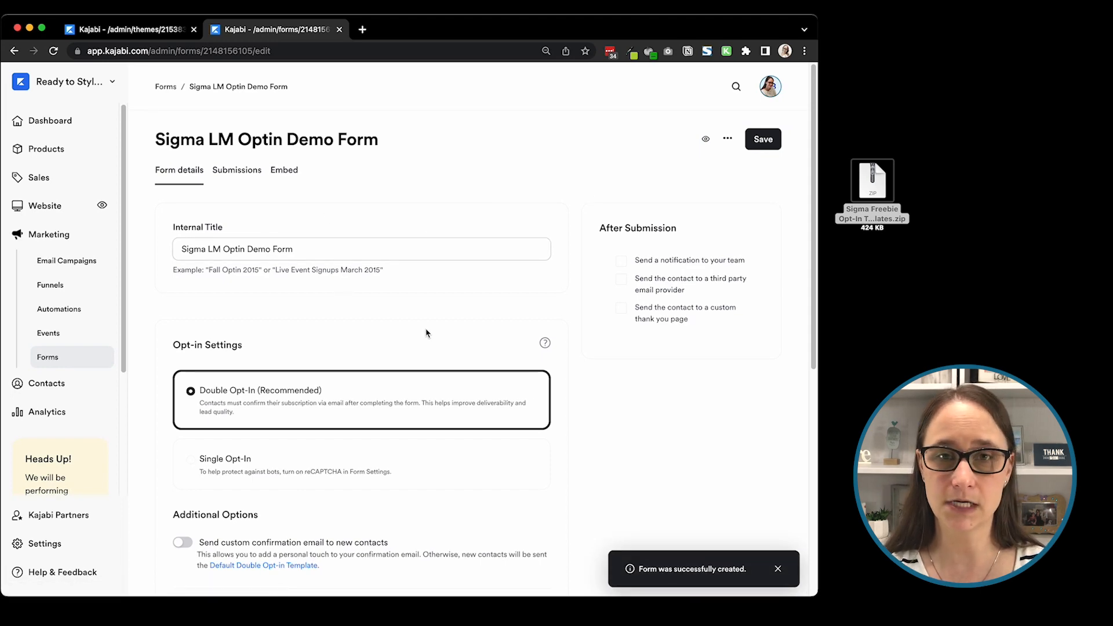
Step: Review the new form's opt-in settings and additional options, and set the form to Single Opt-In
scroll(361, 314, "down", 5)
scroll(361, 312, "up", 3)
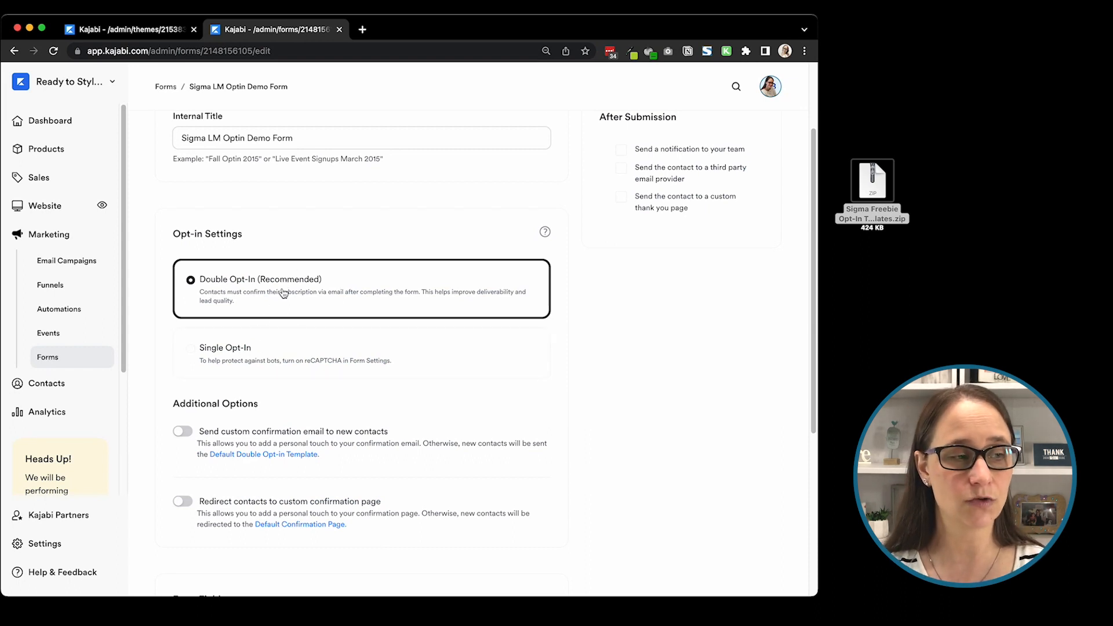
scroll(285, 292, "down", 3)
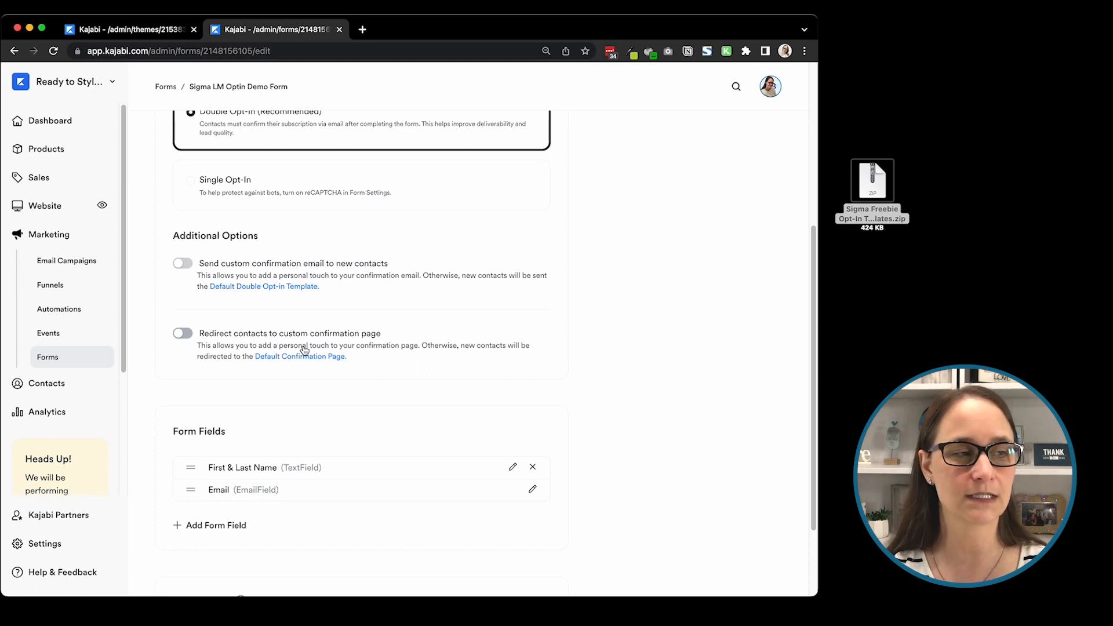
scroll(365, 278, "up", 1)
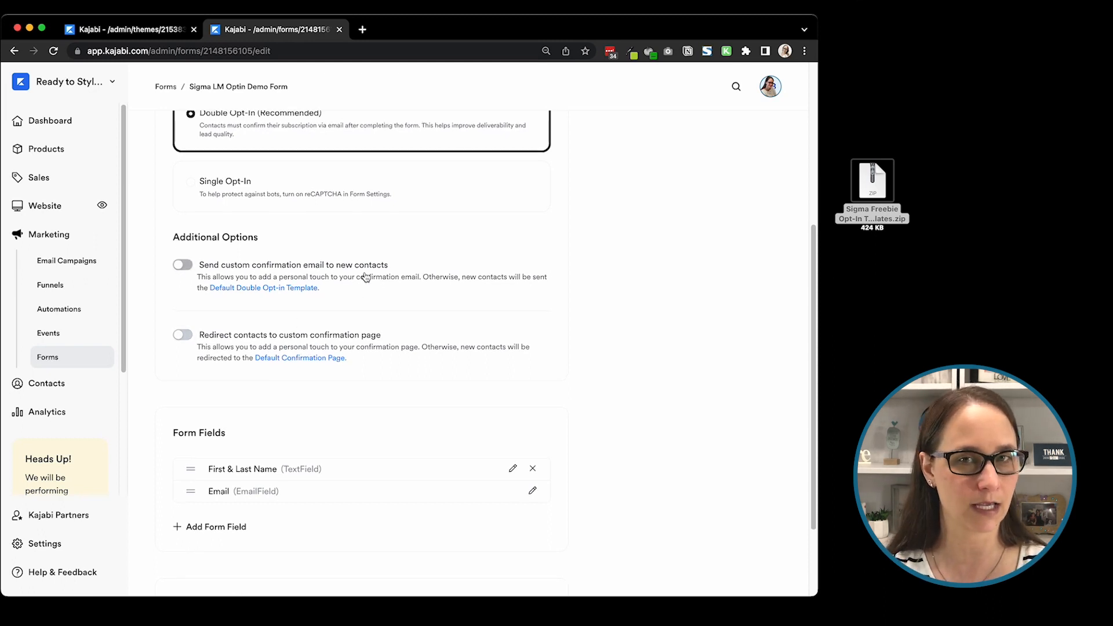
scroll(366, 277, "up", 3)
scroll(331, 215, "up", 4)
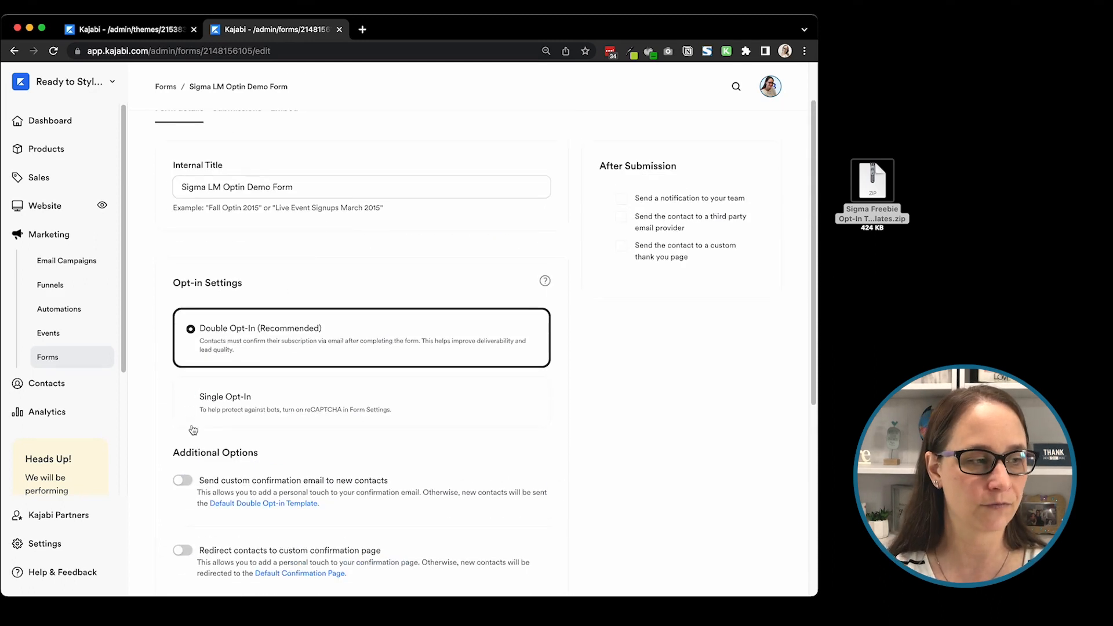
left_click(250, 399)
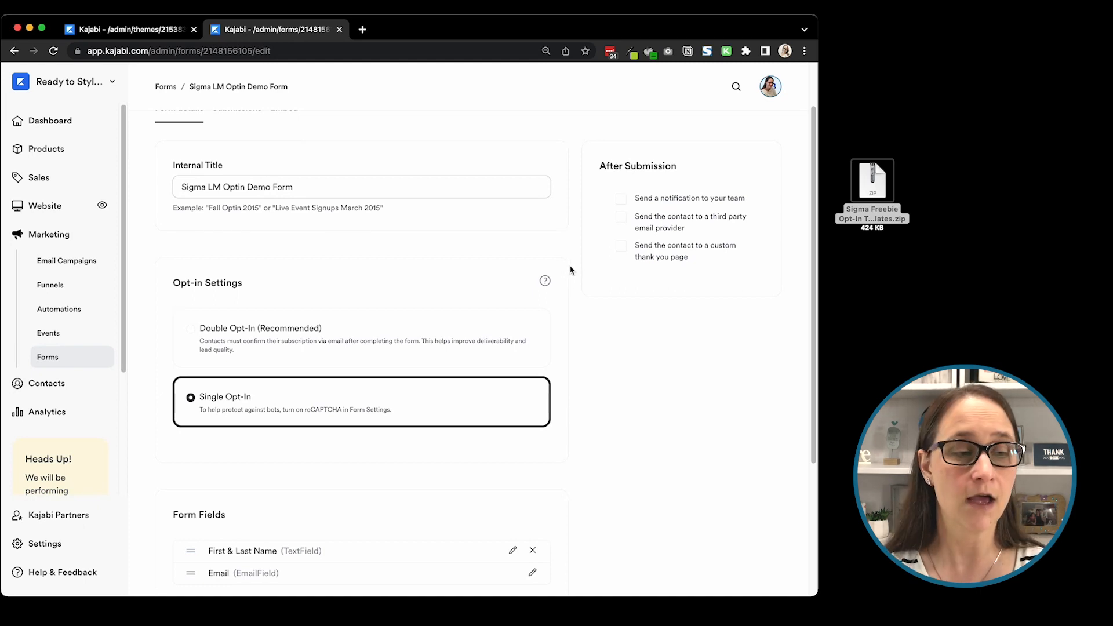
Step: Review the form fields and automations, then enable team notifications after submission and add the support email address as recipient
scroll(325, 319, "down", 4)
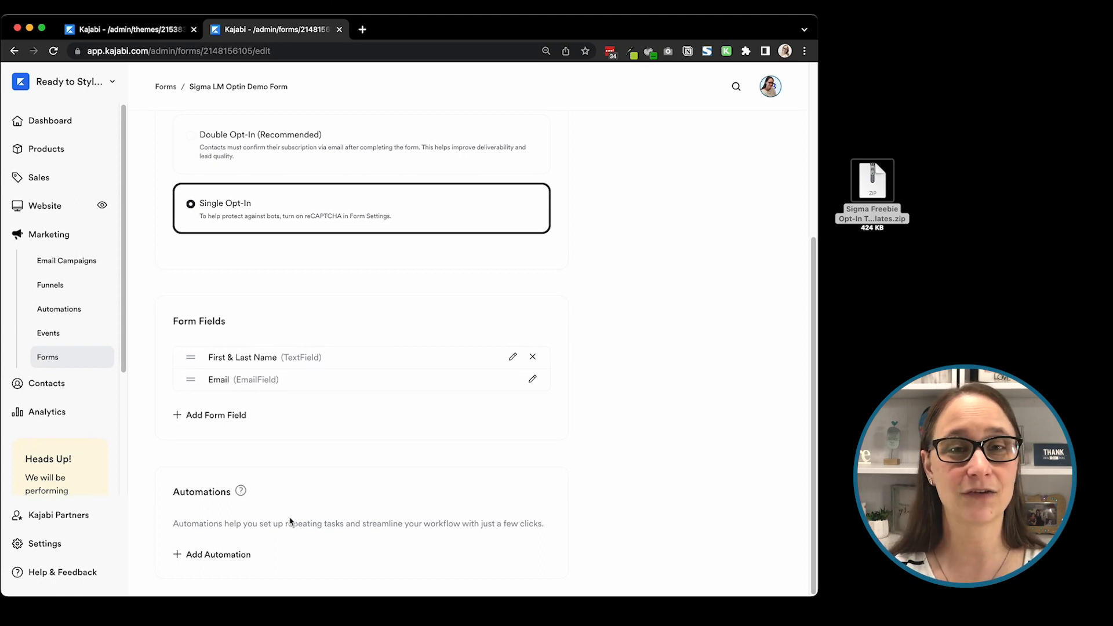
scroll(447, 385, "up", 5)
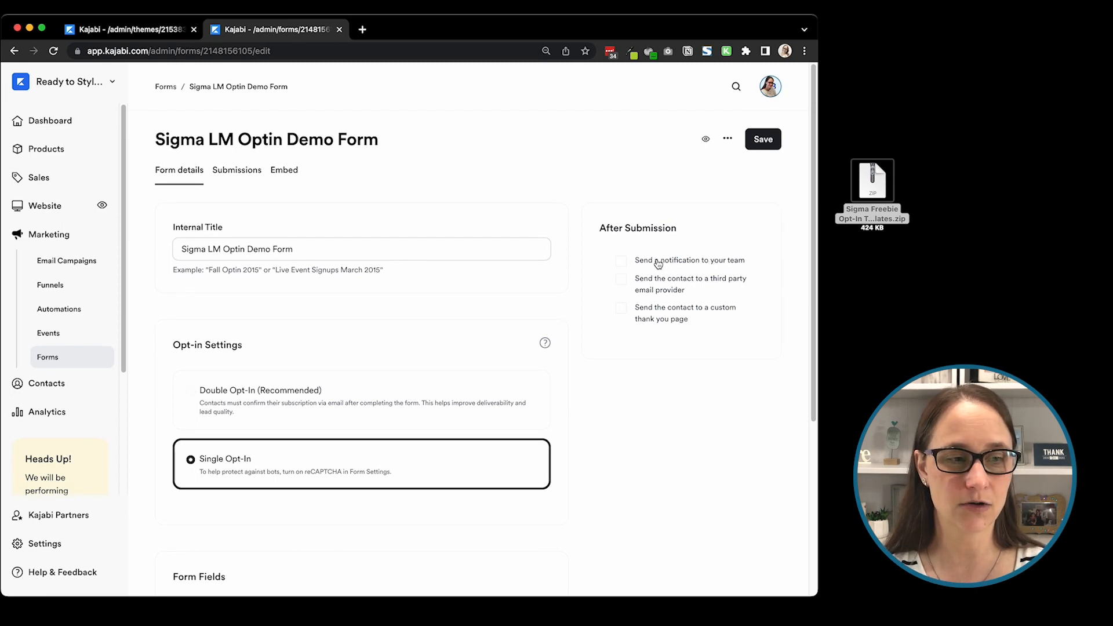
left_click(623, 261)
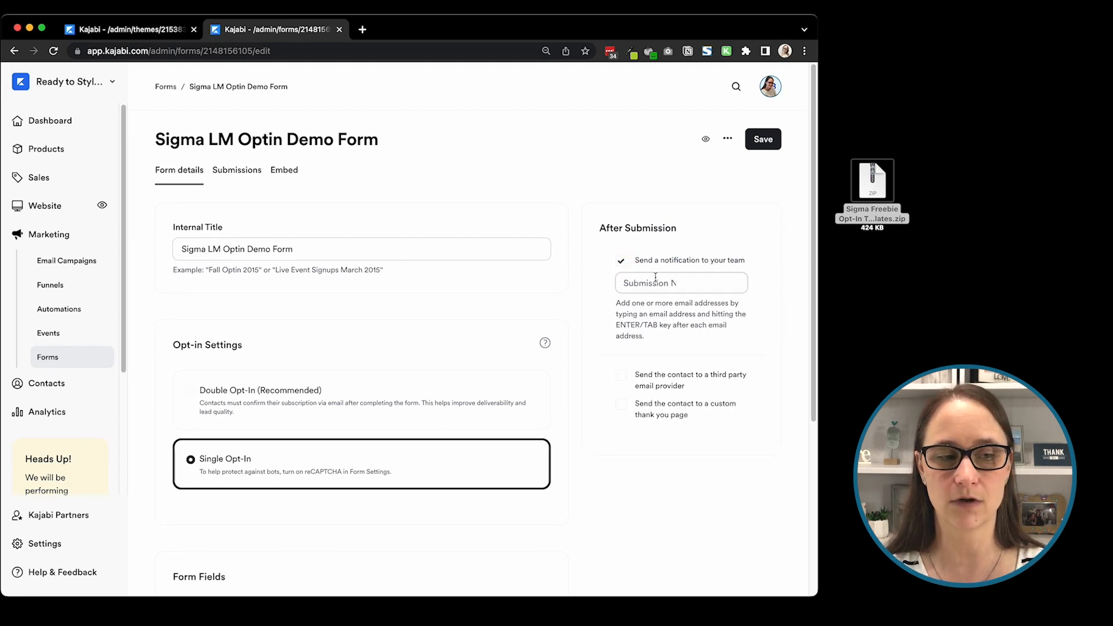
left_click(653, 280)
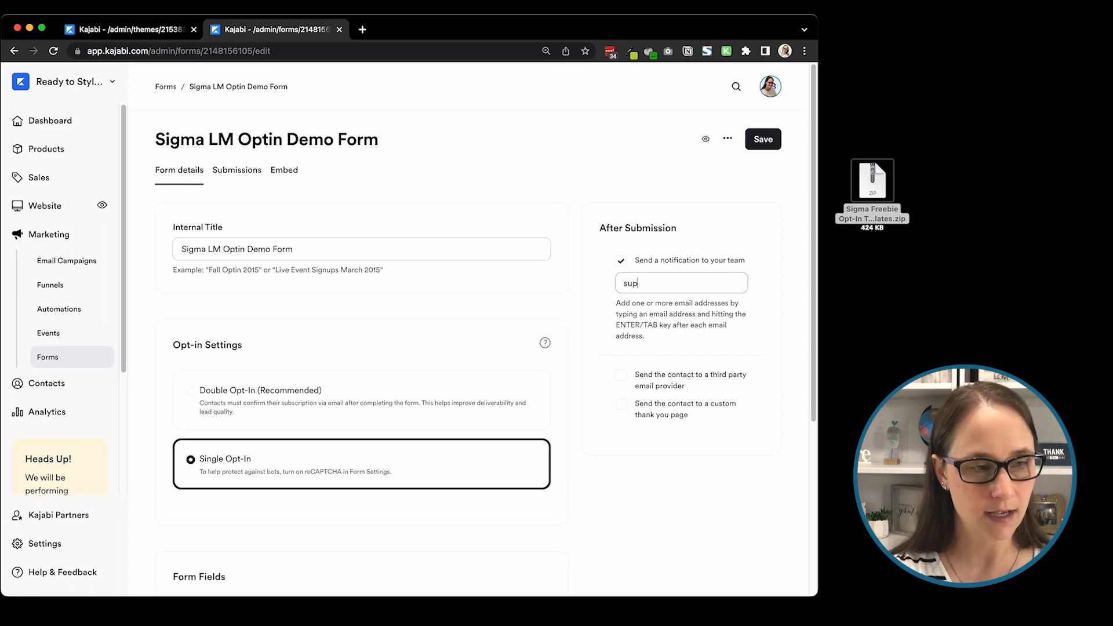
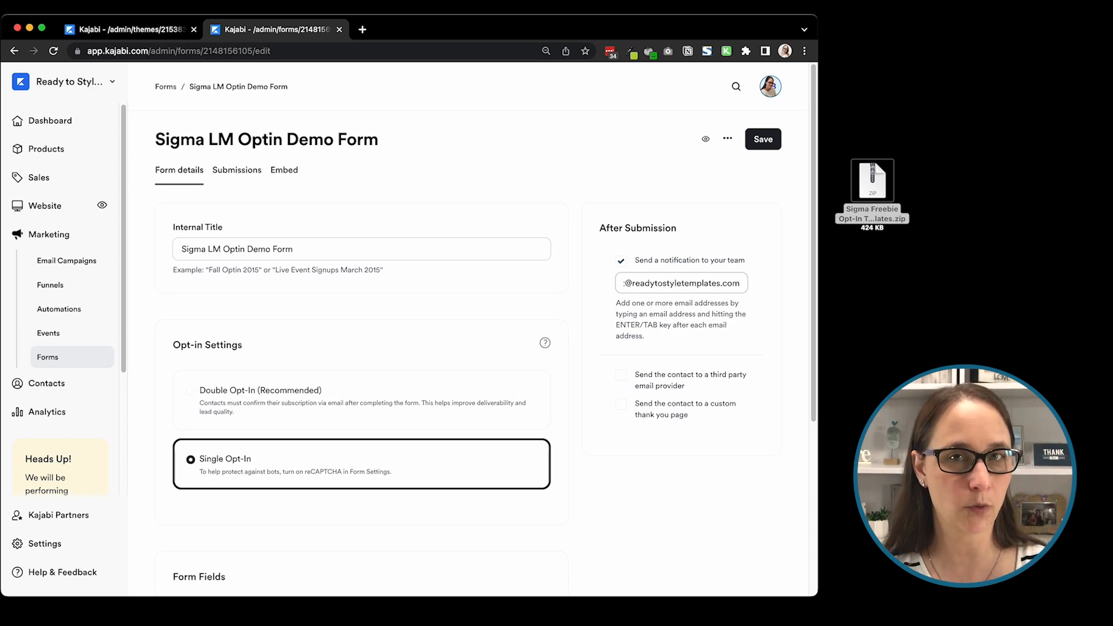
key("Return")
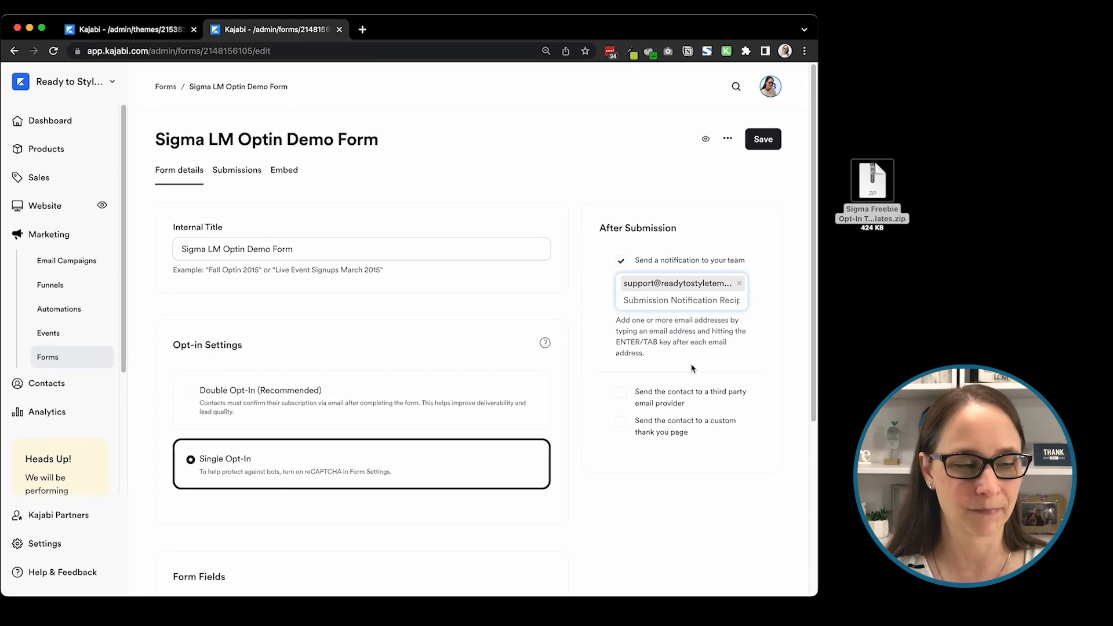
Step: Try the form's custom thank you page option without choosing a landing page, and save the form
left_click(641, 426)
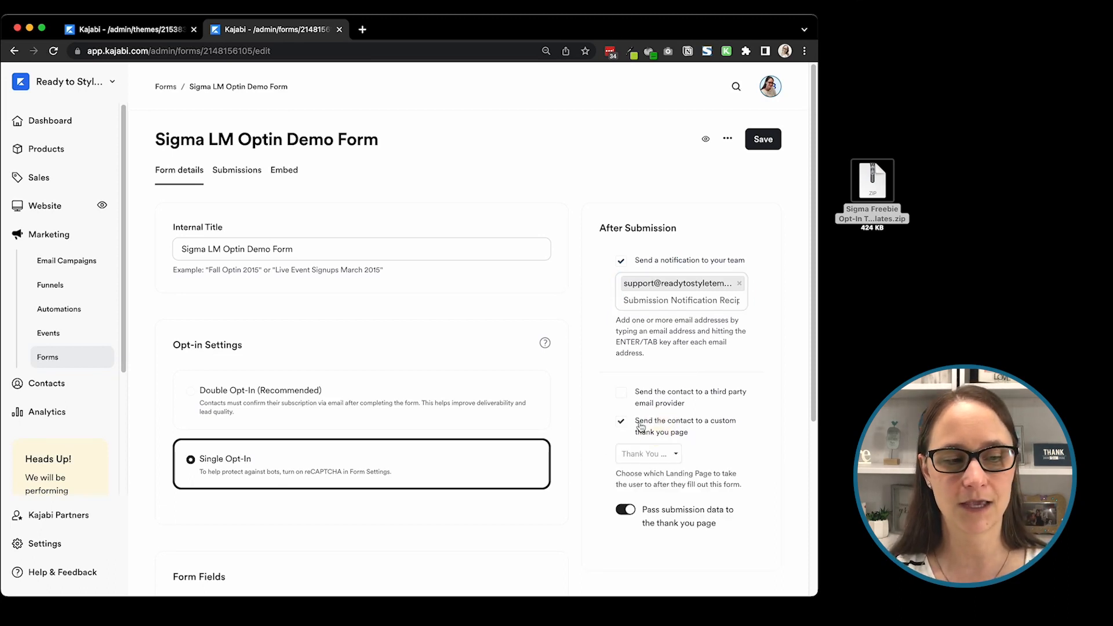
left_click(659, 455)
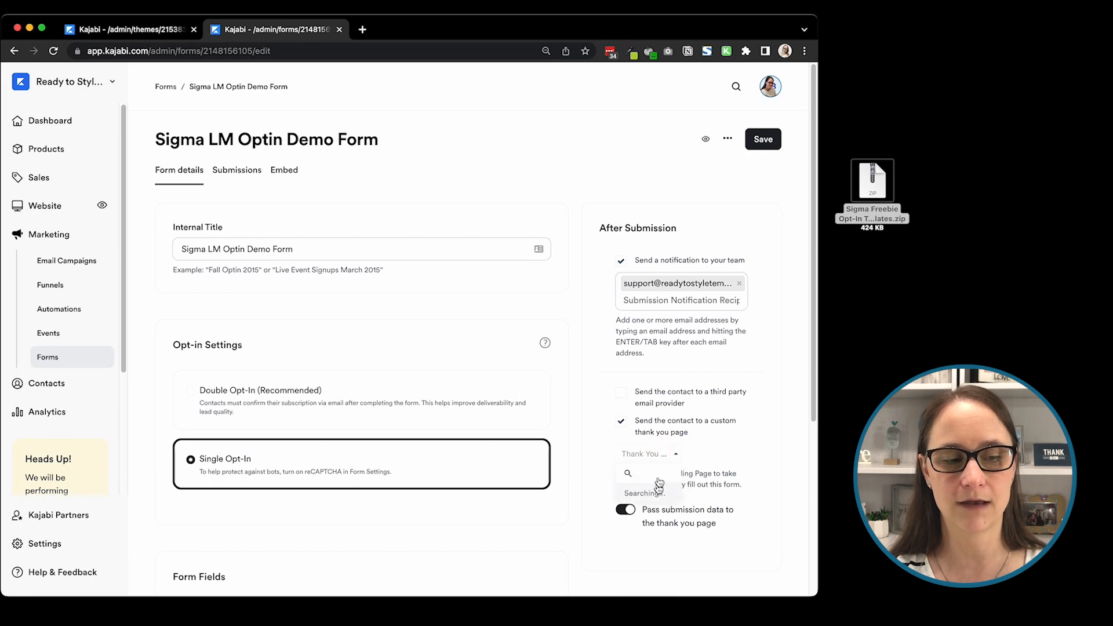
left_click(775, 242)
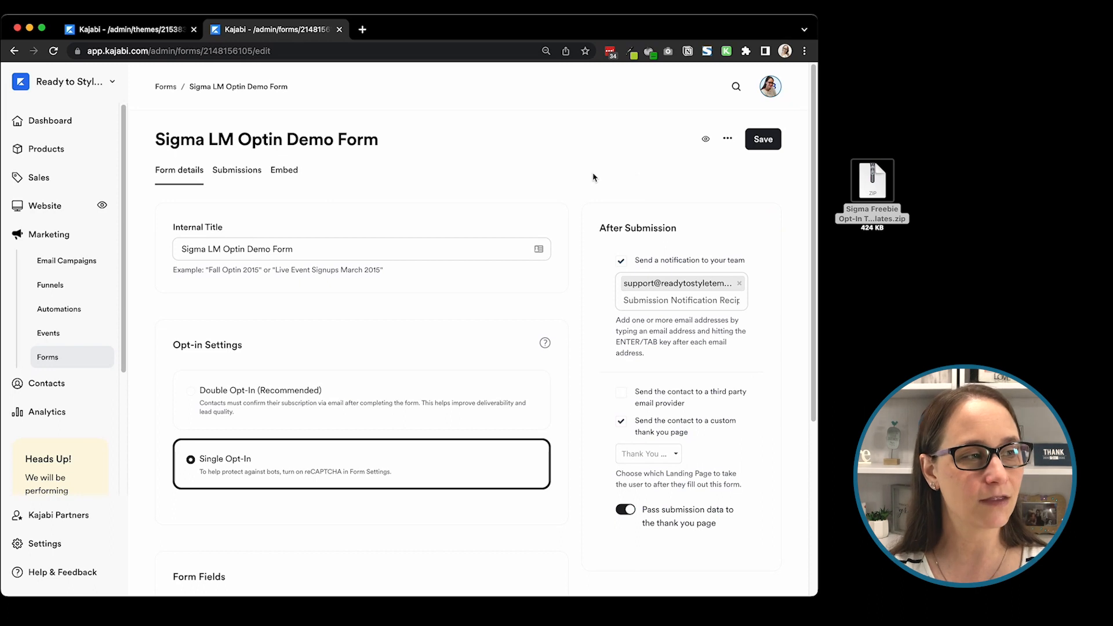
left_click(764, 139)
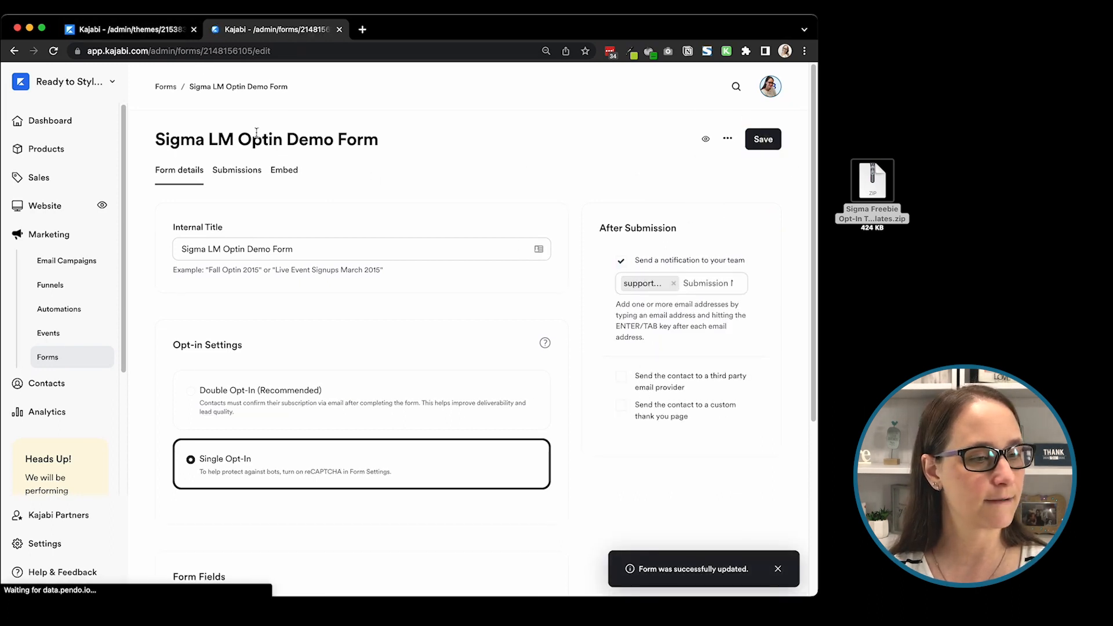
Step: Return to the page editor and set the opt-in form's thank you page to a "[TY CONFIRMATION PAGE]" landing page, searching for "ty"
left_click(164, 29)
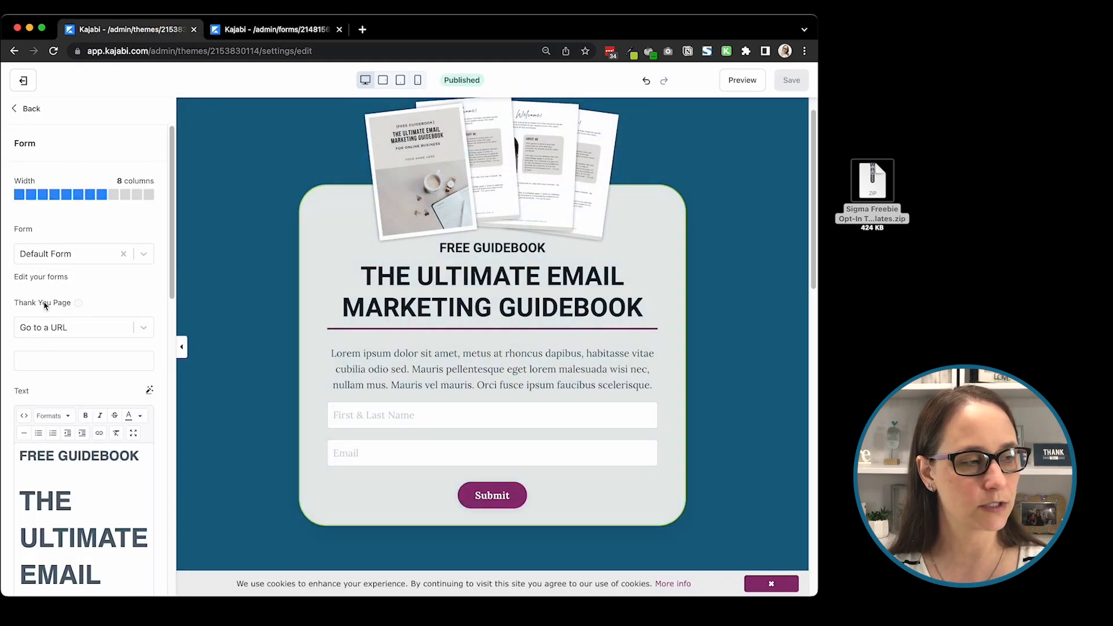
left_click(52, 328)
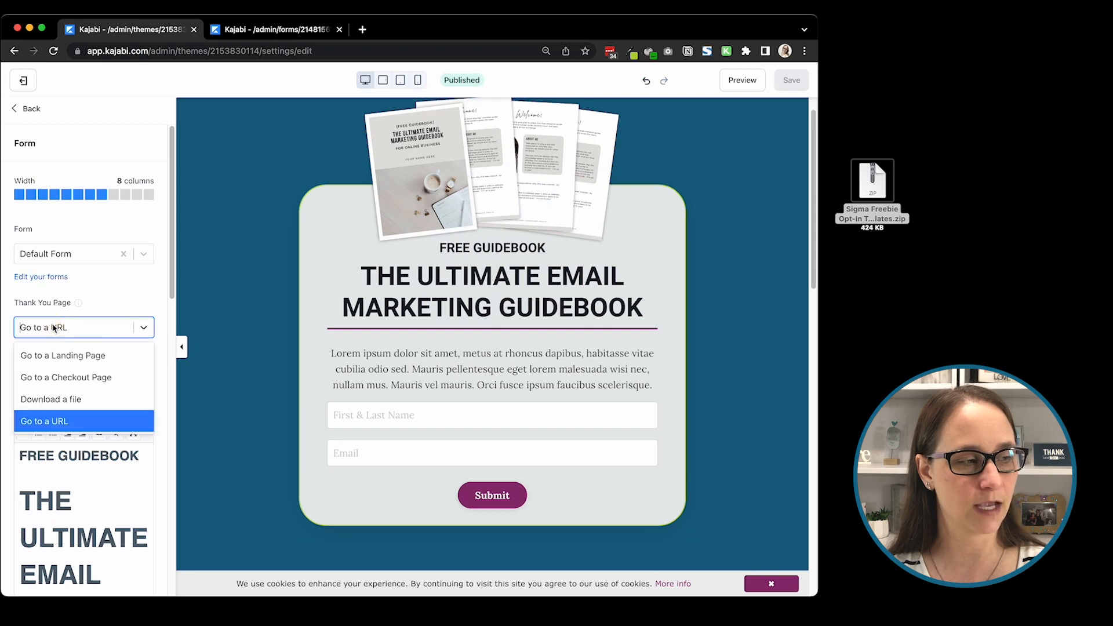
left_click(84, 355)
left_click(74, 369)
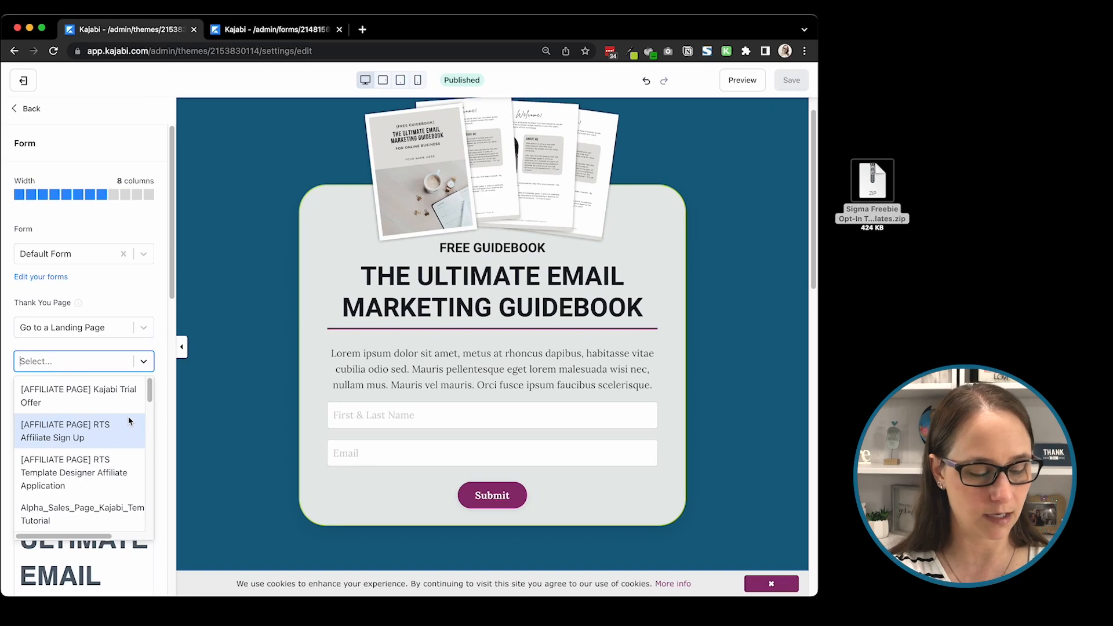
type("ty")
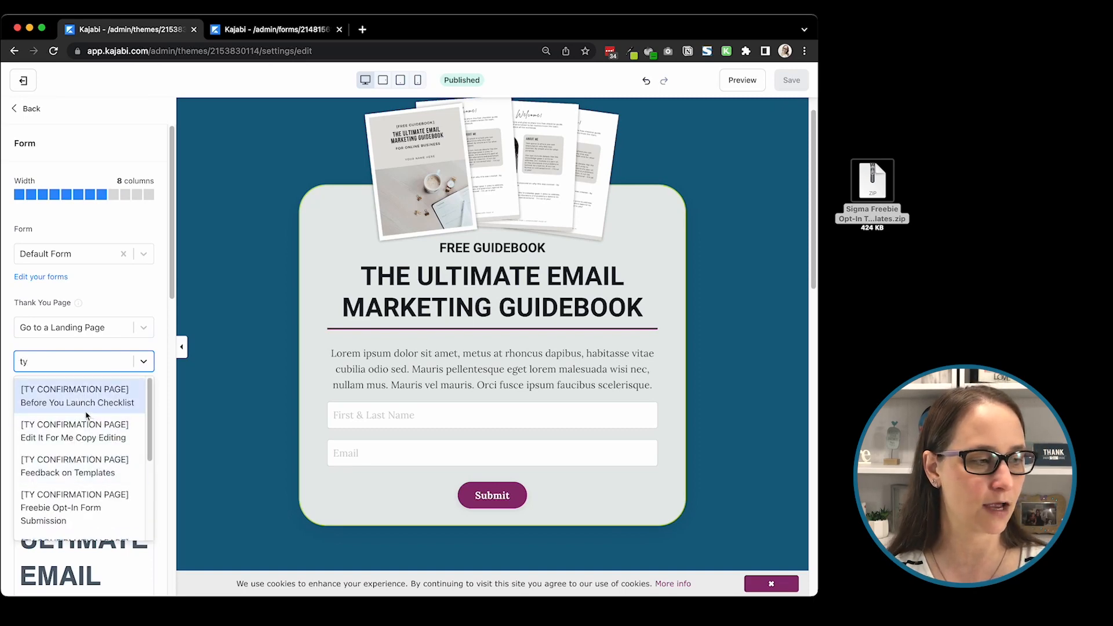
left_click(85, 415)
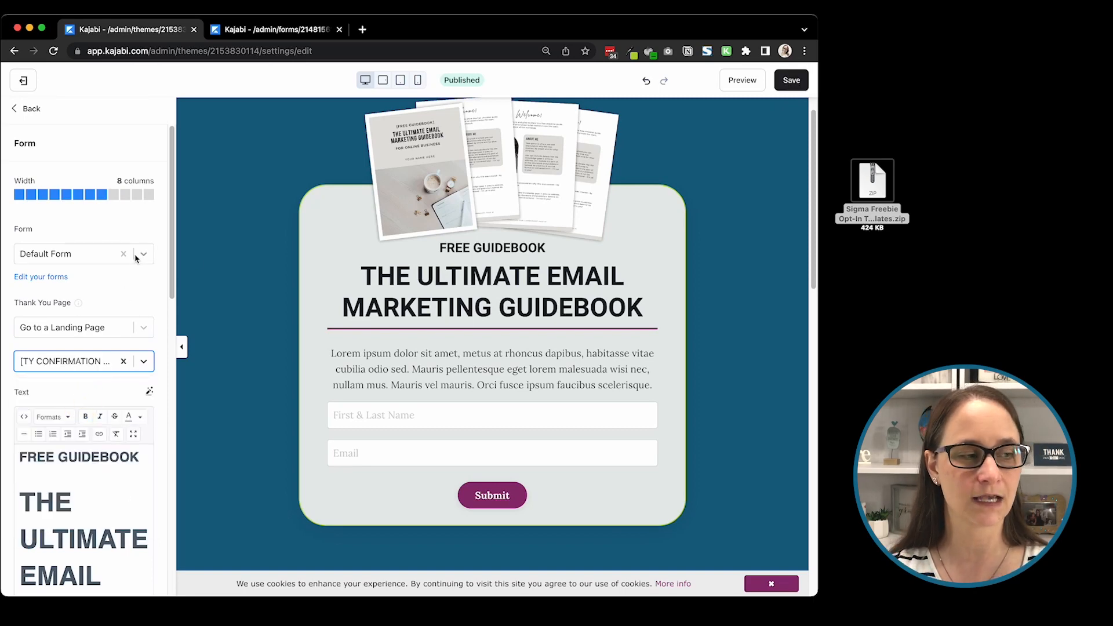